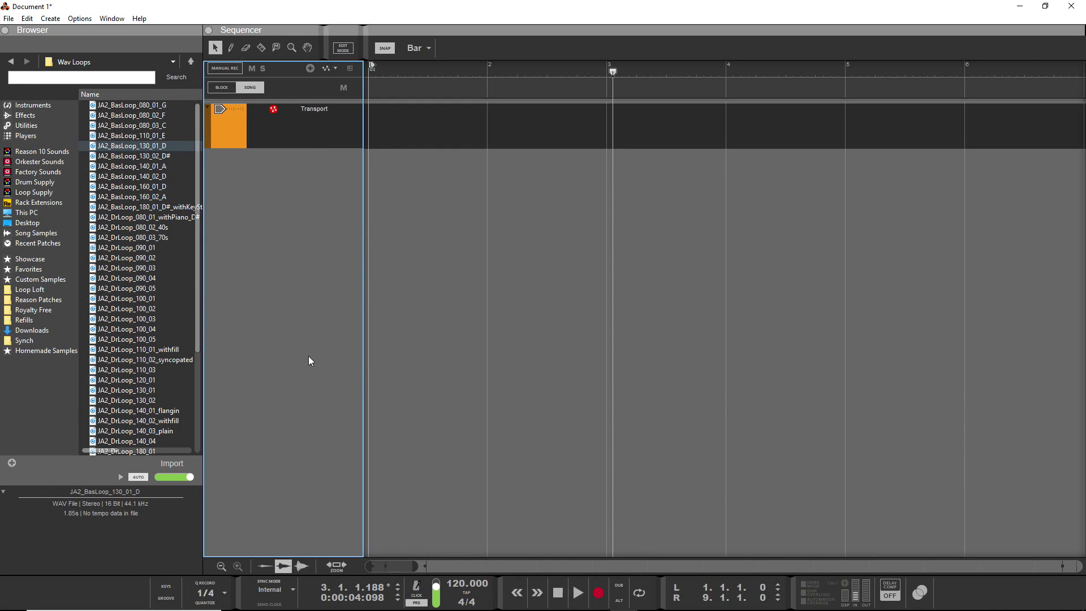
Step: Go from the mixer to the rack view and narrow the browser so the rack is wider
key("F5")
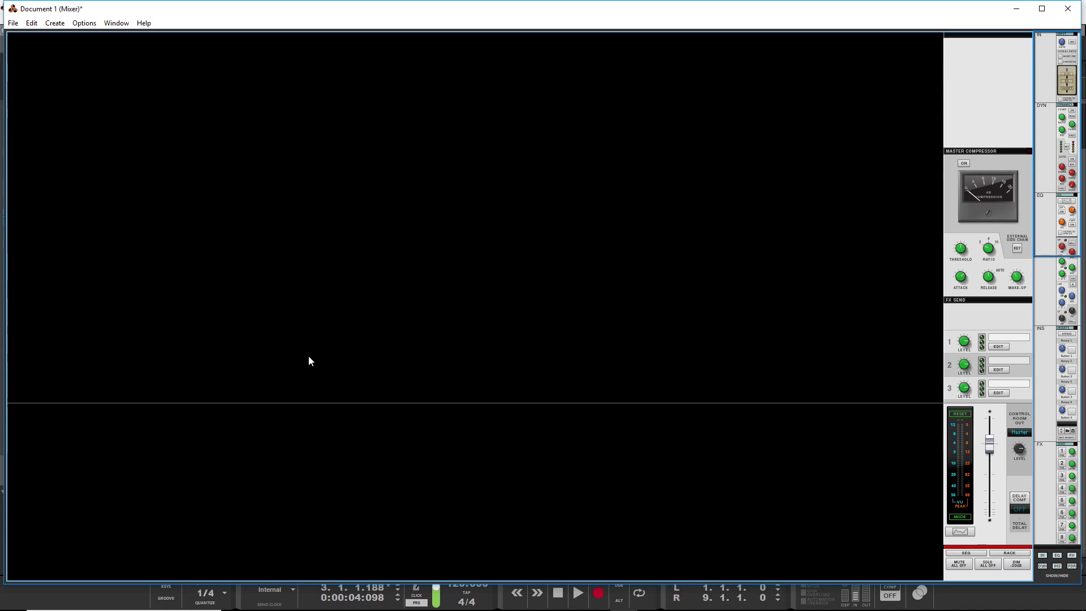
key("F6")
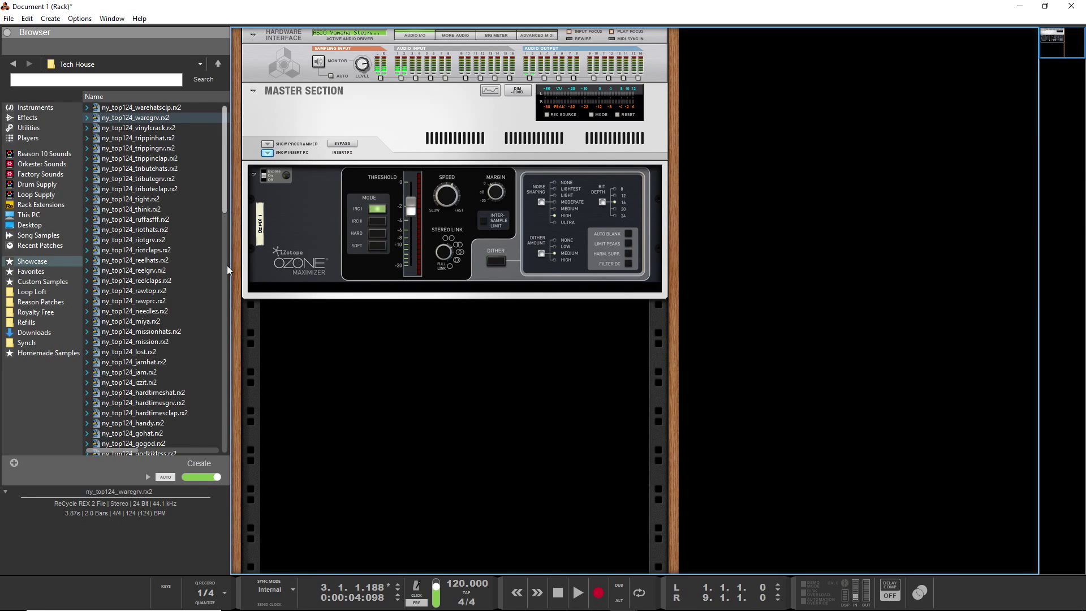
left_click_drag(229, 265, 199, 271)
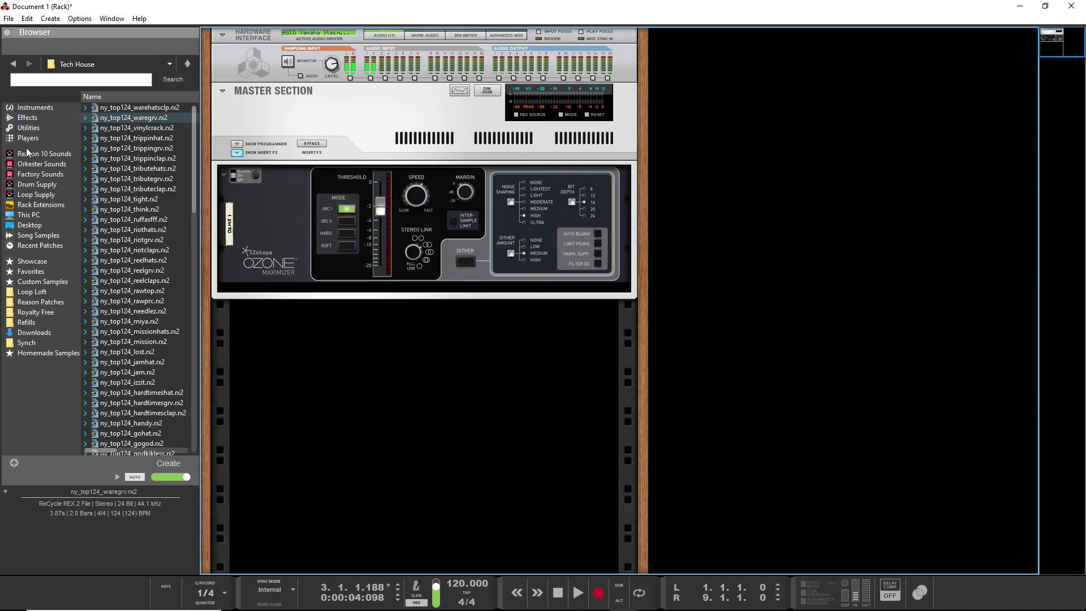
Step: Open the empty rack's creation menu to the Instruments list via Effects and Players
right_click(789, 180)
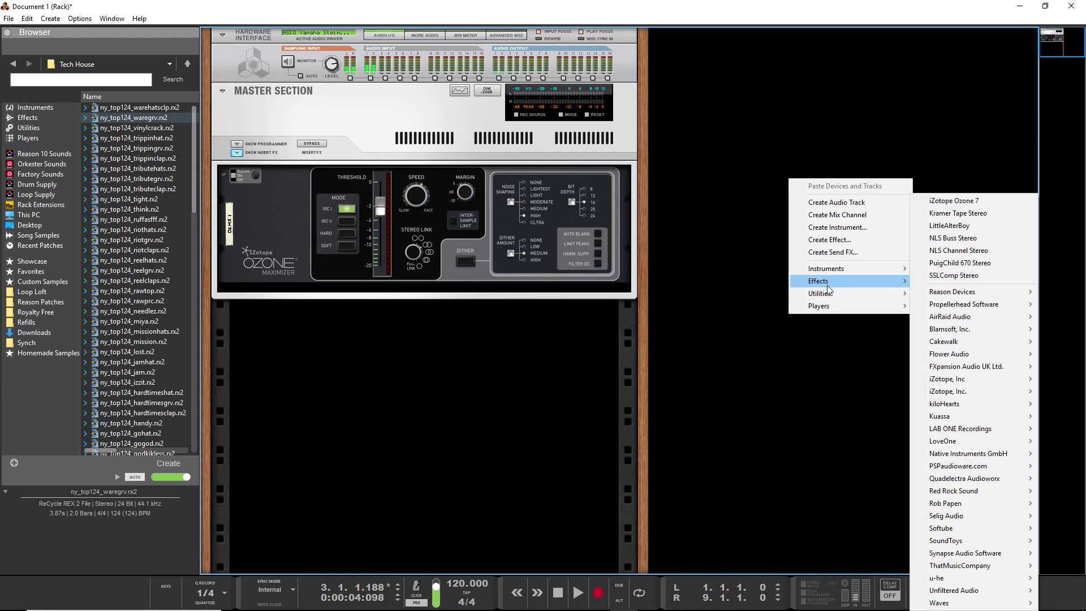
mouse_move(837, 310)
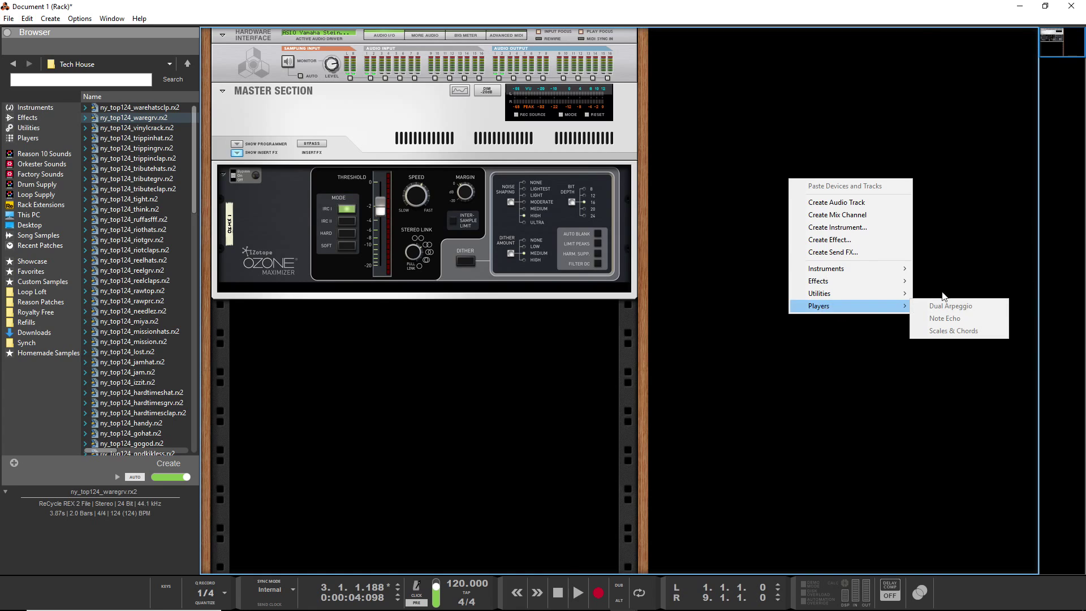
mouse_move(861, 262)
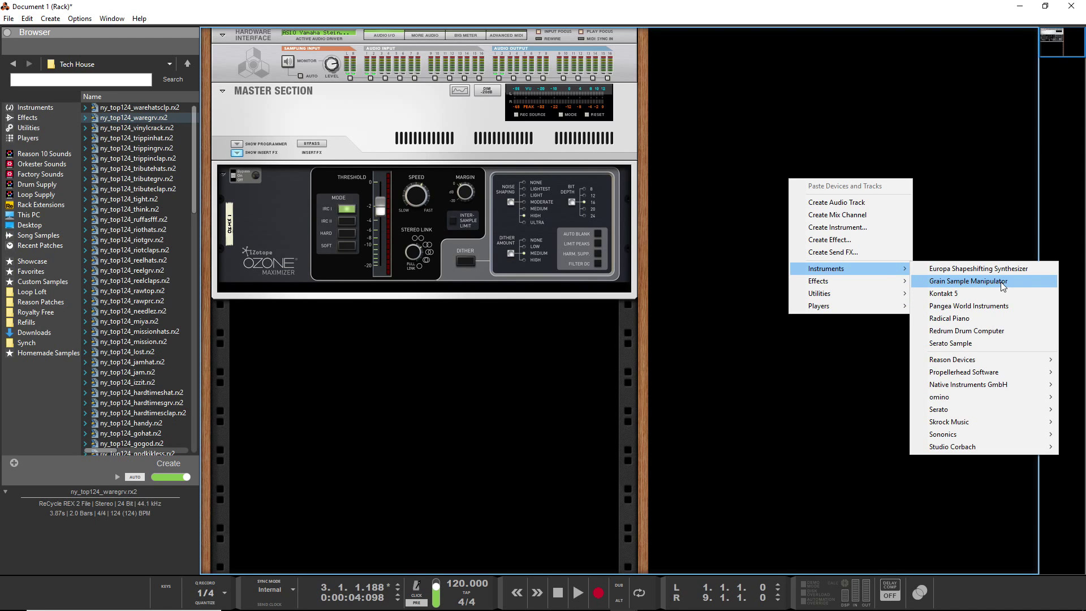
Step: Add a Grain Sample Manipulator with the Vergon 6 patch to the rack
left_click(1002, 281)
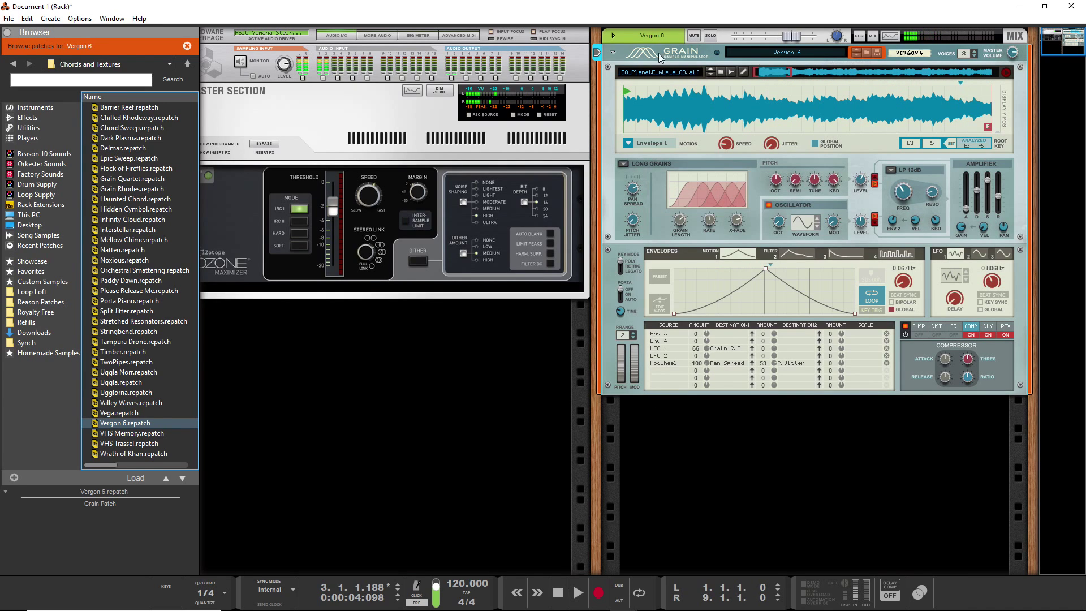
left_click(611, 36)
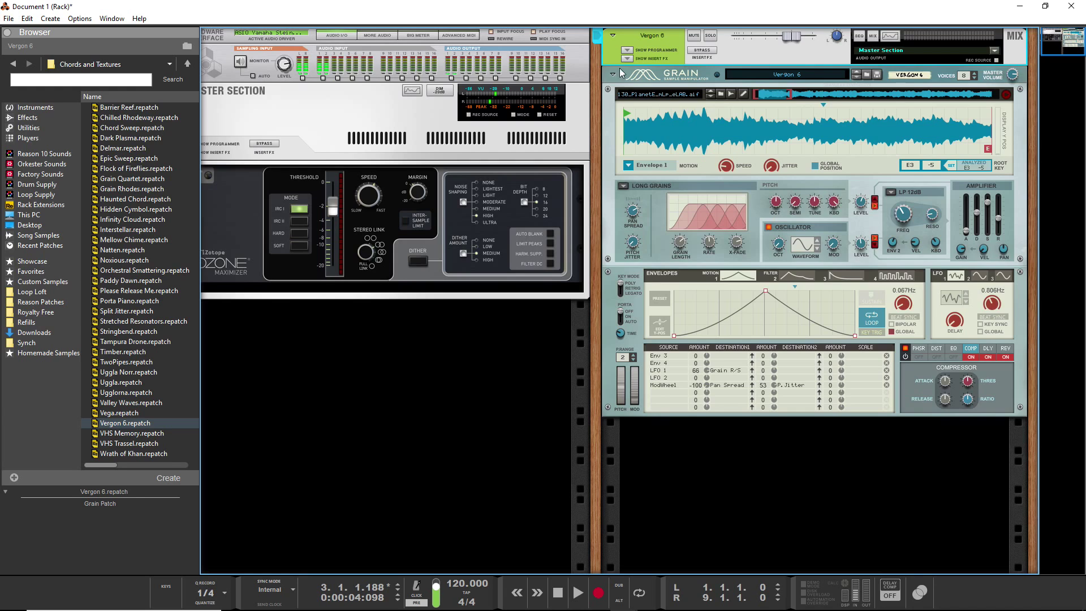
left_click_drag(641, 93, 648, 97)
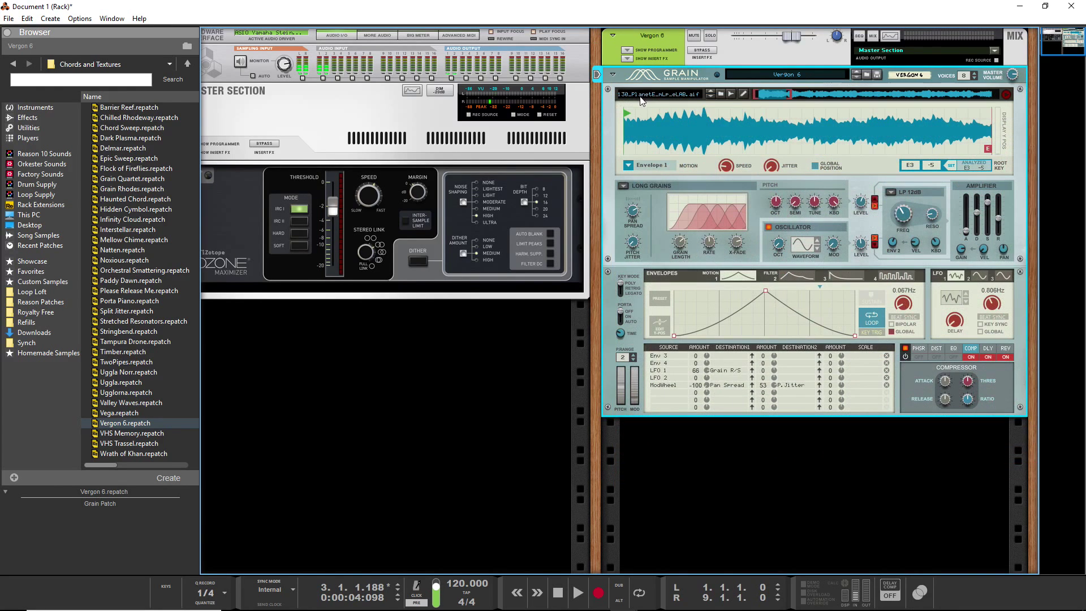
Step: Check the Vergon 6 mix channel and show its empty insert effects area
left_click(656, 36)
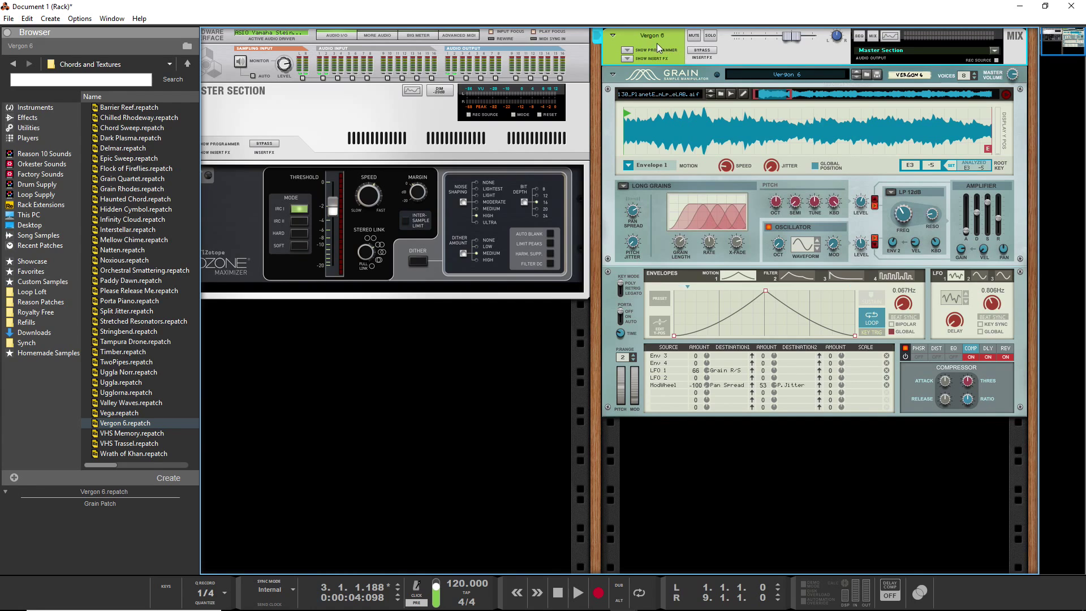
key("F5")
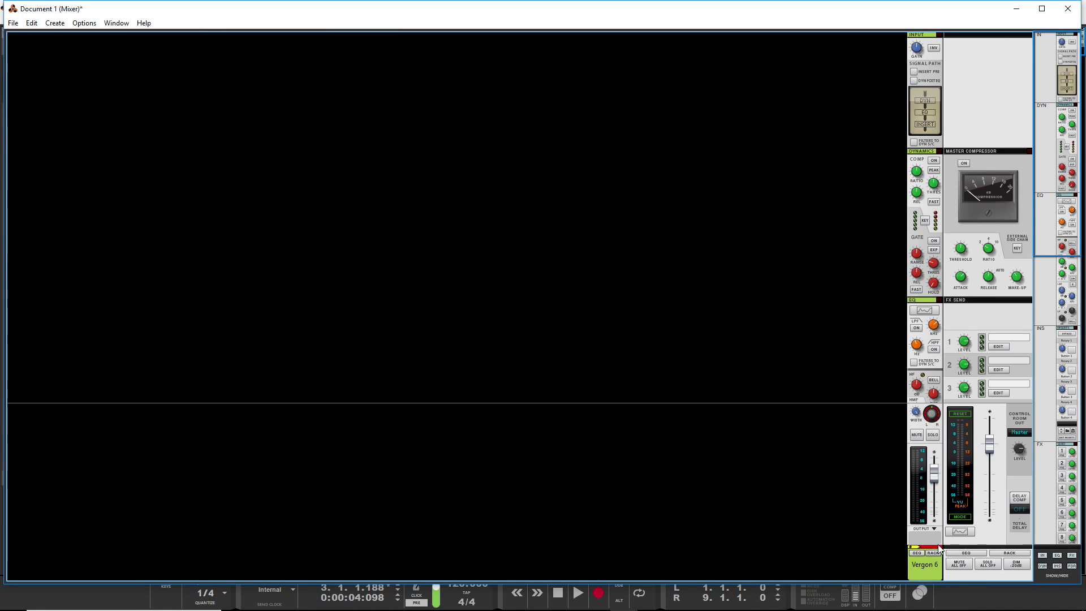
key("F6")
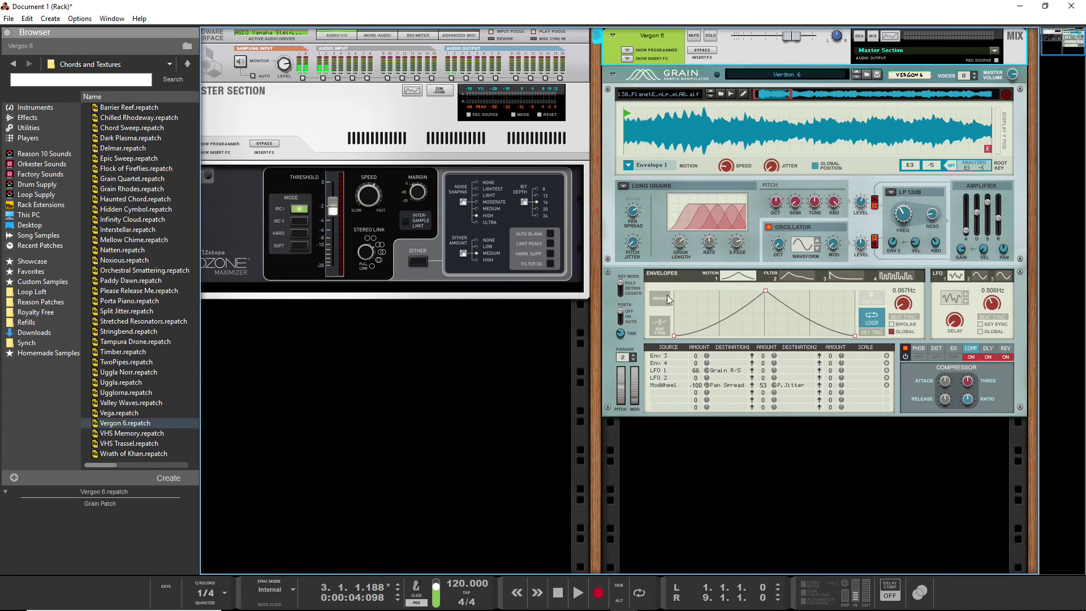
left_click(626, 59)
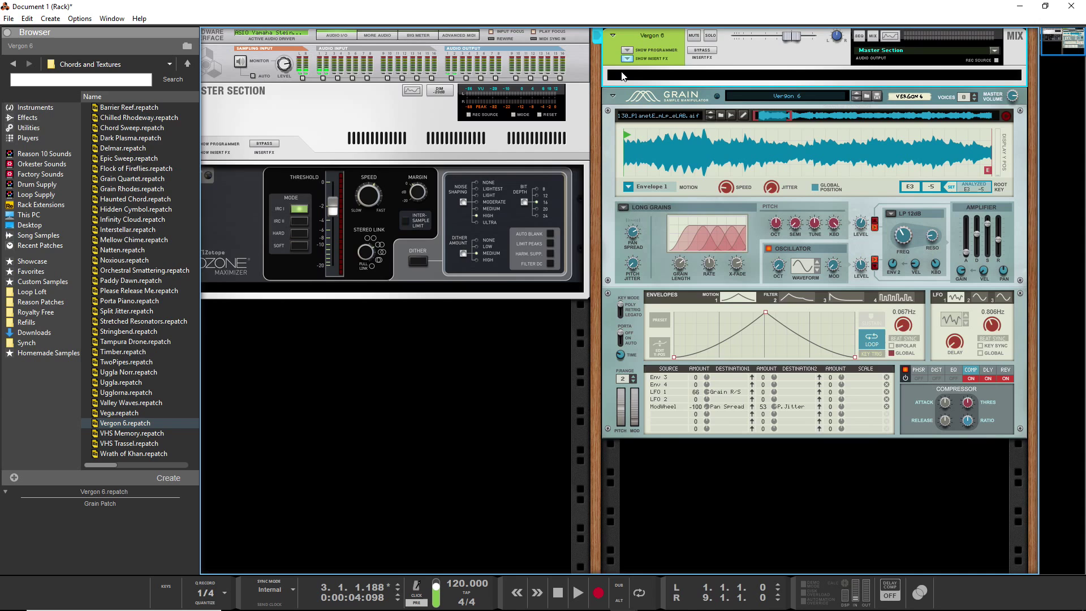
left_click(622, 74)
Step: Insert a Mixer 14:2 from Utilities > Reason Devices into the Vergon 6 insert effects
right_click(622, 72)
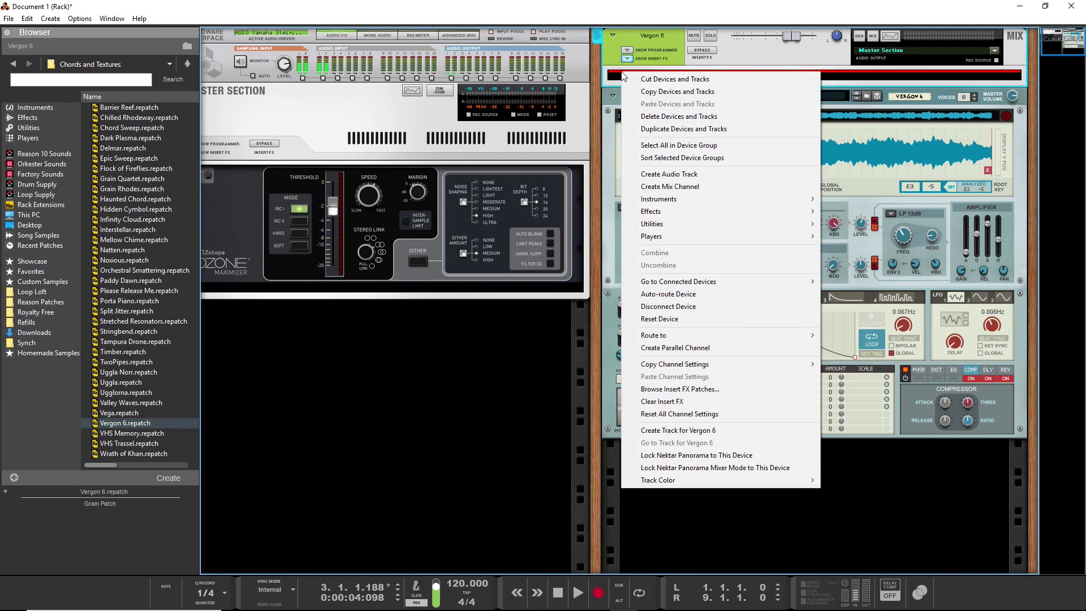
left_click(651, 59)
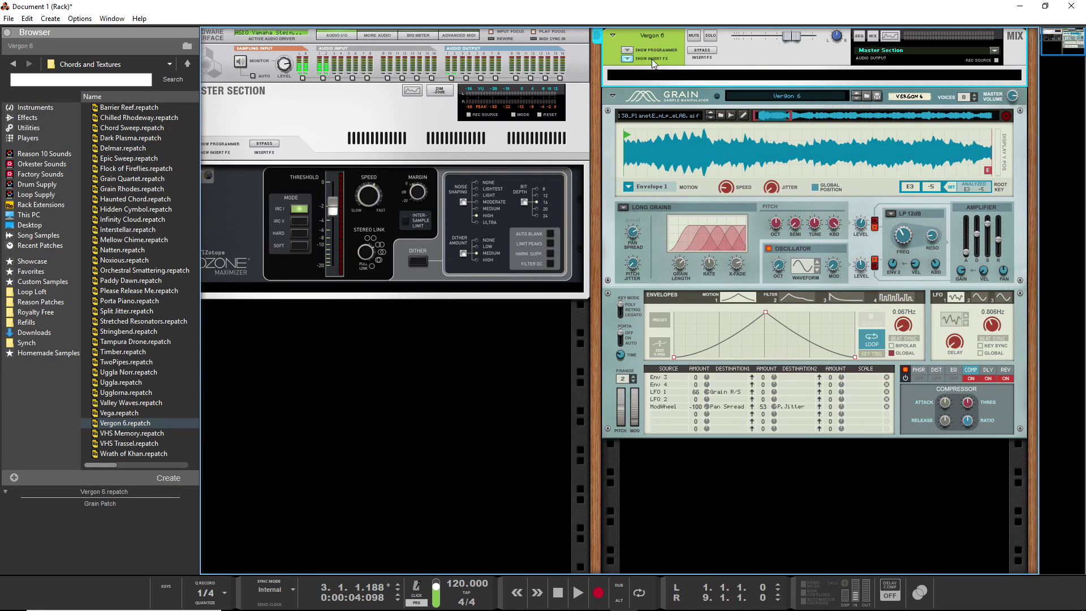
left_click(655, 79)
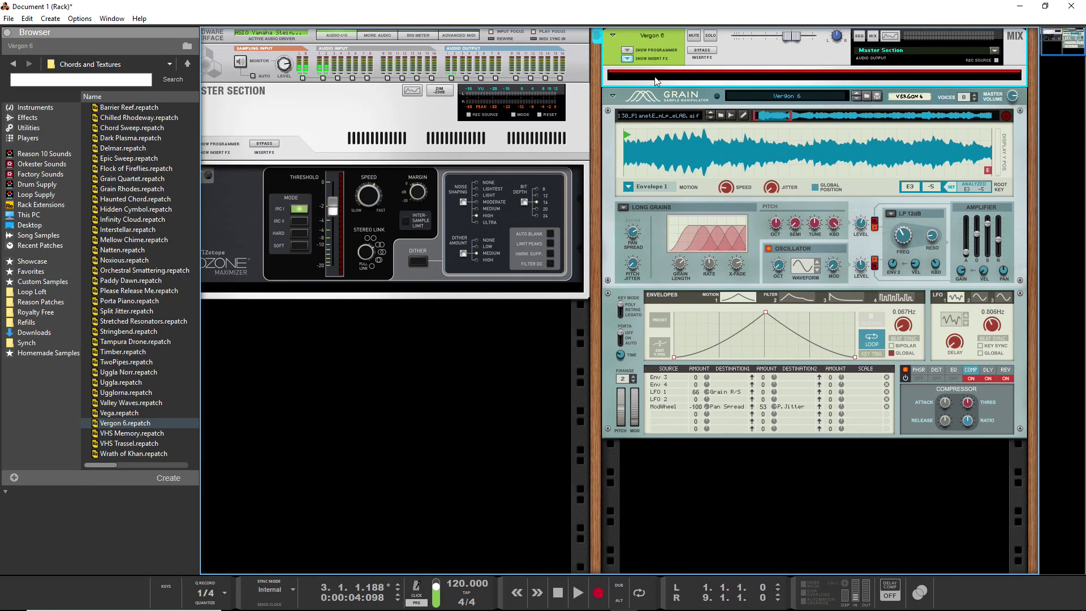
right_click(655, 80)
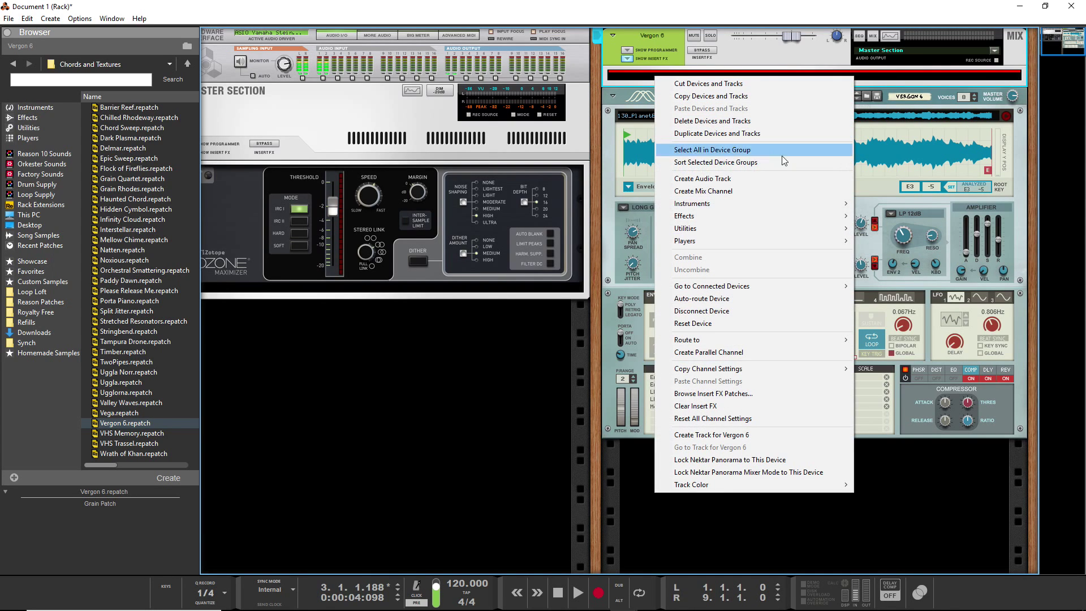
mouse_move(808, 228)
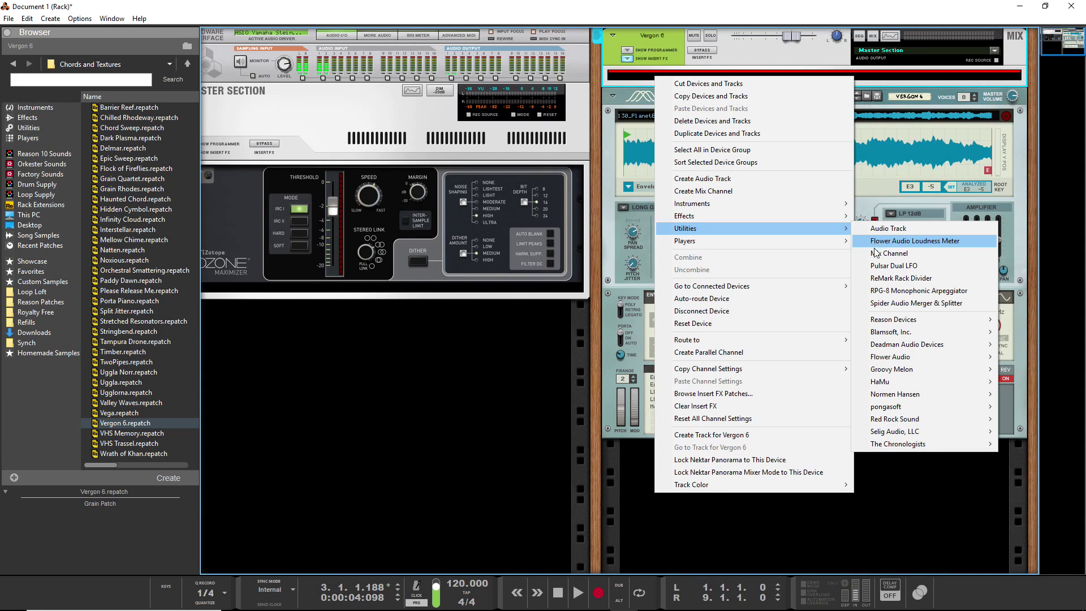
mouse_move(905, 322)
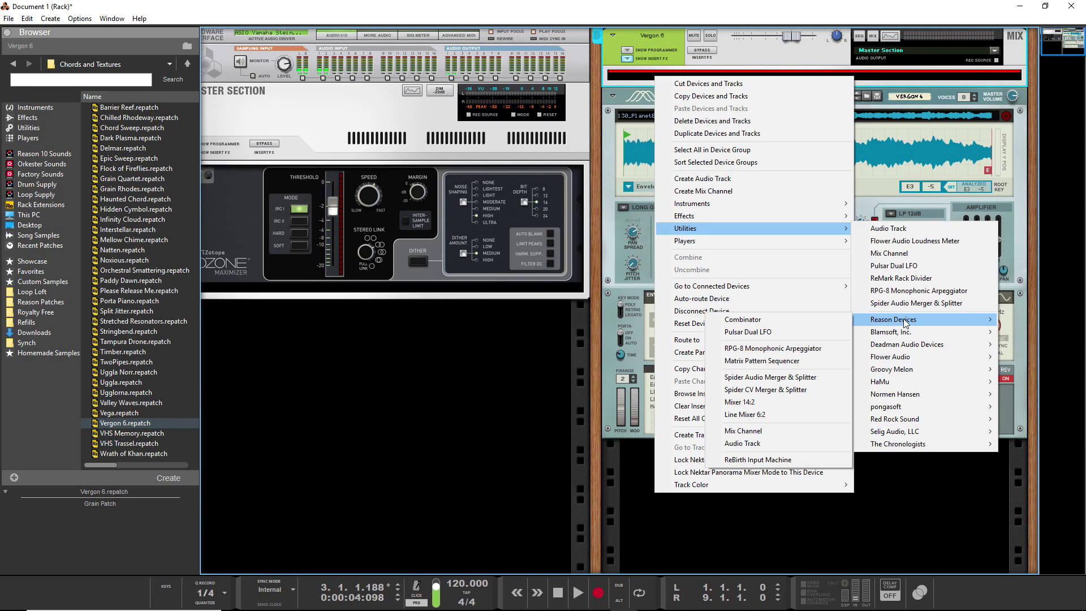
left_click(761, 403)
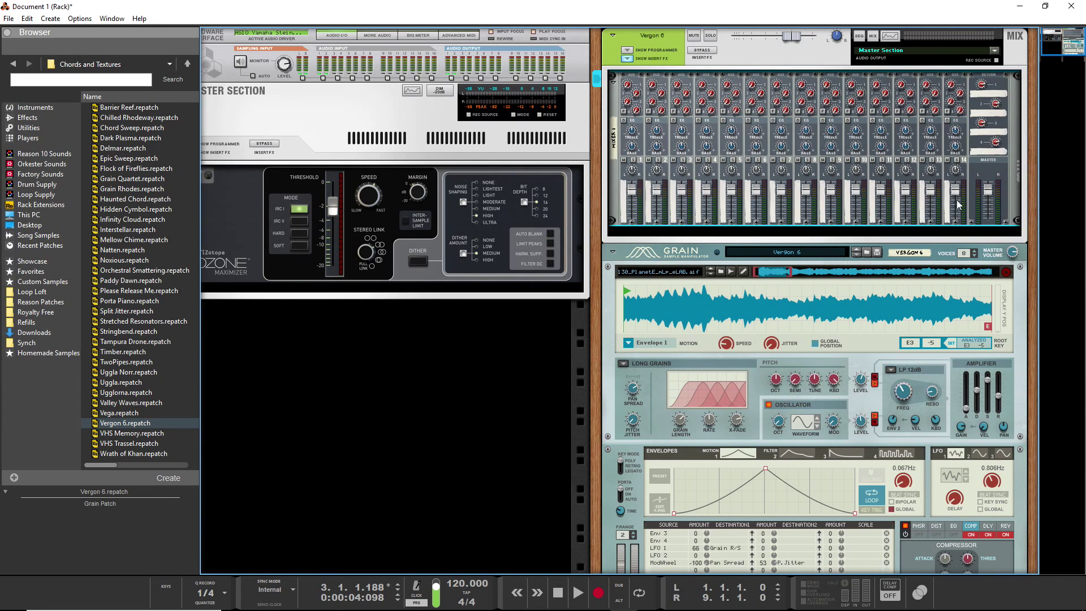
left_click(648, 251)
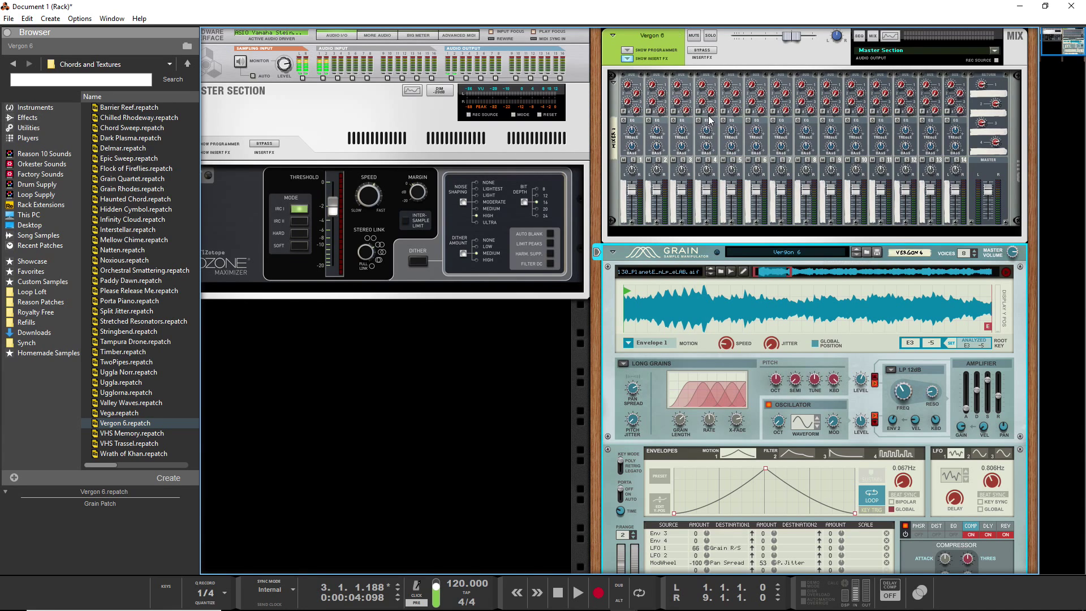
Step: On the rack's rear, cable Grain's Left and Right outputs into the 14:2 mixer's Channel 1
key("Tab")
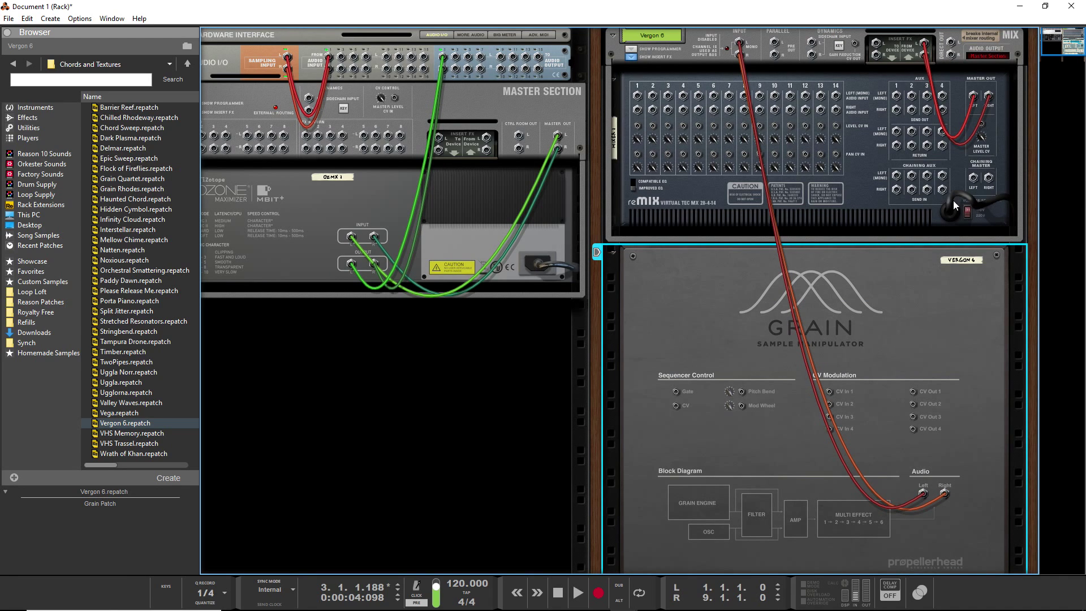
left_click(935, 136)
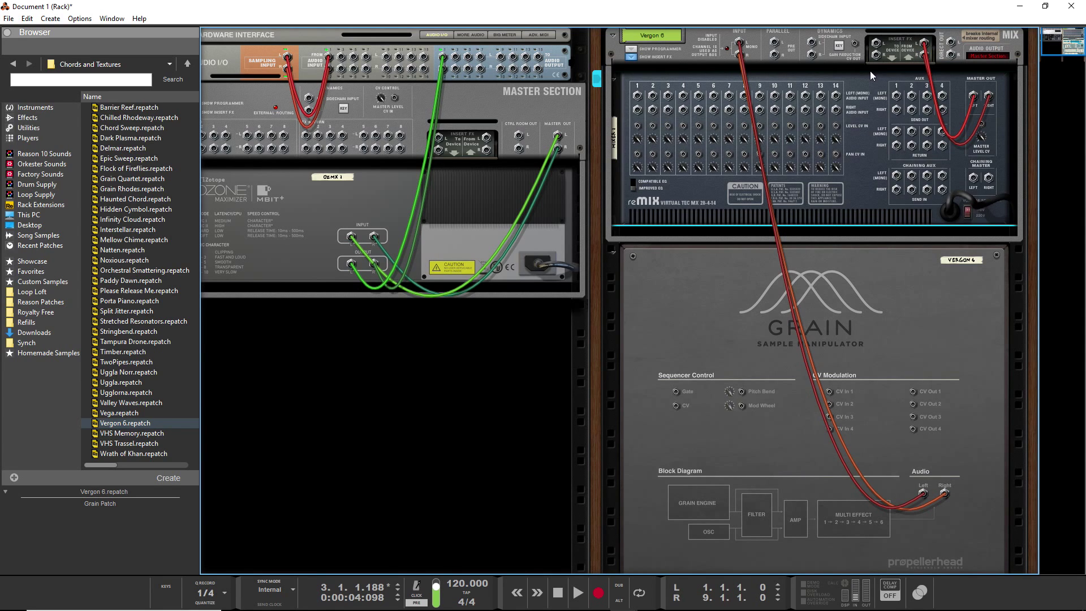
left_click_drag(739, 43, 640, 98)
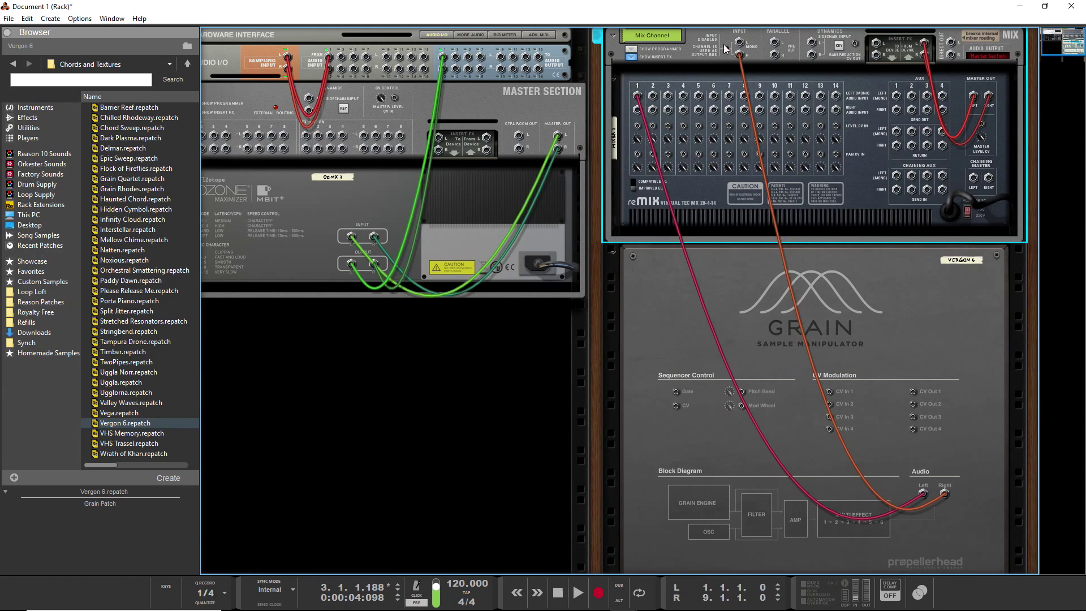
left_click_drag(739, 55, 637, 111)
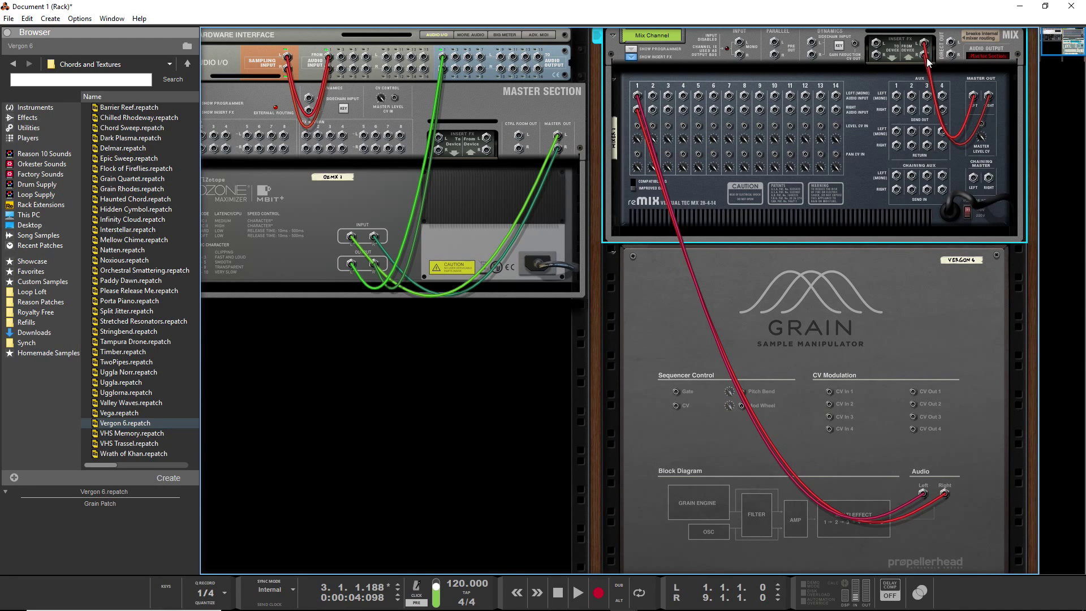
left_click(614, 256)
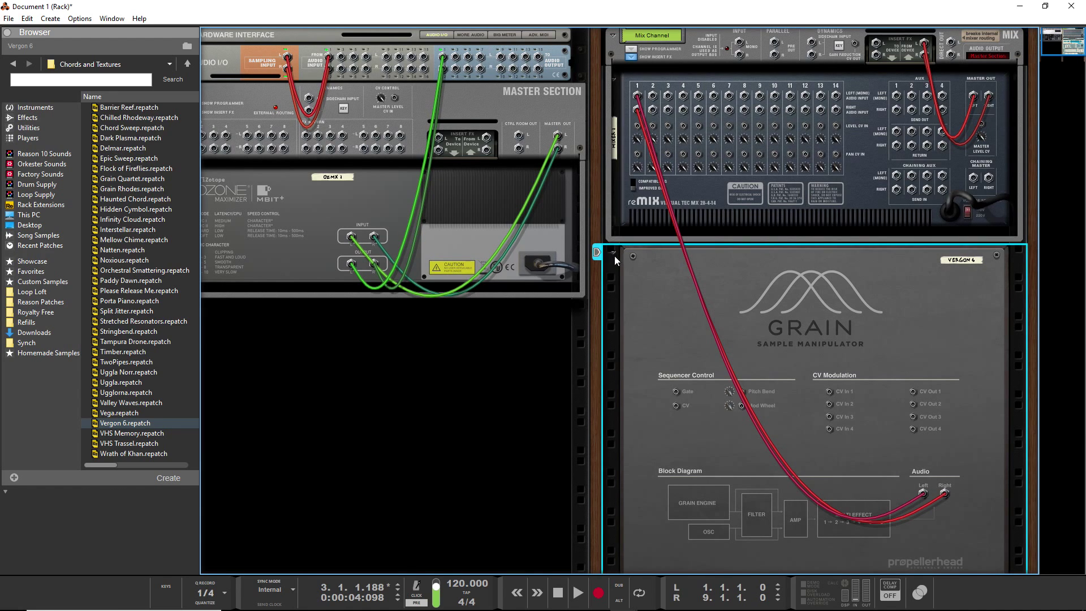
Step: Fold the Grain and add a Europa Shapeshifting Synthesizer with the FACT Lead patch below it
key("Tab")
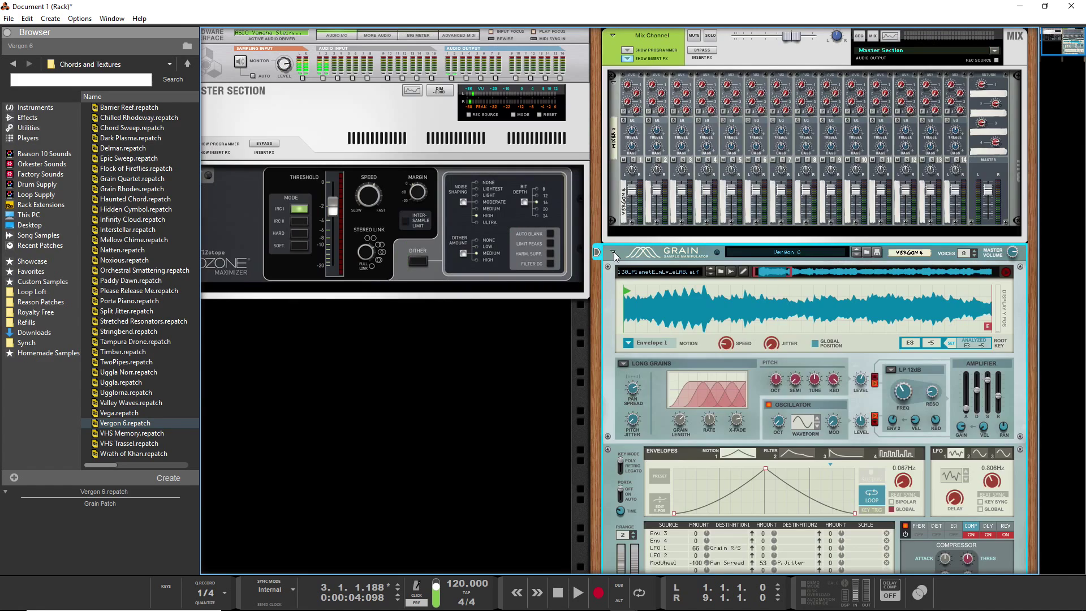
left_click(613, 252)
left_click(639, 299)
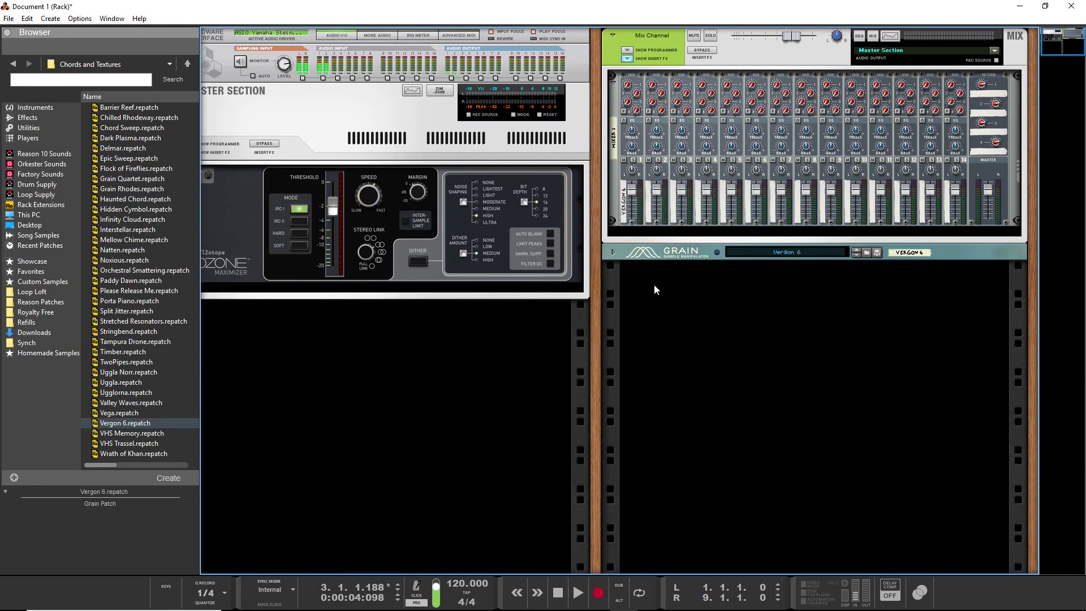
right_click(646, 285)
mouse_move(736, 373)
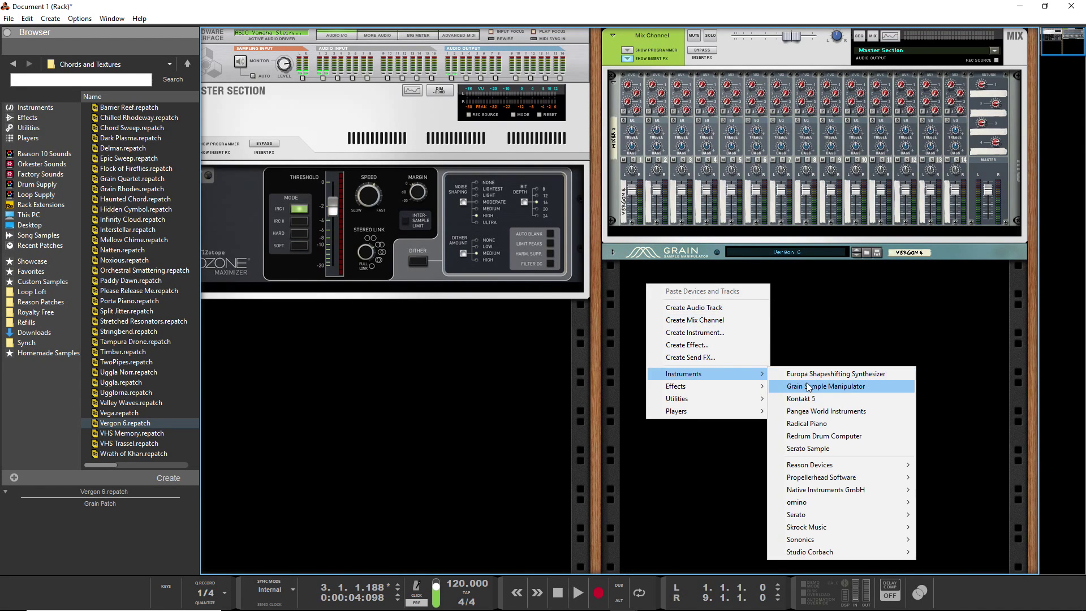
left_click(836, 375)
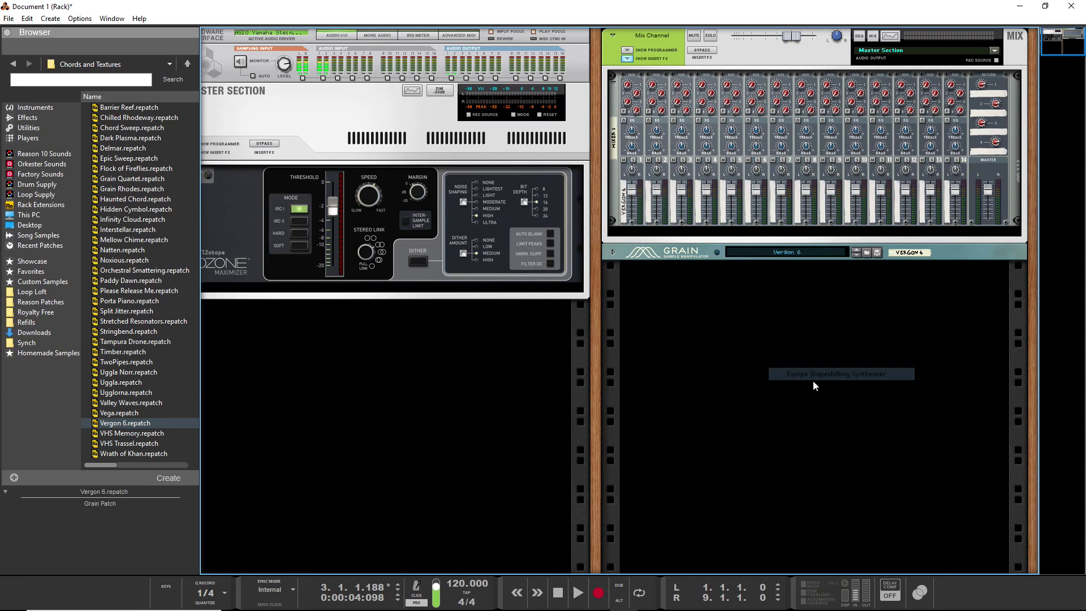
Step: Cable Europa's audio output into mixer channel 2 on the rack's rear panel
scroll(806, 373, "up", 1)
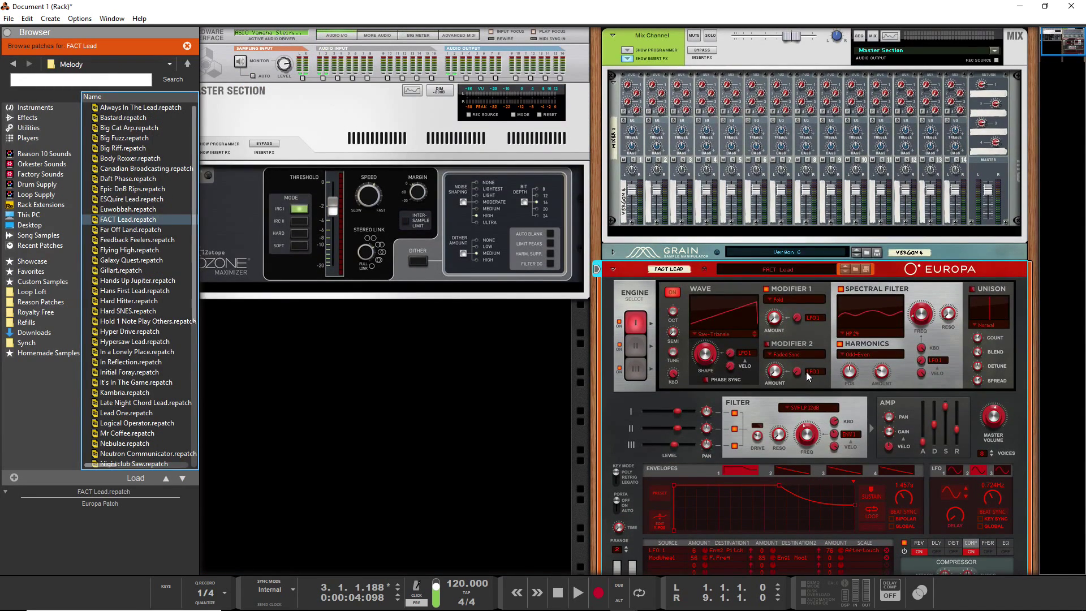
key("Tab")
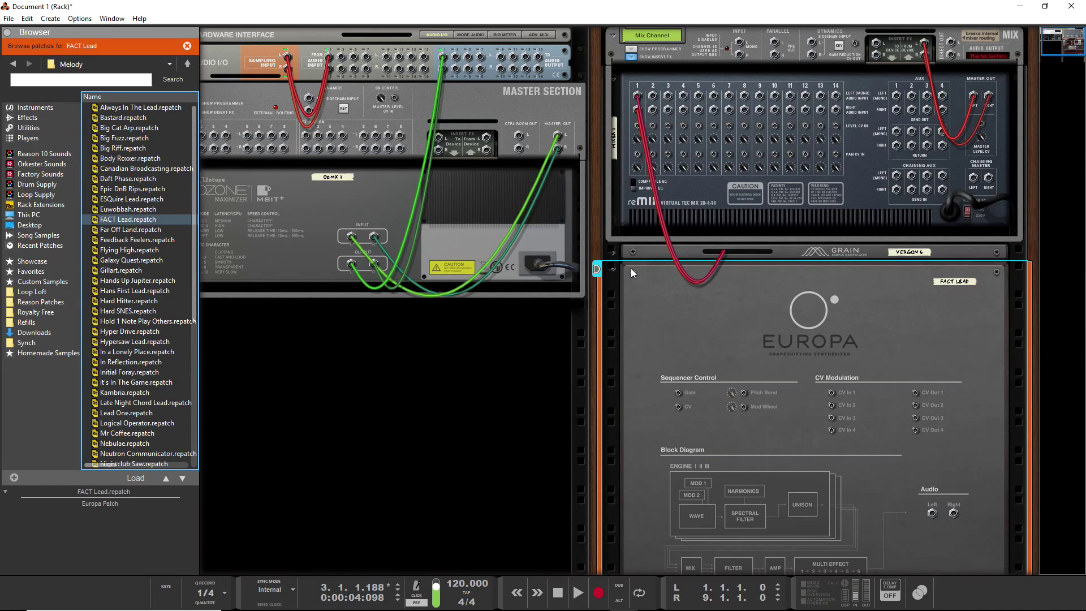
scroll(795, 478, "down", 1)
left_click_drag(939, 480, 653, 98)
scroll(781, 272, "up", 1)
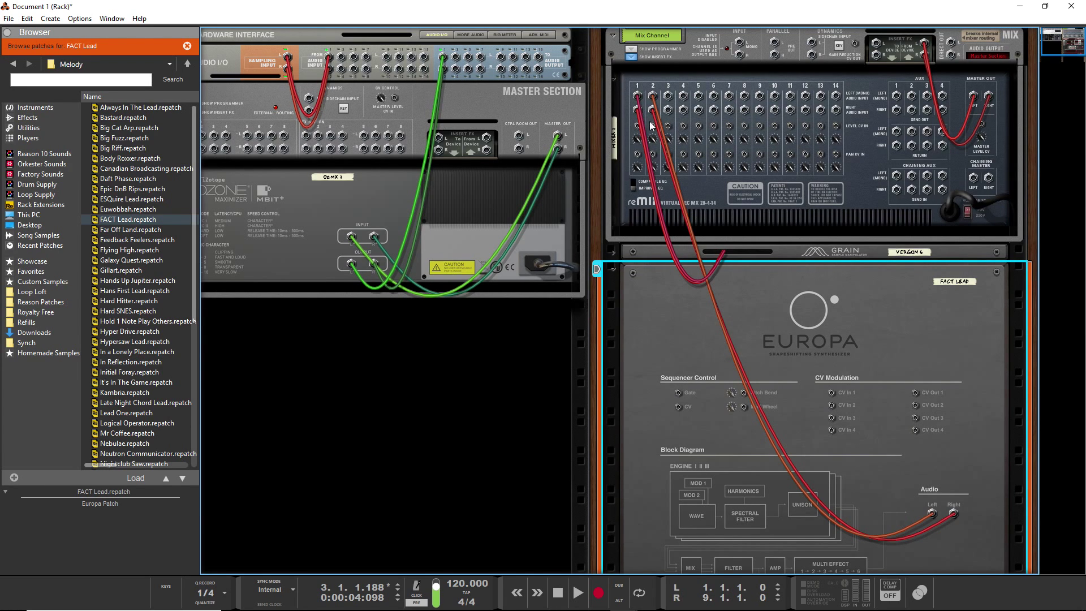
key("Tab")
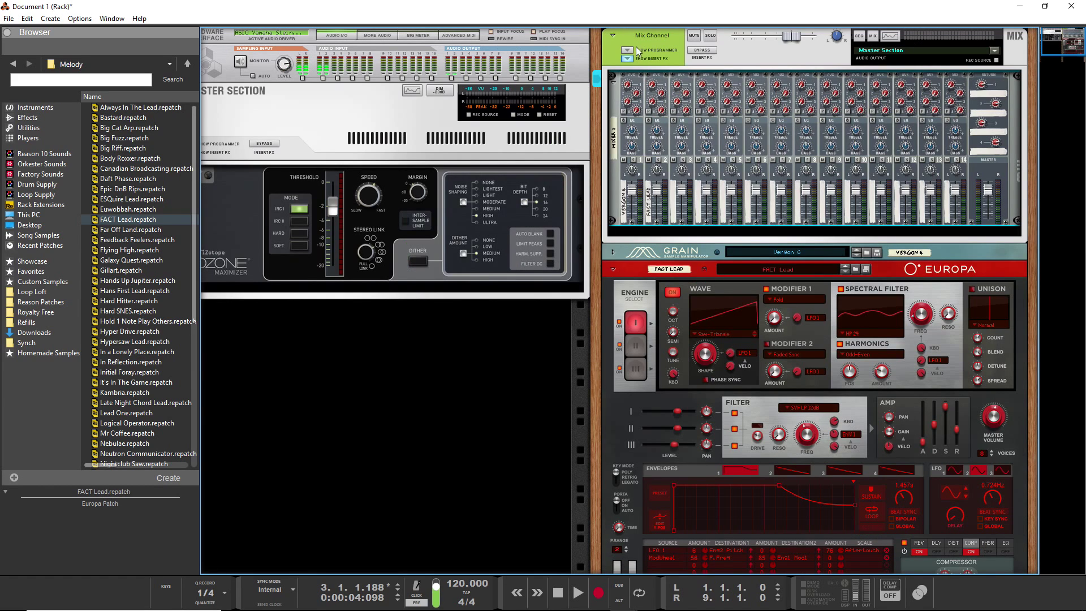
Step: Look at the mixer and rack, then switch to the sequencer listing Vergon 6 and FACT Lead
key("F5")
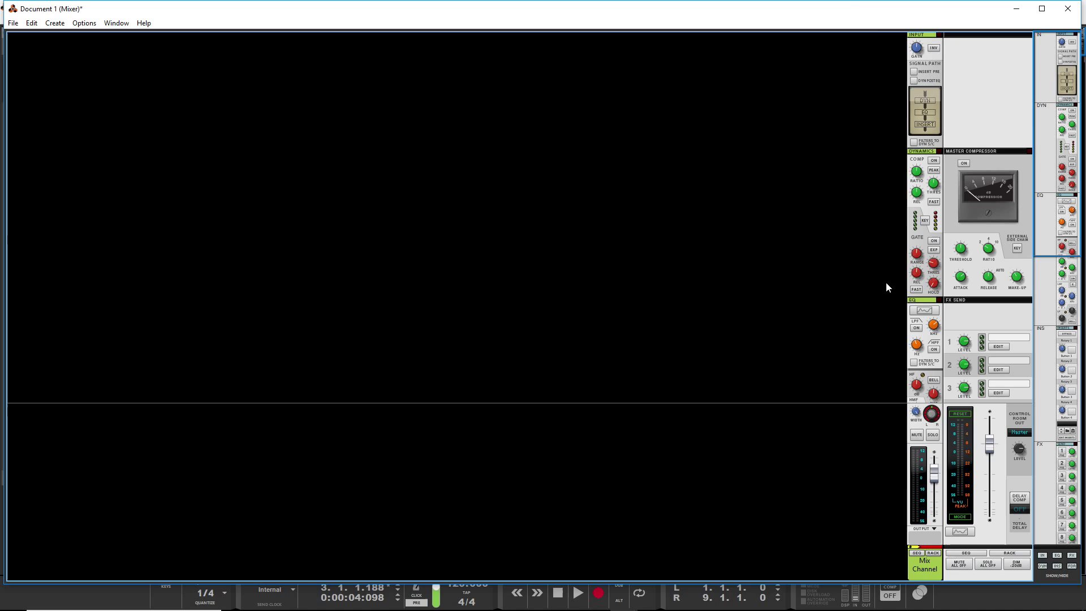
key("F6")
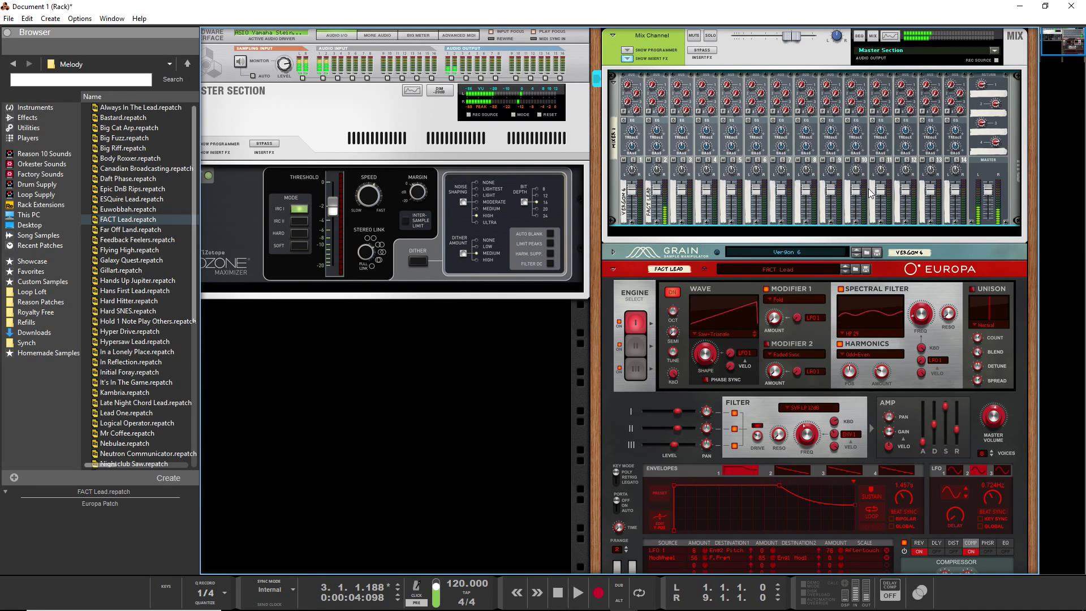
key("F7")
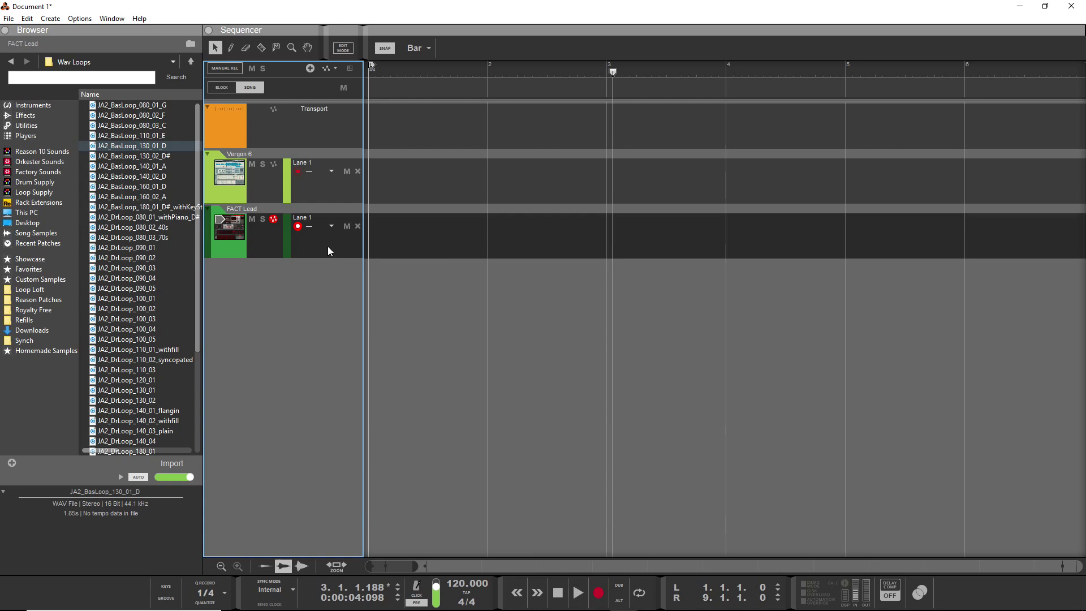
Step: Record a new note clip on the FACT Lead track starting from bar 1
left_click(216, 172)
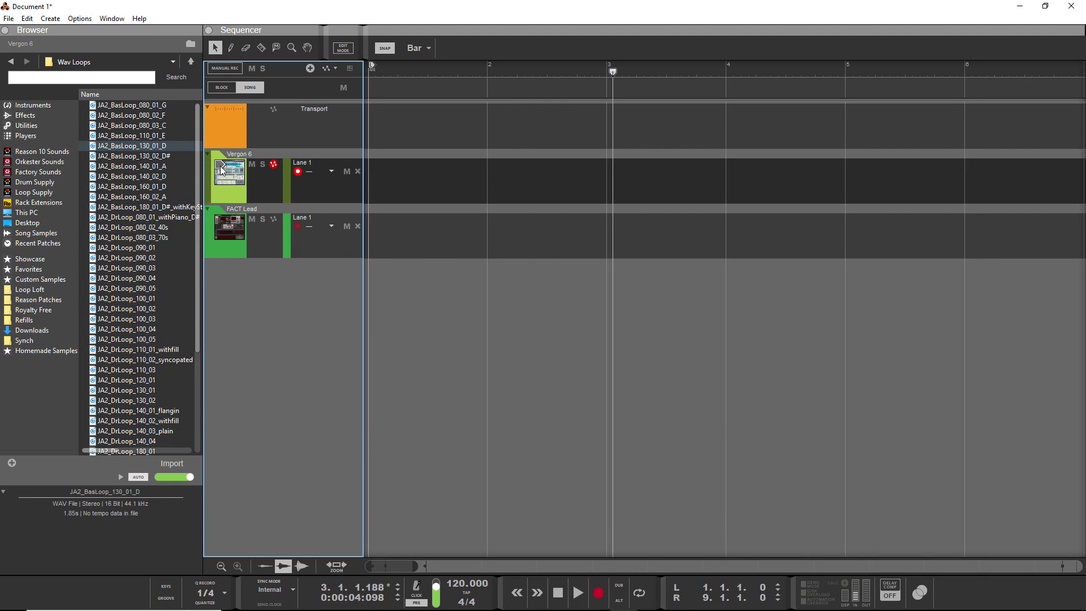
left_click(224, 221)
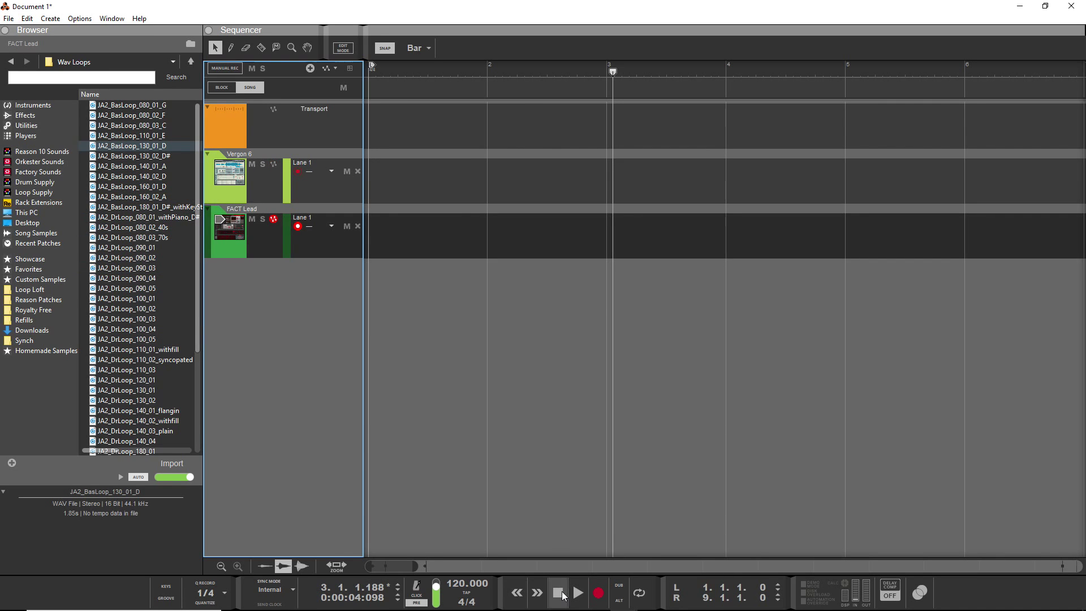
left_click(558, 593)
scroll(548, 375, "down", 3)
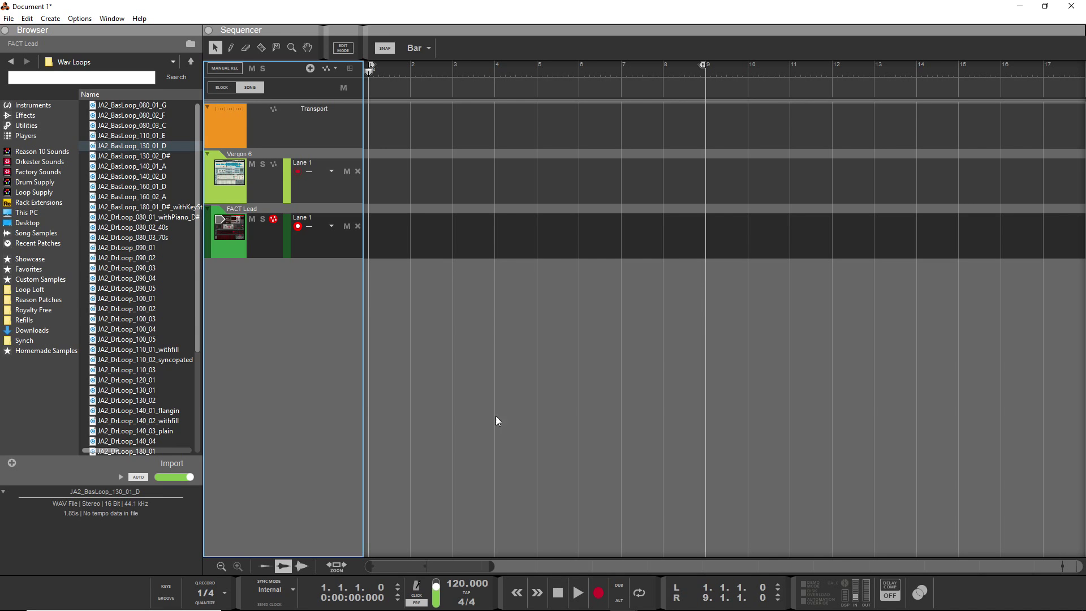
left_click(599, 591)
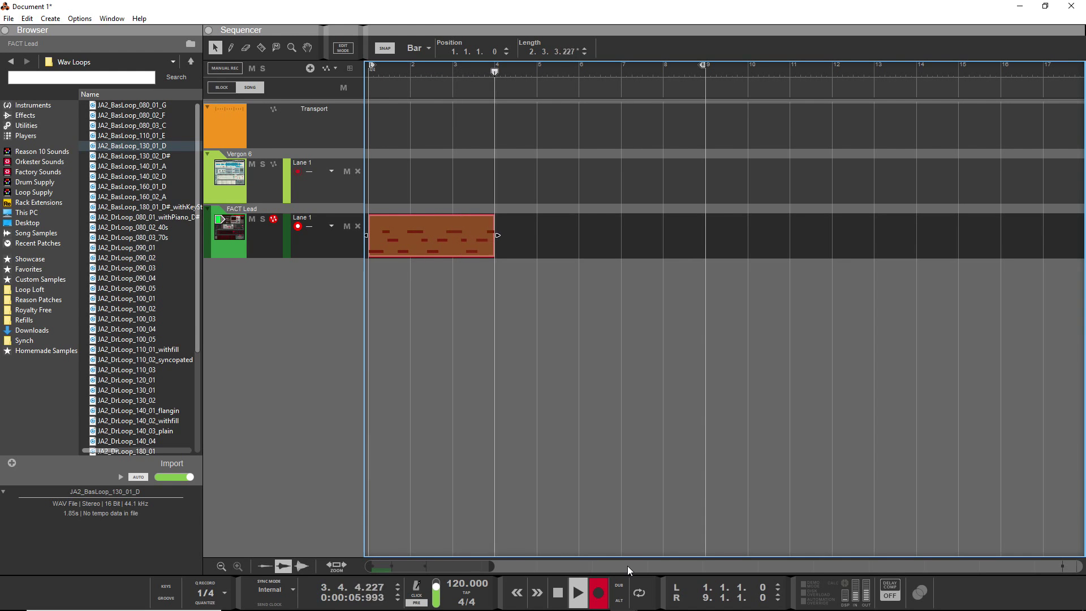
key("space")
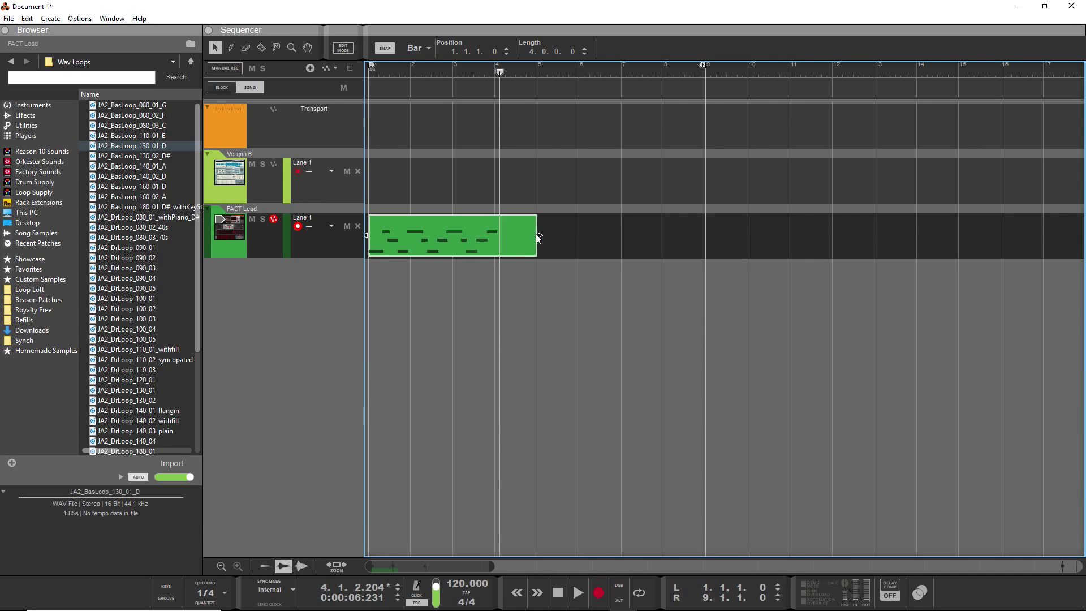
Step: Trim the clip to three bars, copy it to the Vergon 6 lane at bar 1, and play
left_click_drag(537, 234, 472, 243)
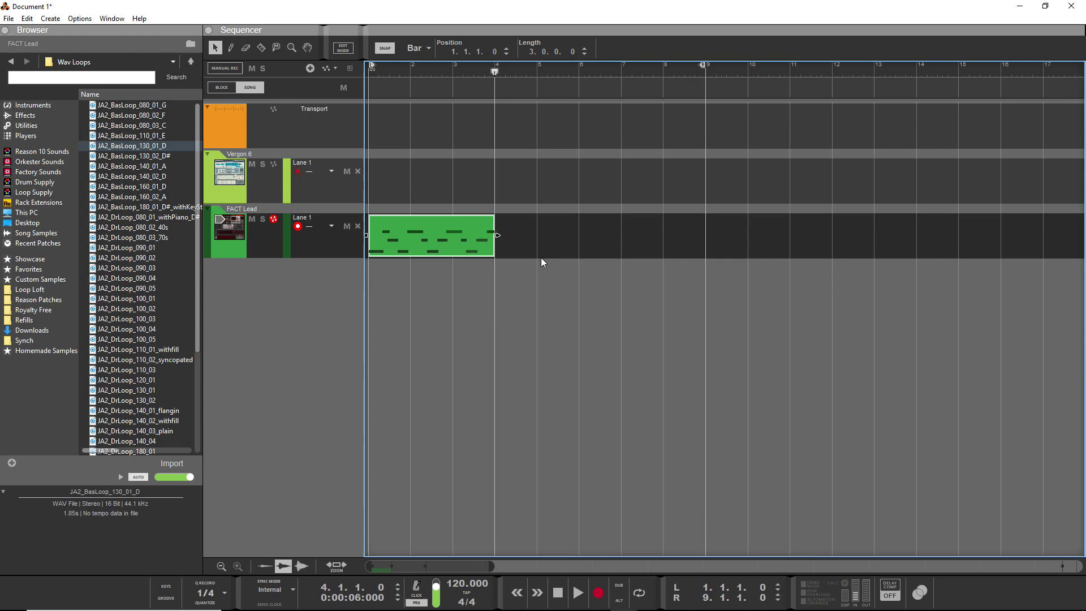
key("ctrl+d")
left_click_drag(534, 239, 348, 181)
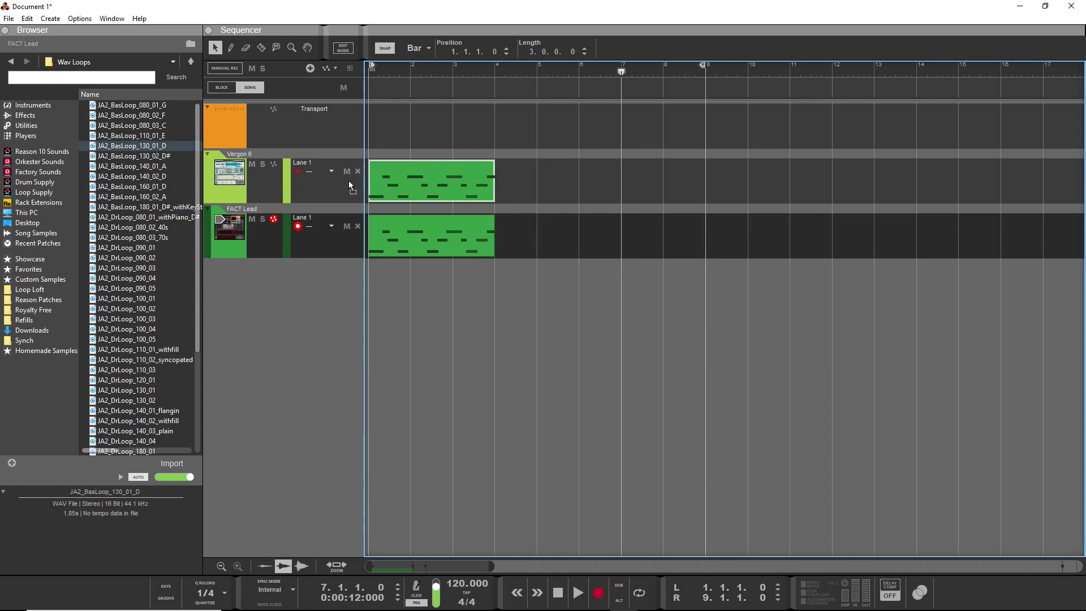
left_click(557, 592)
left_click(577, 592)
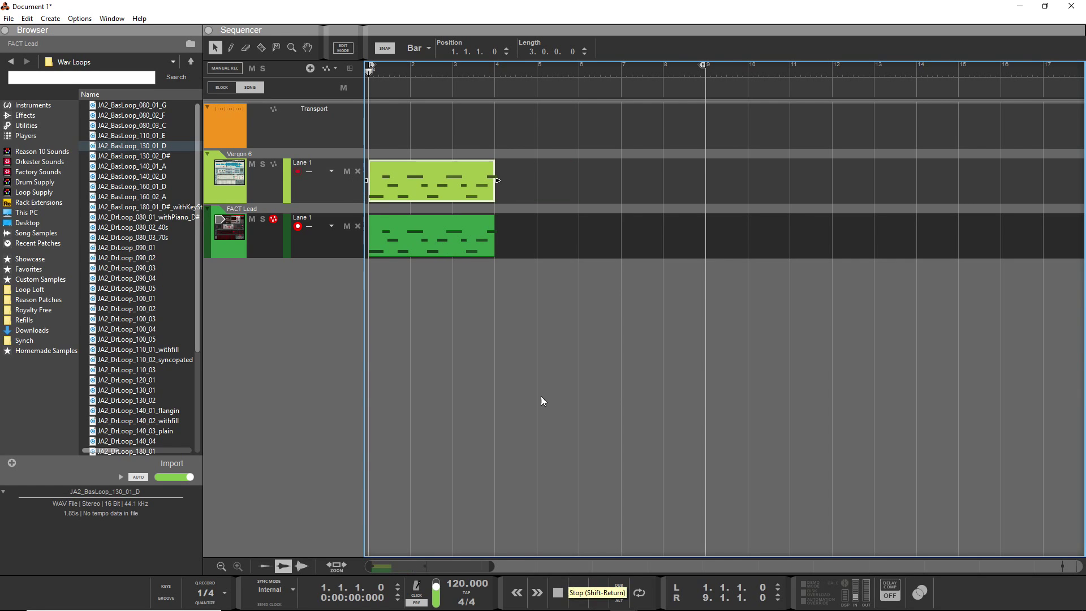
Step: Replace Grain's Vergon 6 with Boomer Bass.repatch from the Bass patch folder
key("alt+Tab")
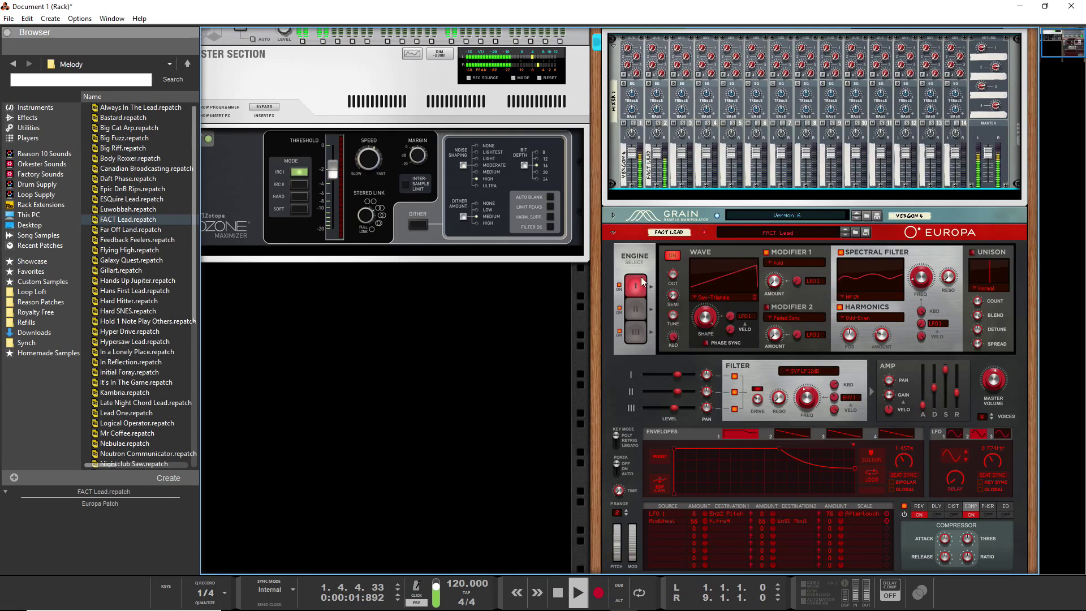
scroll(656, 277, "up", 1)
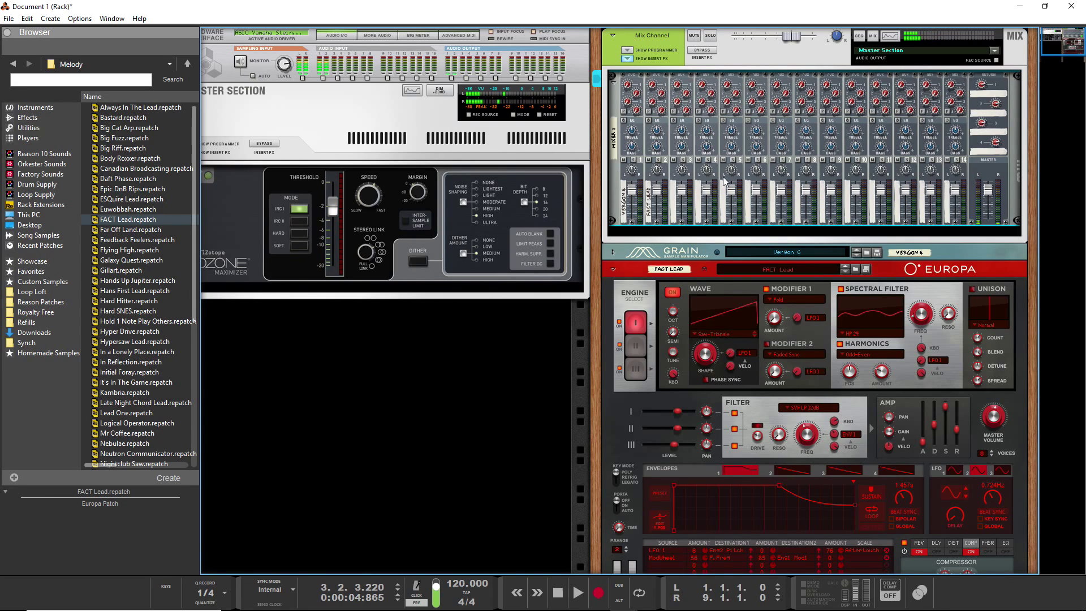
double_click(653, 35)
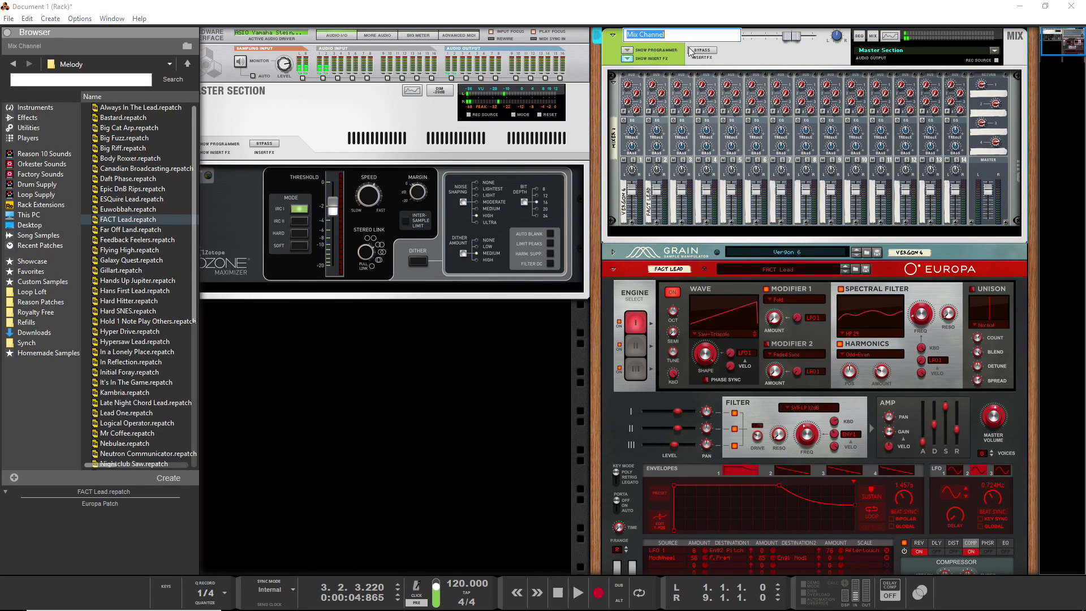
left_click(867, 252)
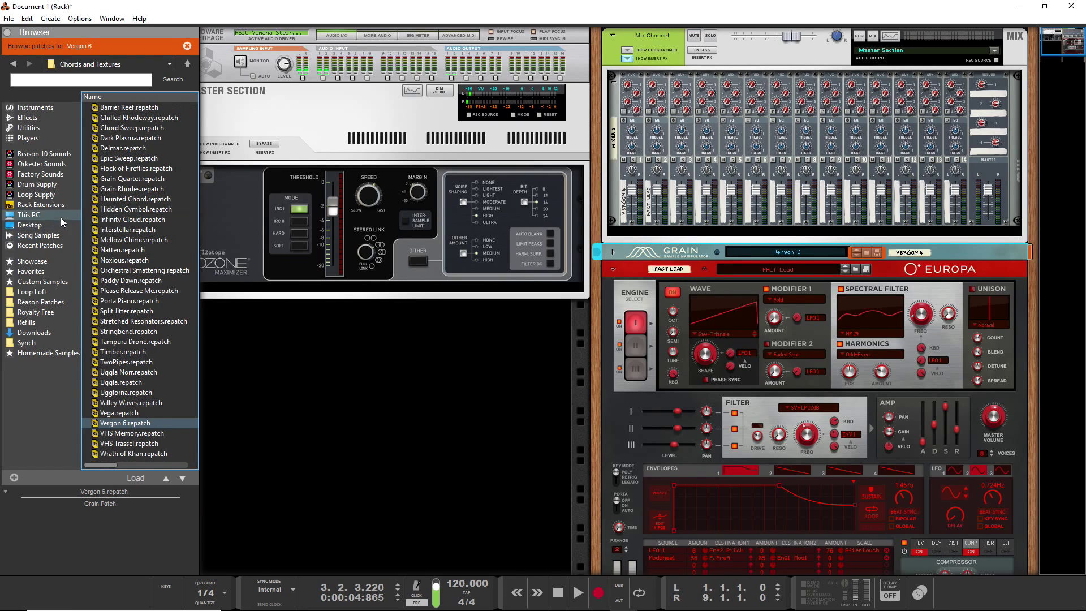
left_click(187, 64)
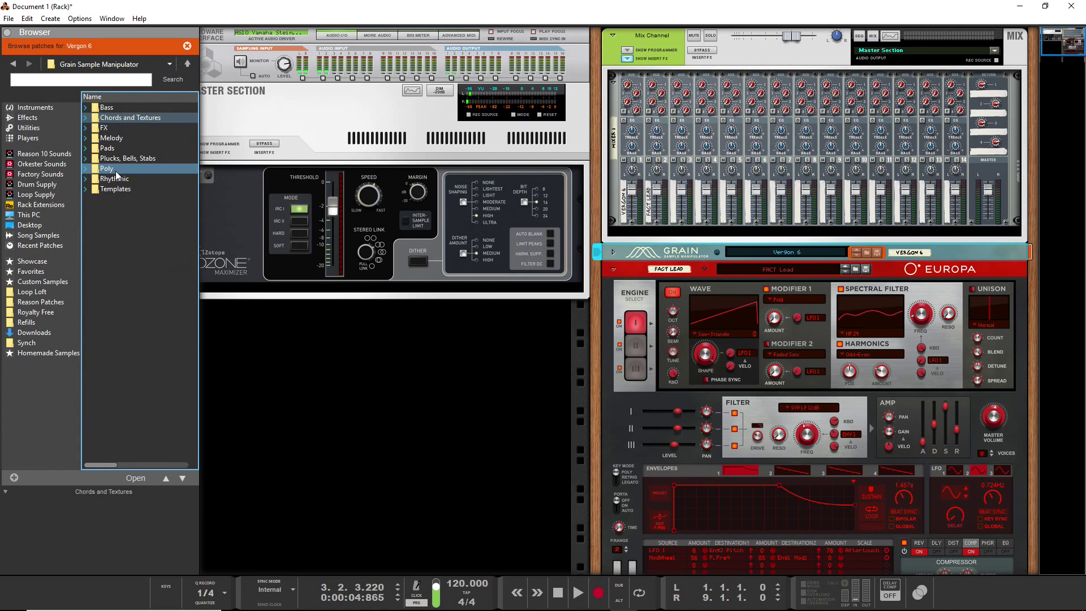
double_click(116, 107)
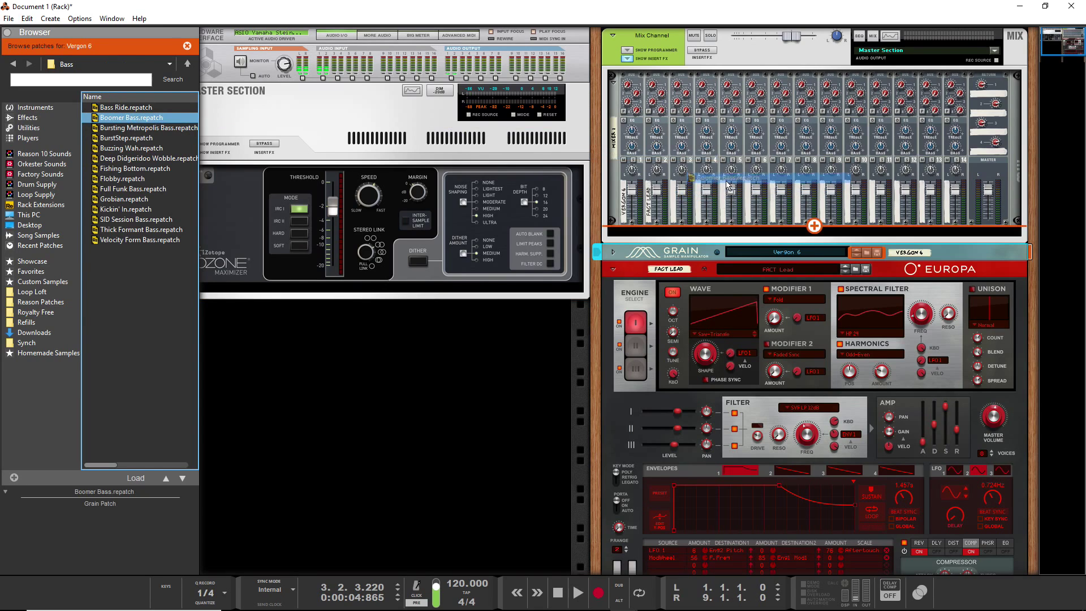
left_click(130, 119)
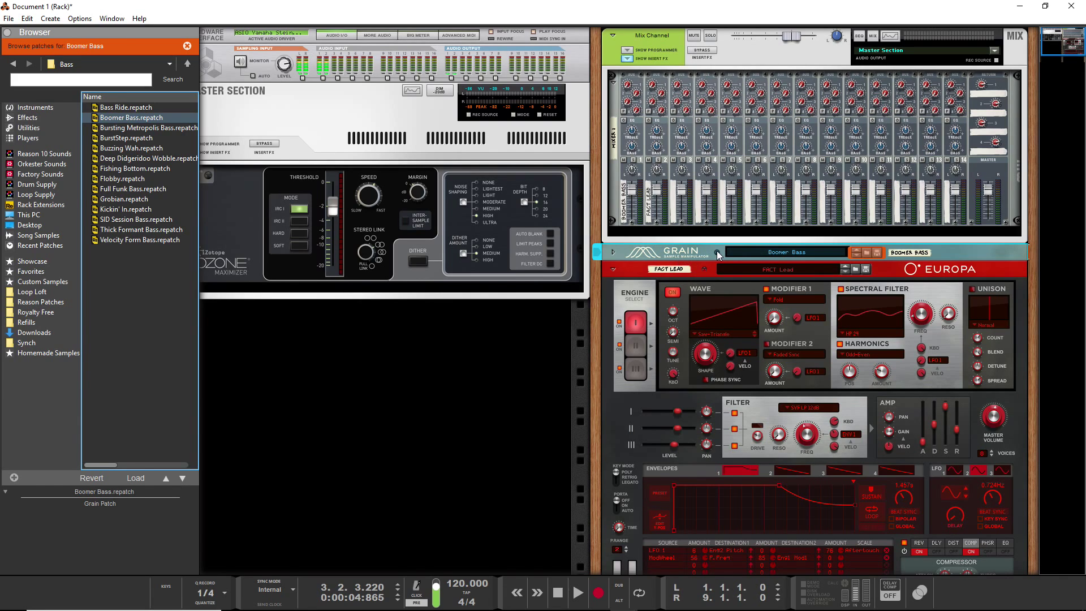
Step: Loop the Boomer Bass clip's bars 1–4 with playback and pull the Fact Lead fader to 0
left_click(613, 270)
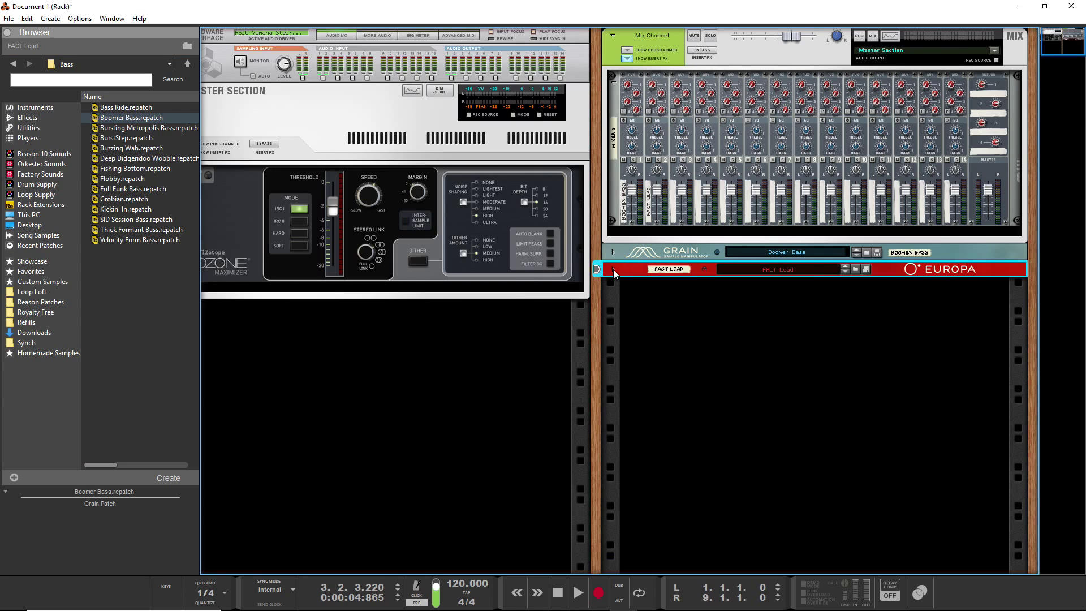
key("space")
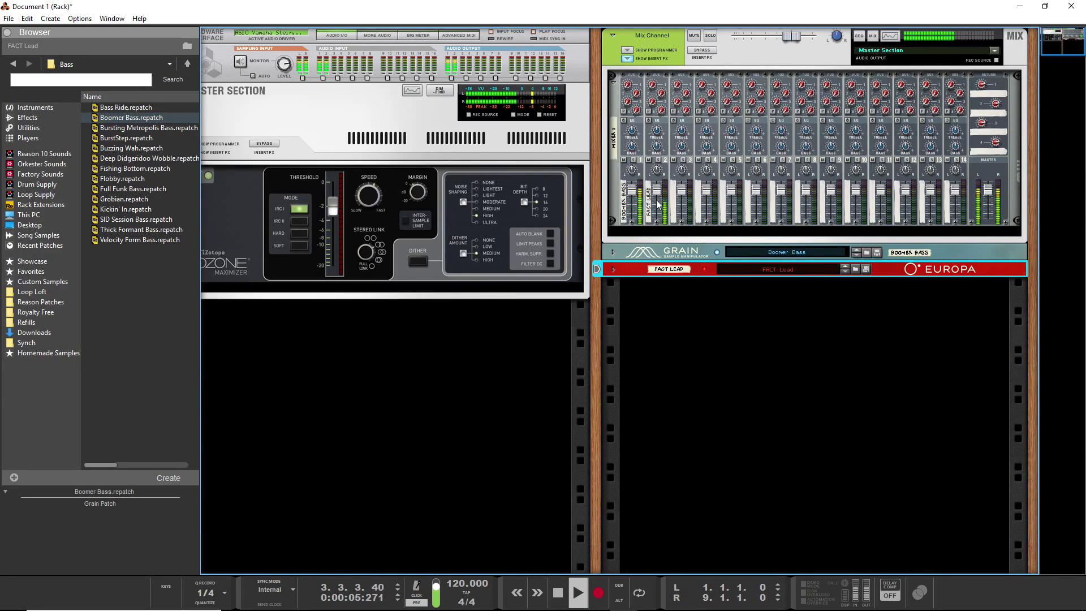
left_click(649, 163)
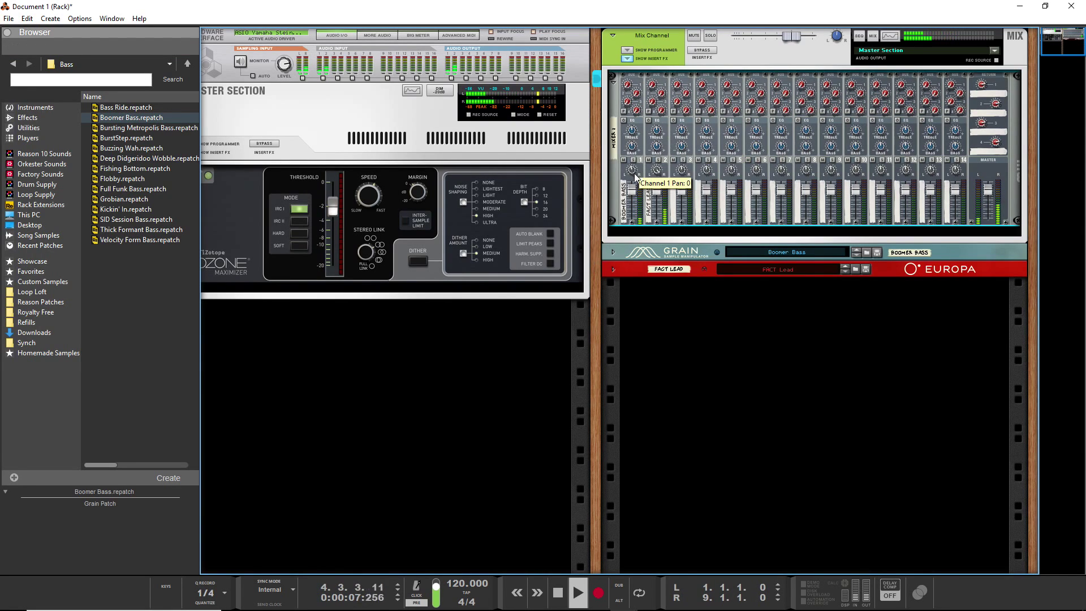
key("space")
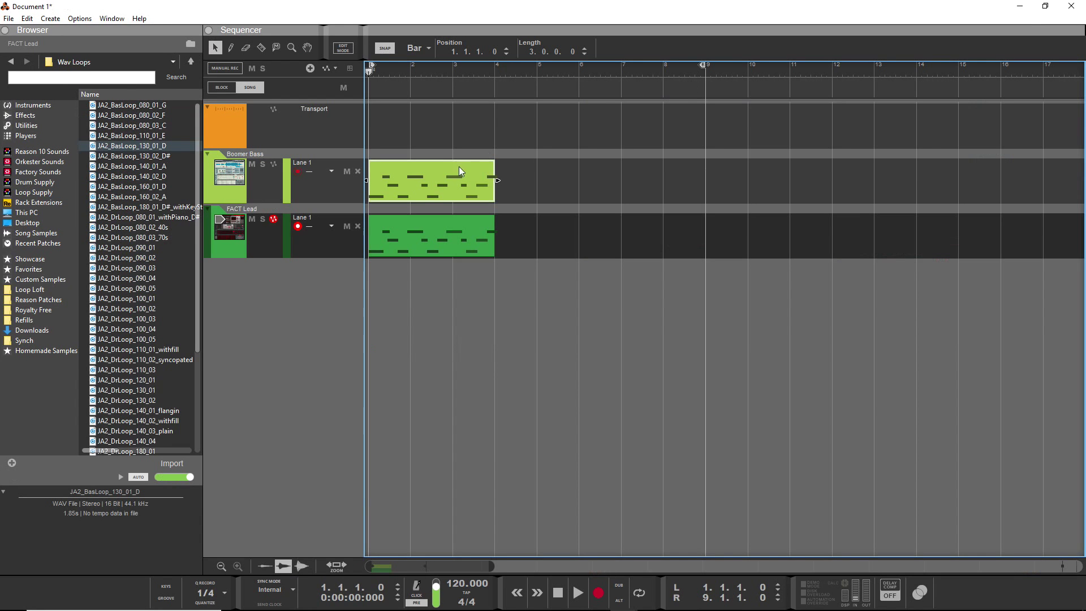
right_click(444, 173)
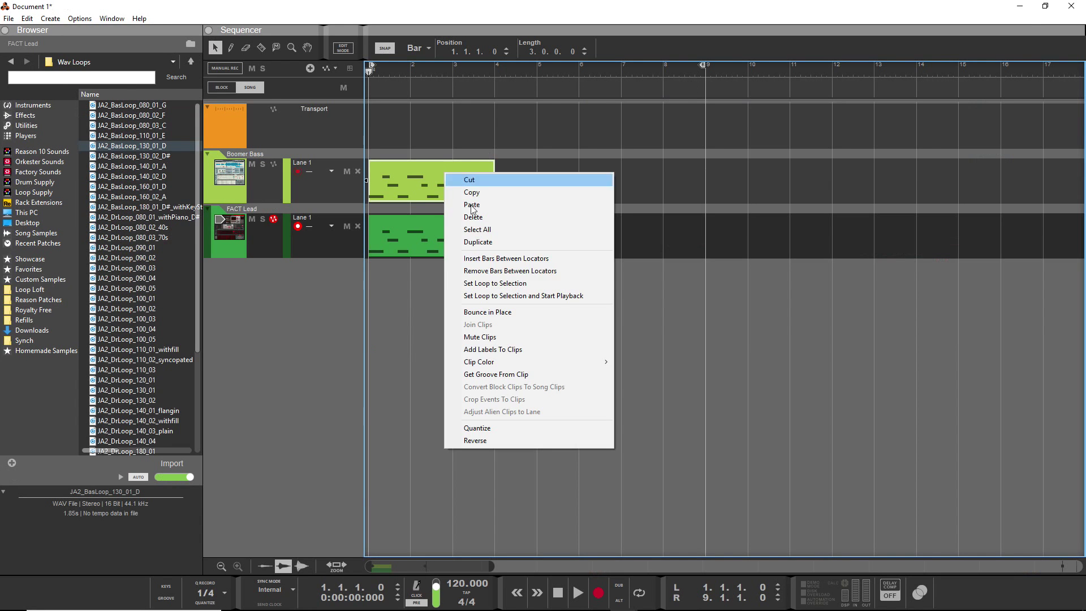
left_click(497, 294)
key("F6")
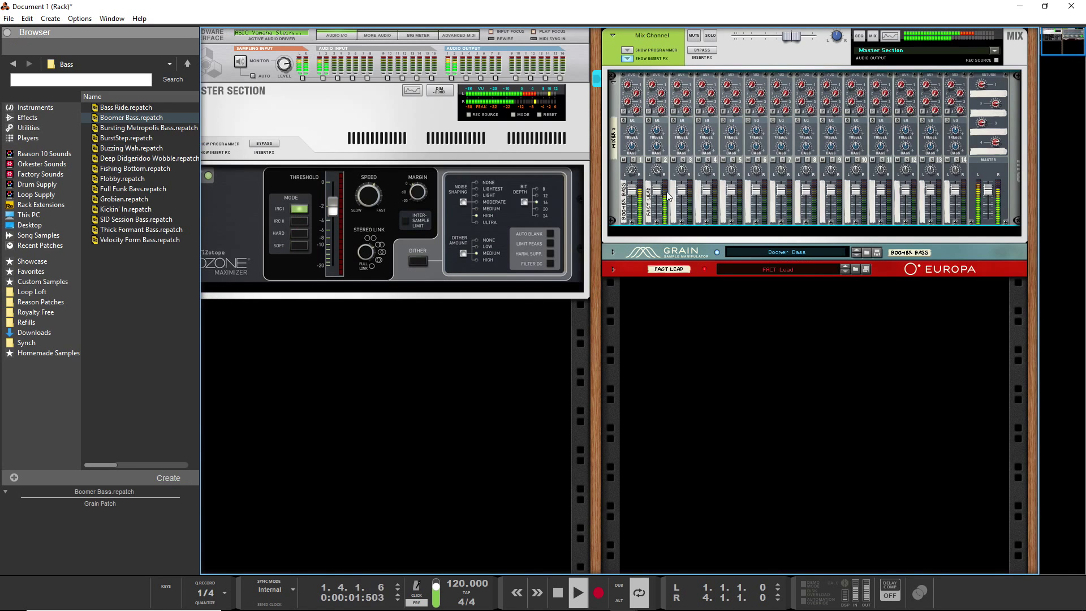
left_click_drag(656, 190, 635, 163)
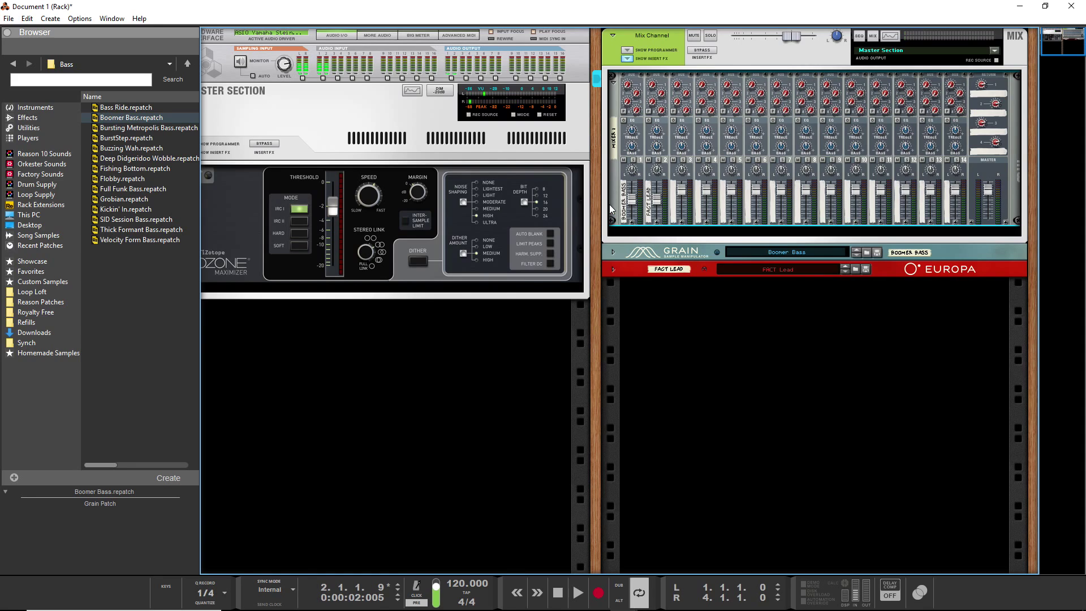
Step: Insert a D-11 Foldback Distortion under the 14:2 mixer and flip the rack to view its cables
right_click(1001, 167)
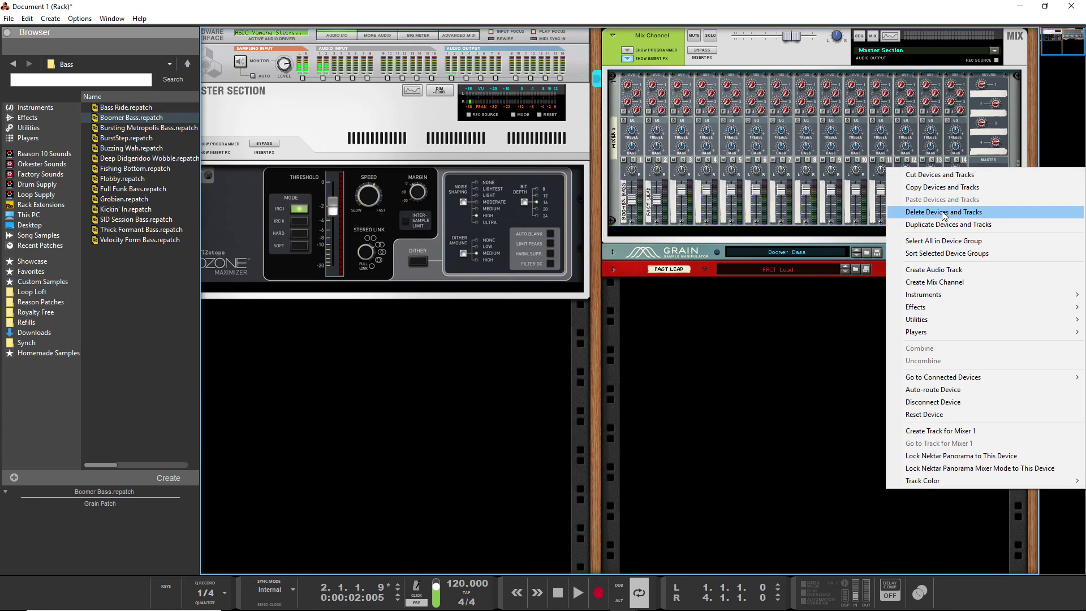
mouse_move(931, 307)
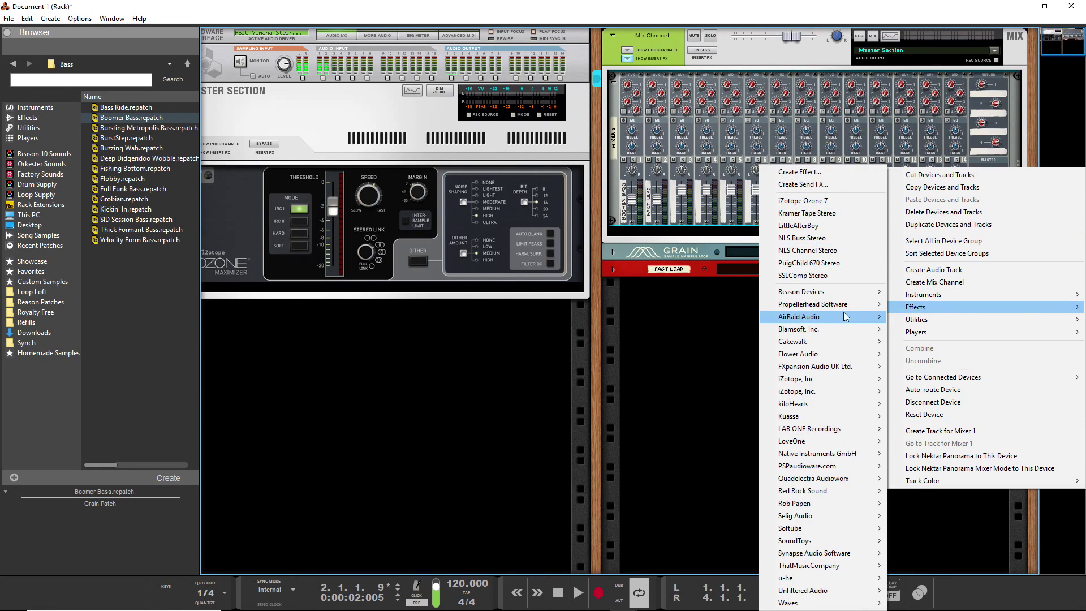
mouse_move(844, 315)
mouse_move(844, 293)
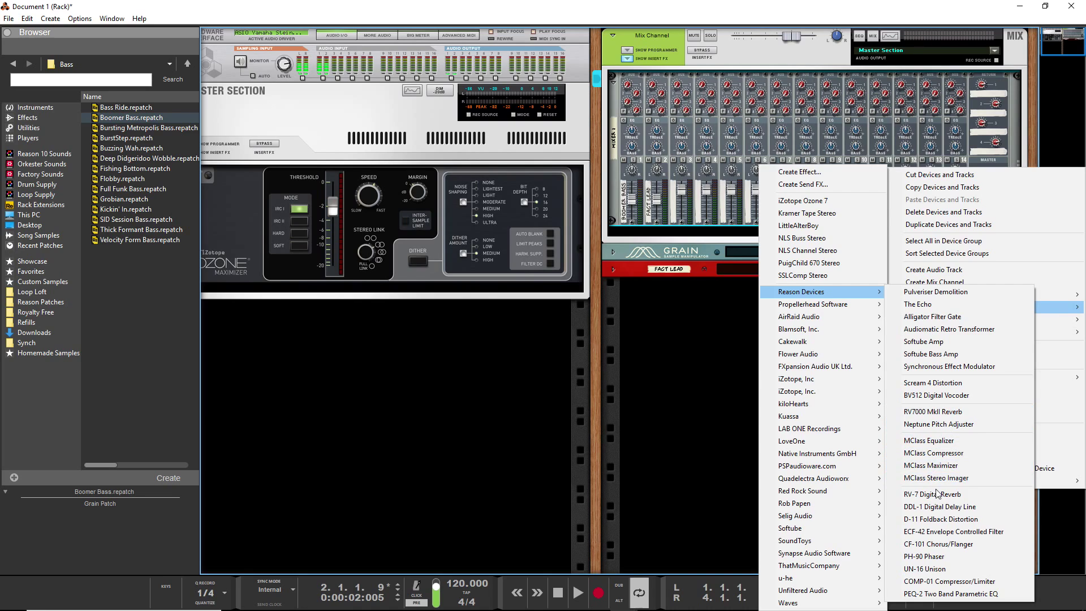
left_click(925, 520)
key("Tab")
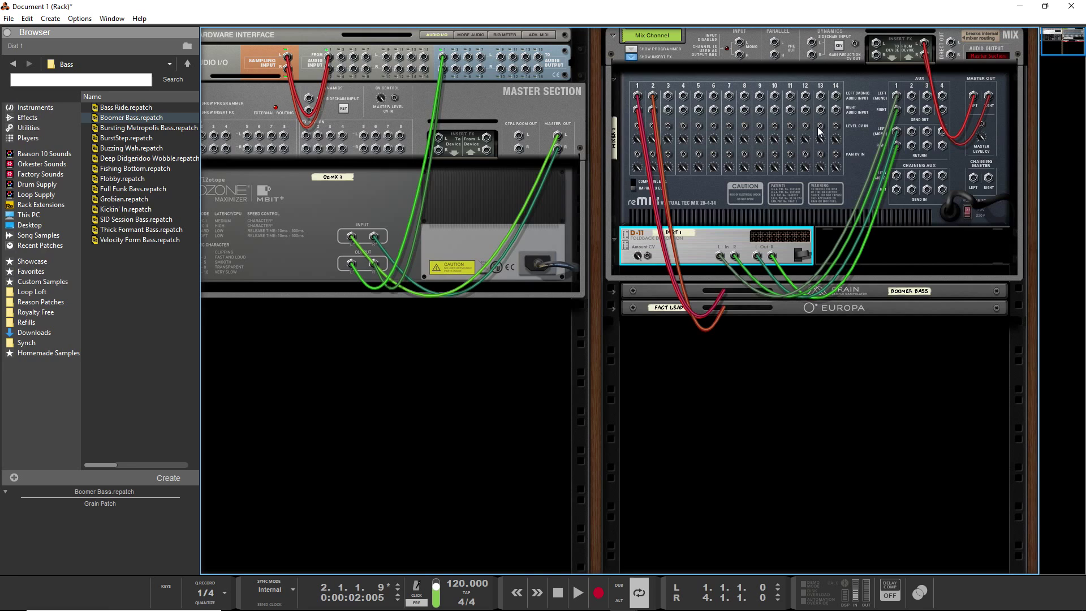
Step: Cable Master Out L/R into the D-11 and its outputs to the Insert FX return, then flip back
left_click_drag(898, 93, 953, 54)
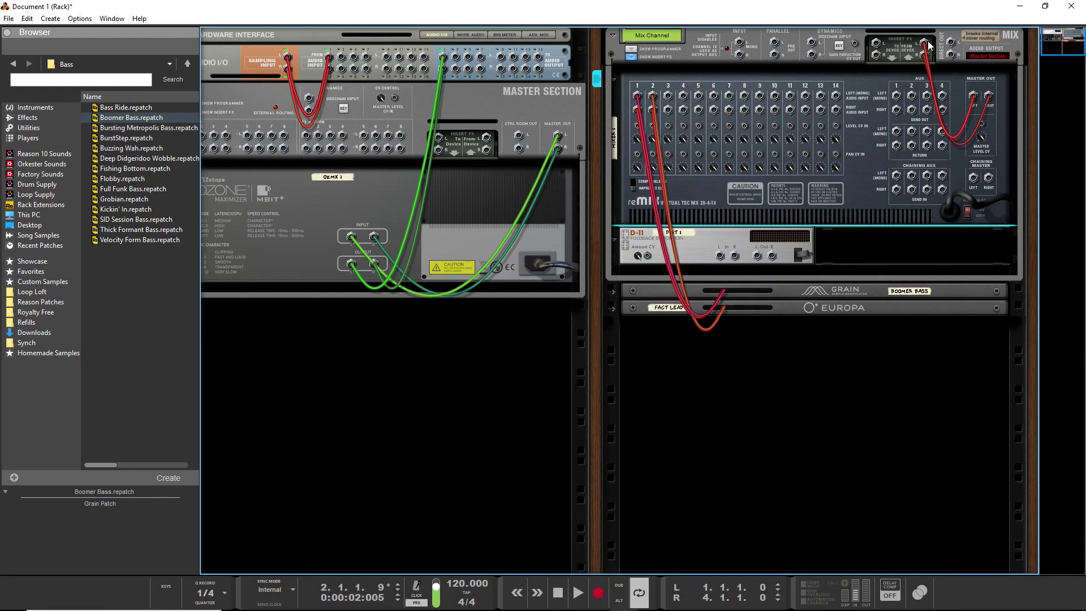
left_click_drag(974, 96, 758, 256)
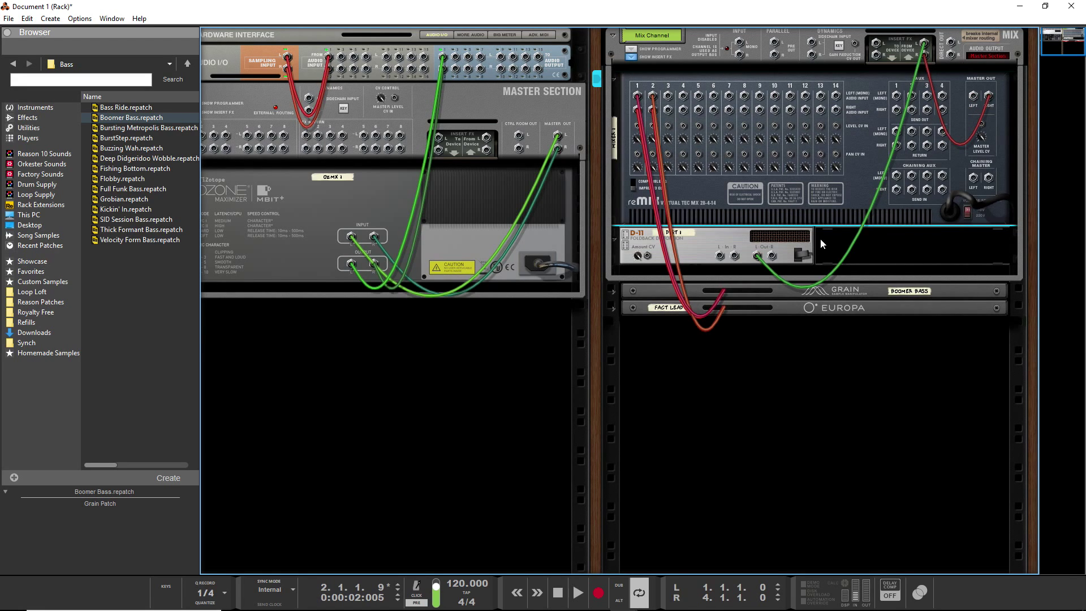
left_click_drag(988, 97, 771, 255)
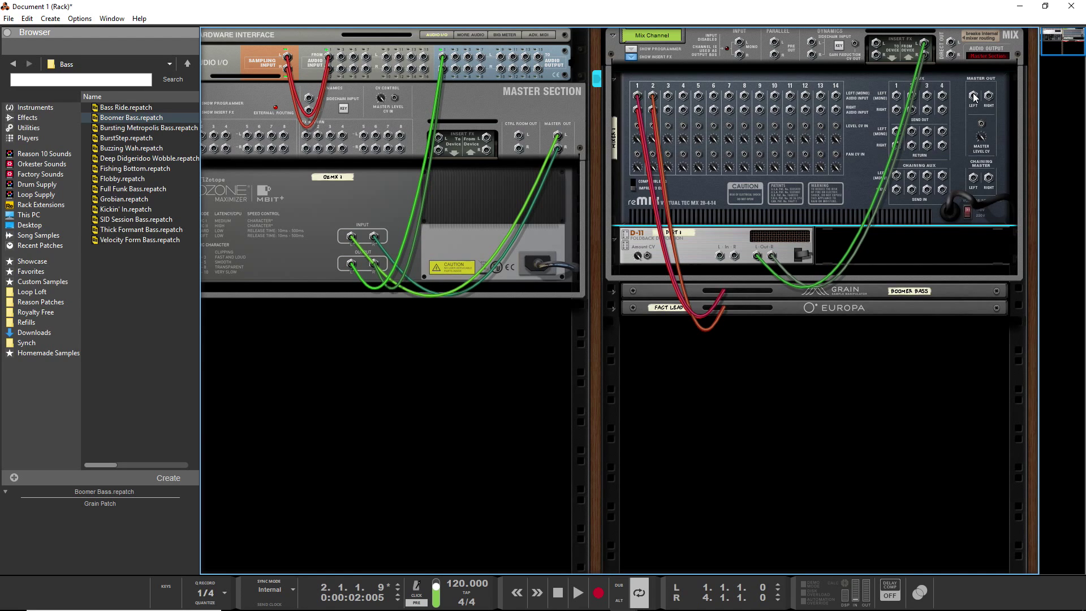
left_click_drag(973, 92, 721, 256)
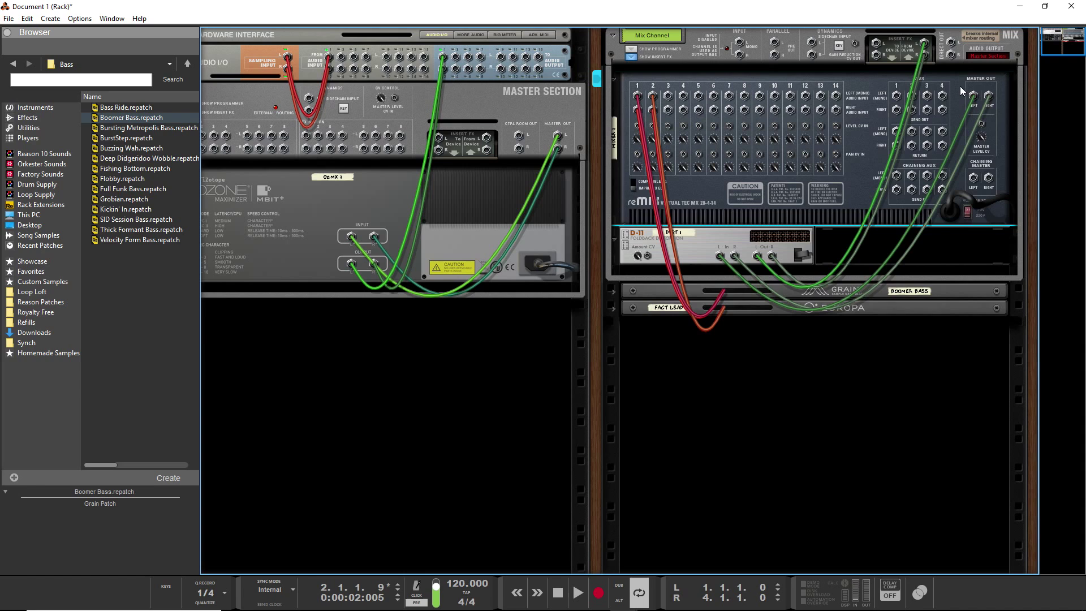
left_click(706, 240)
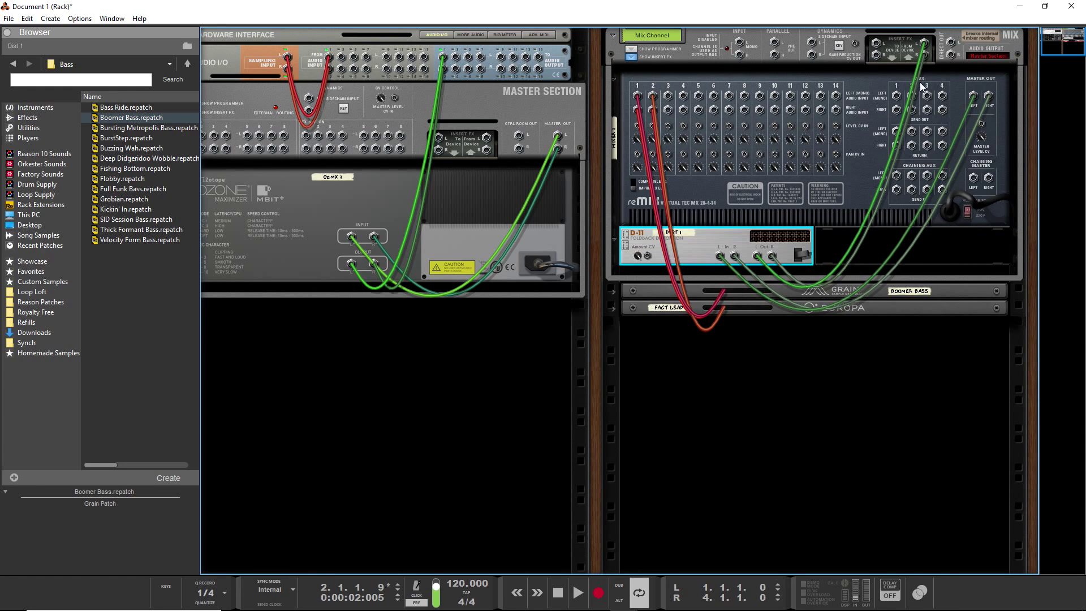
key("Tab")
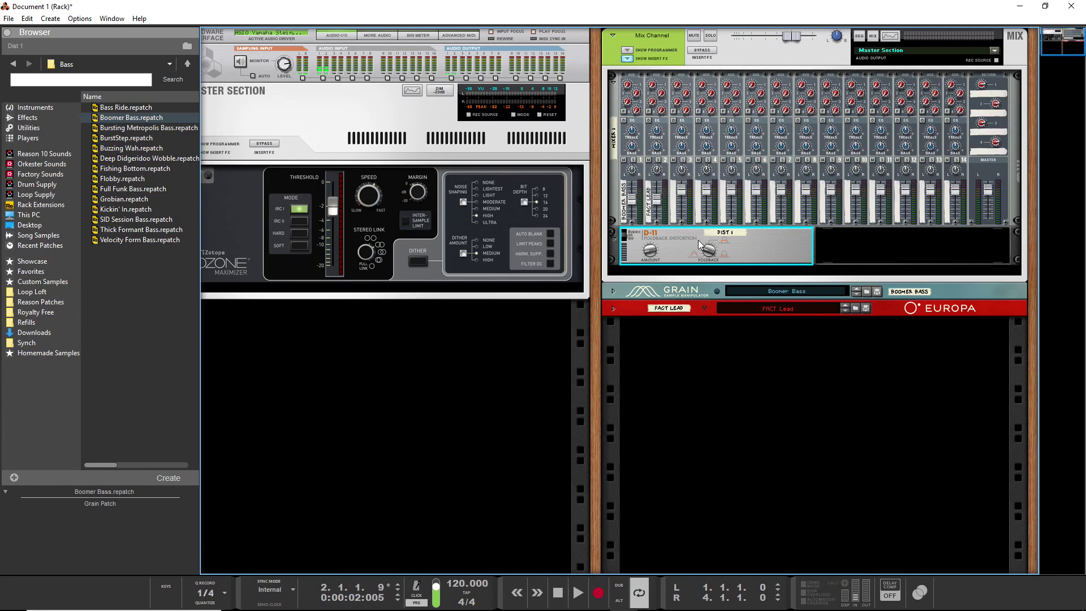
key("space")
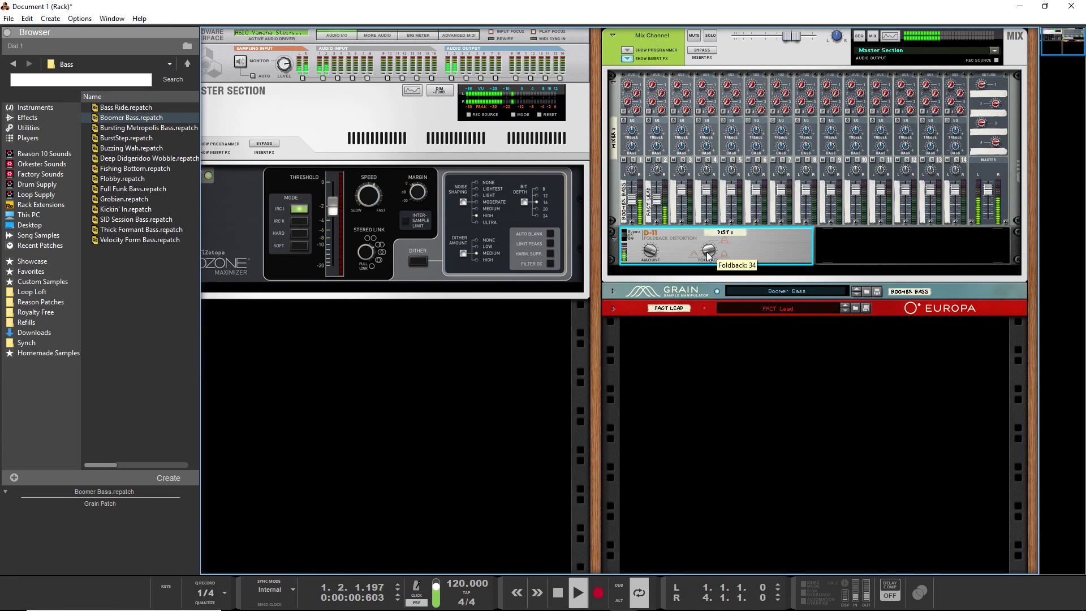
key("space")
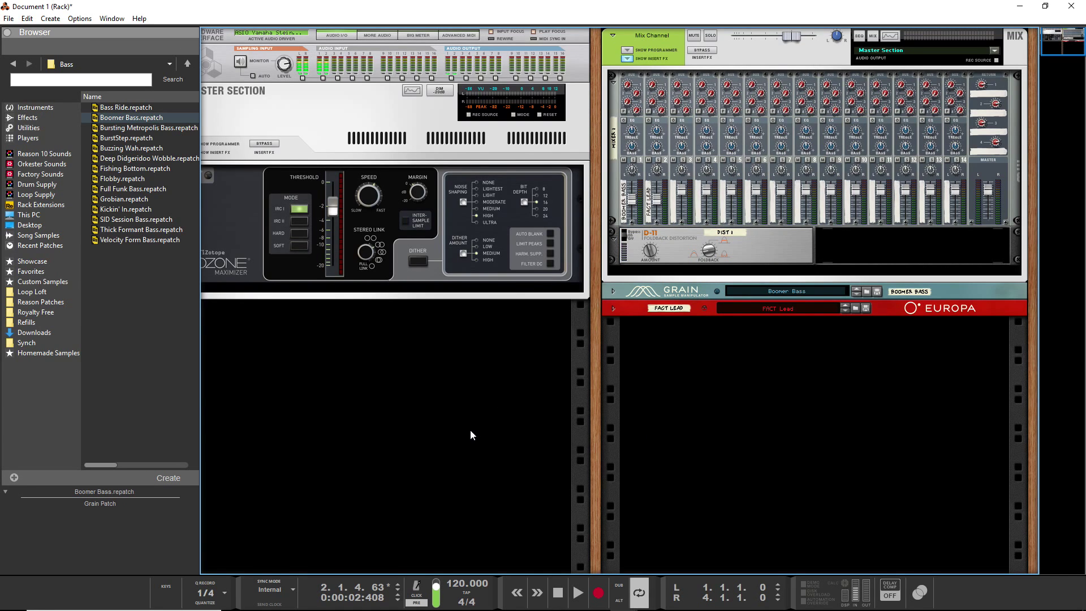
Step: Create a Mix Channel in the empty rack space, show its insert FX area, and open the mixer with F5
right_click(487, 433)
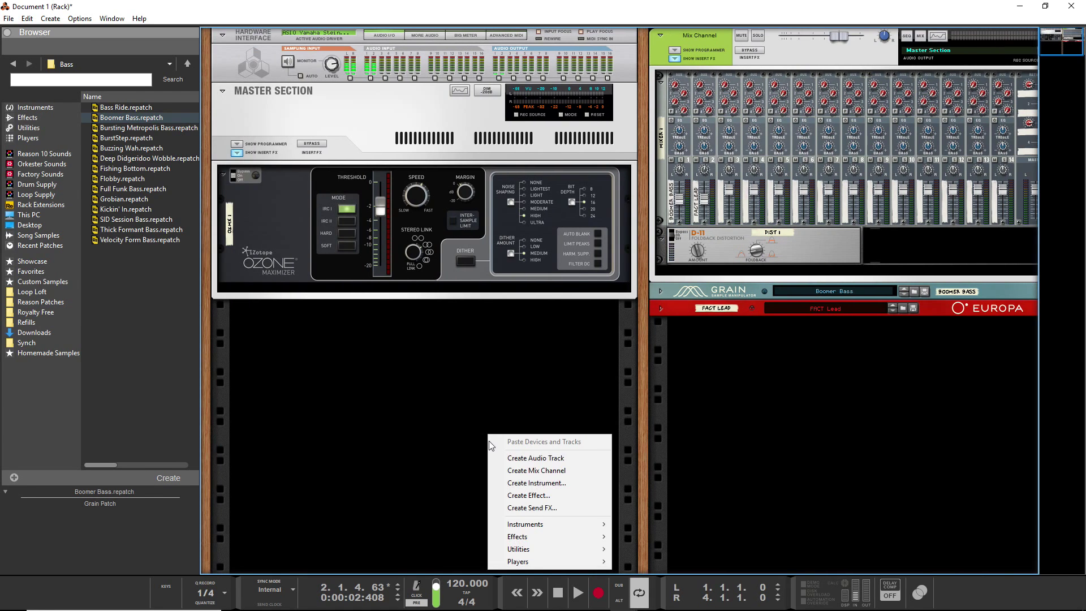
left_click(537, 507)
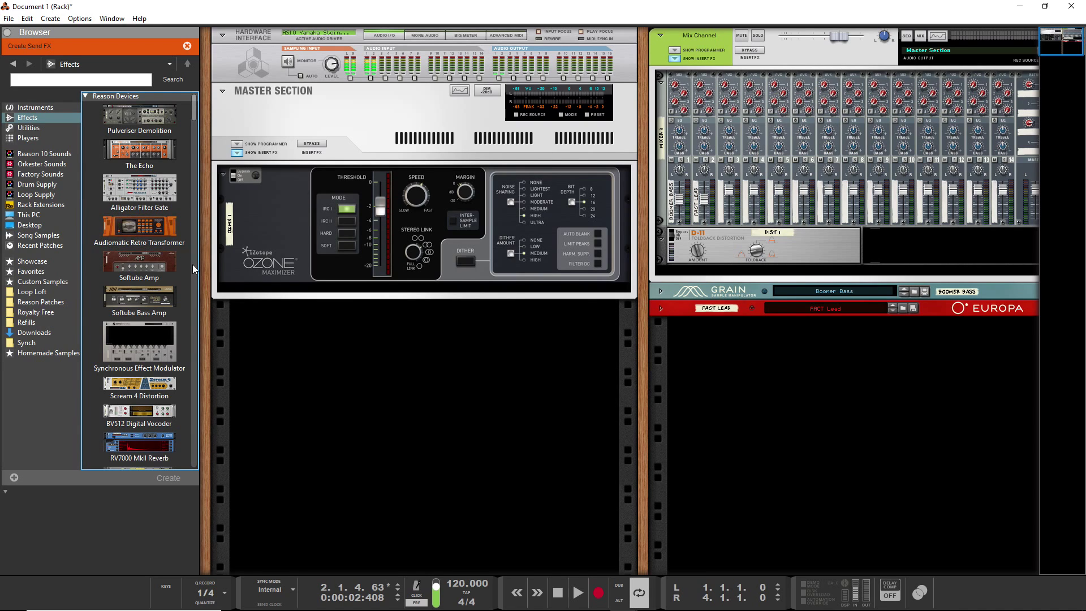
left_click_drag(157, 291, 334, 379)
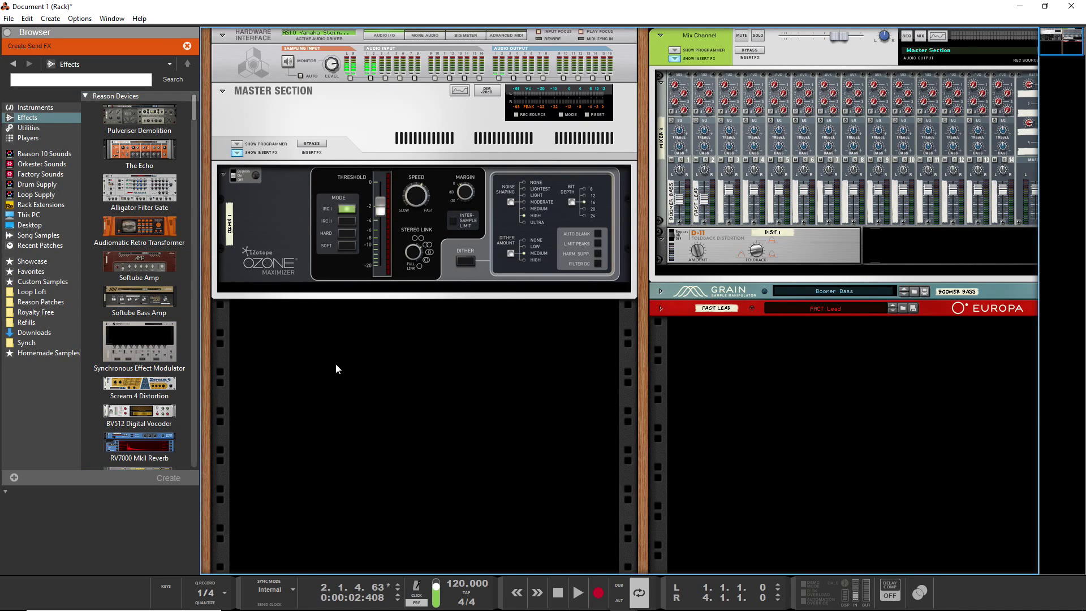
right_click(334, 367)
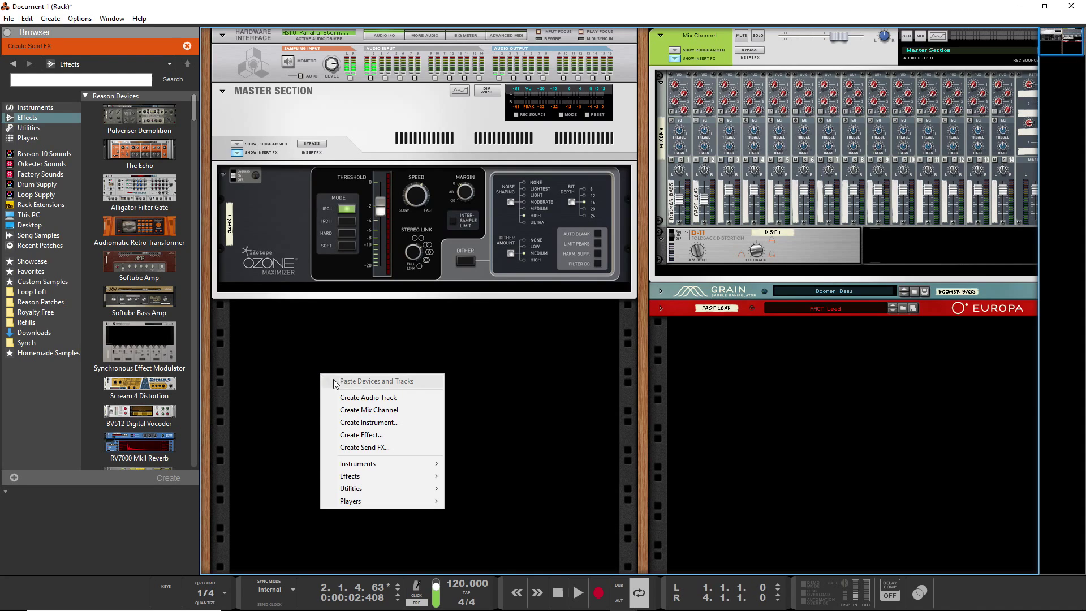
left_click(359, 410)
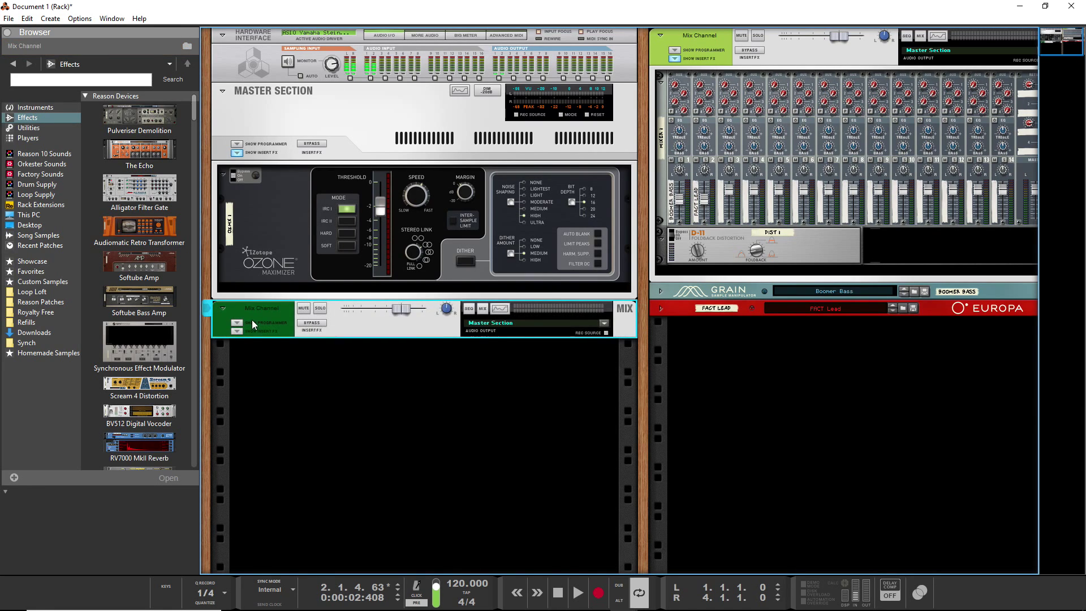
left_click(240, 332)
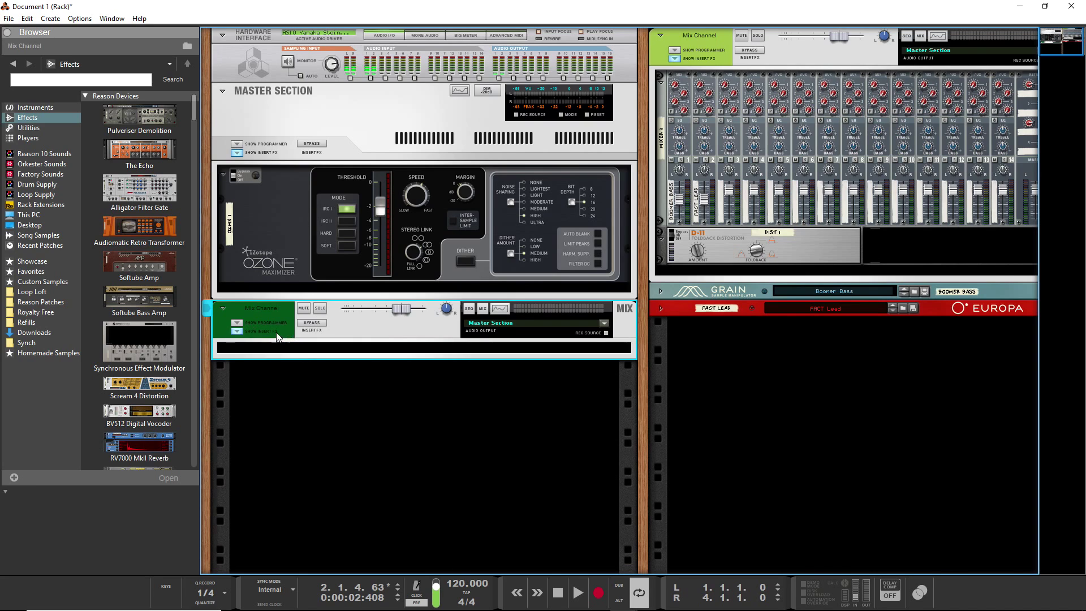
key("F5")
Step: Rename the two mixer channels to 'Instrument' and 'Delay Send'
double_click(933, 566)
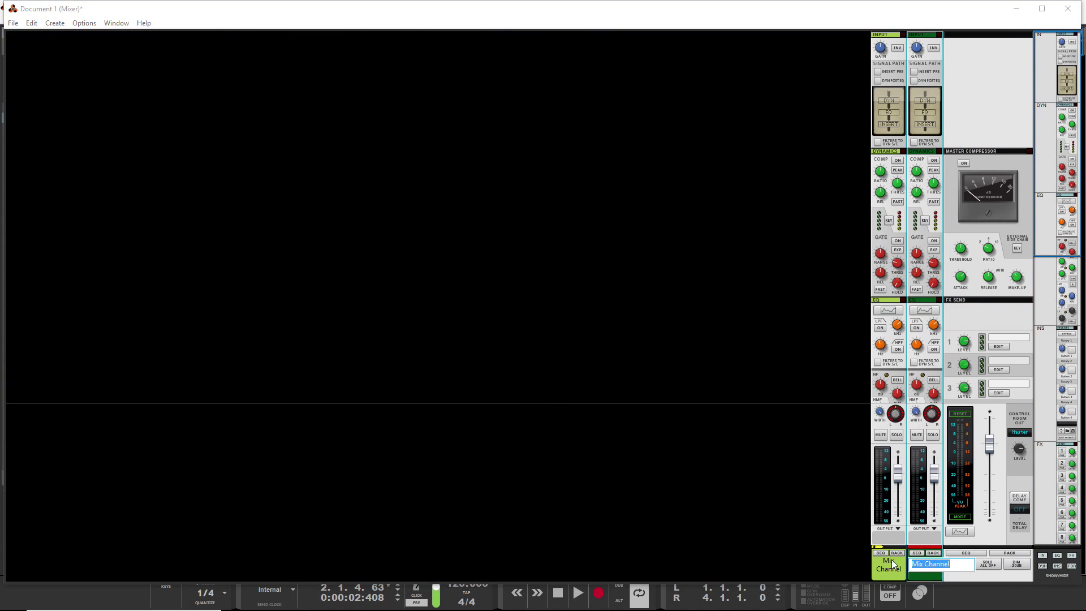
left_click(892, 564)
double_click(889, 563)
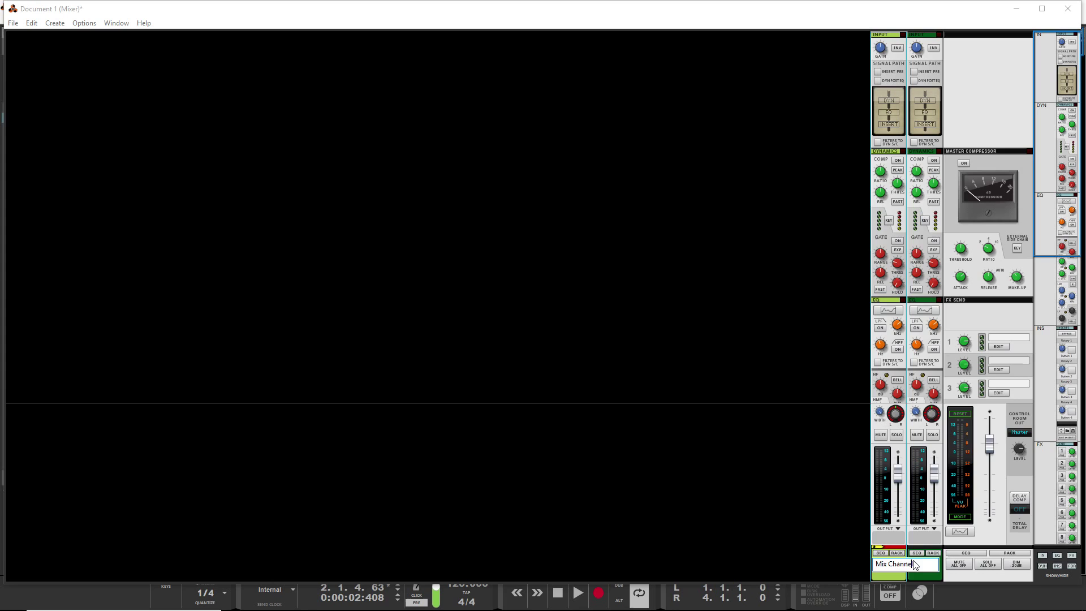
type("Instrument")
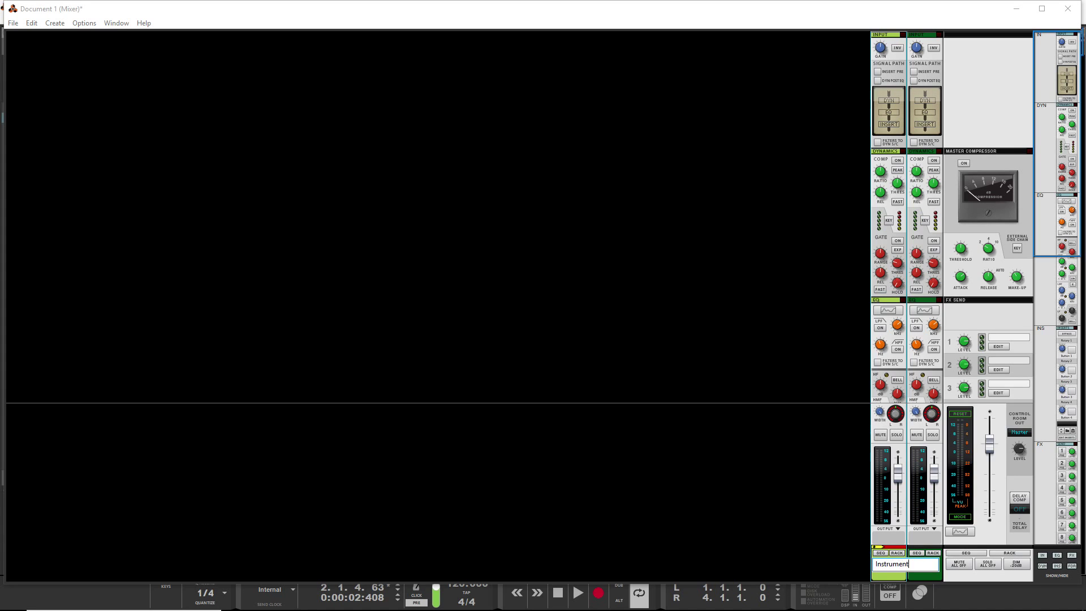
key("Return")
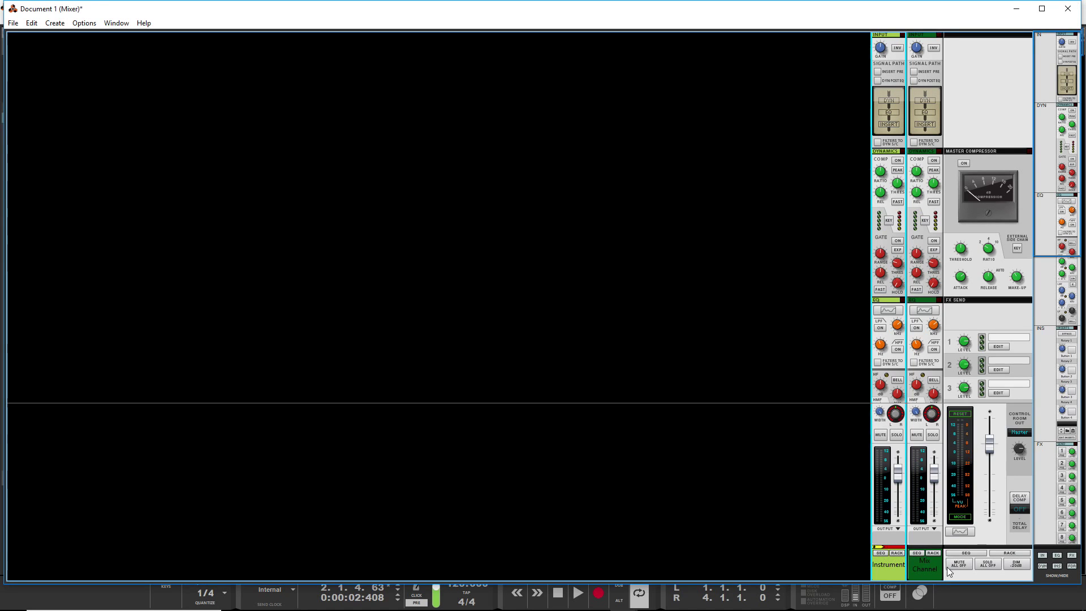
double_click(924, 565)
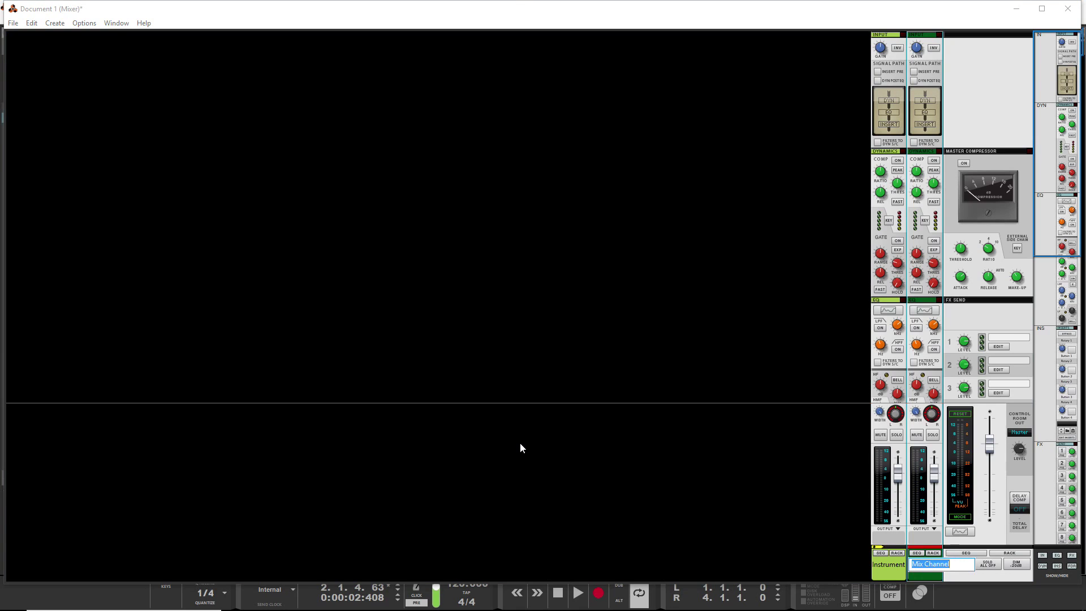
type("Delay Send")
key("Return")
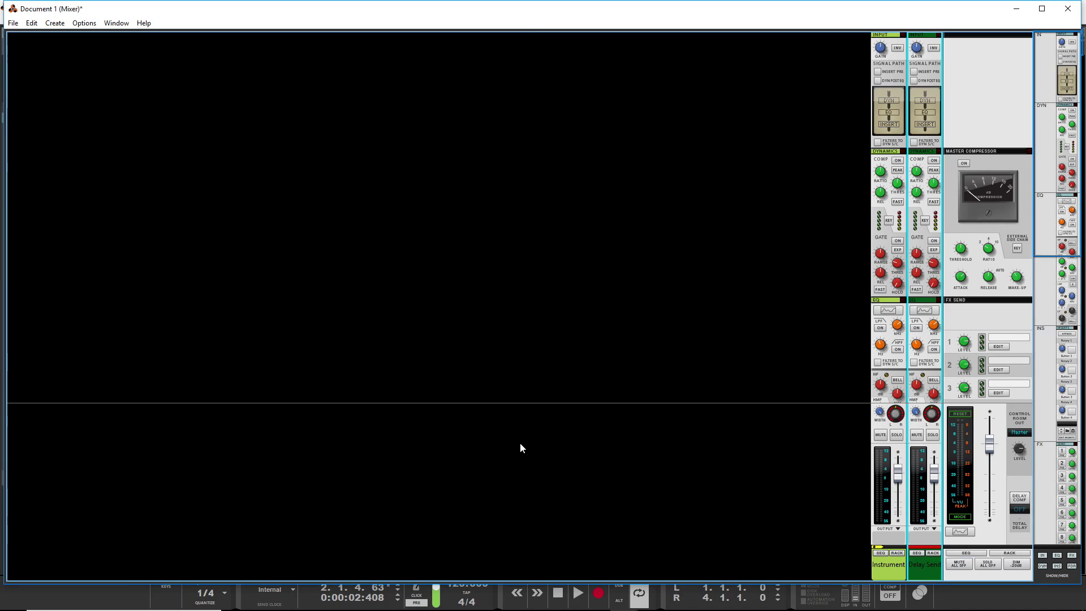
Step: Set the Delay Send channel colour to Pink
right_click(925, 562)
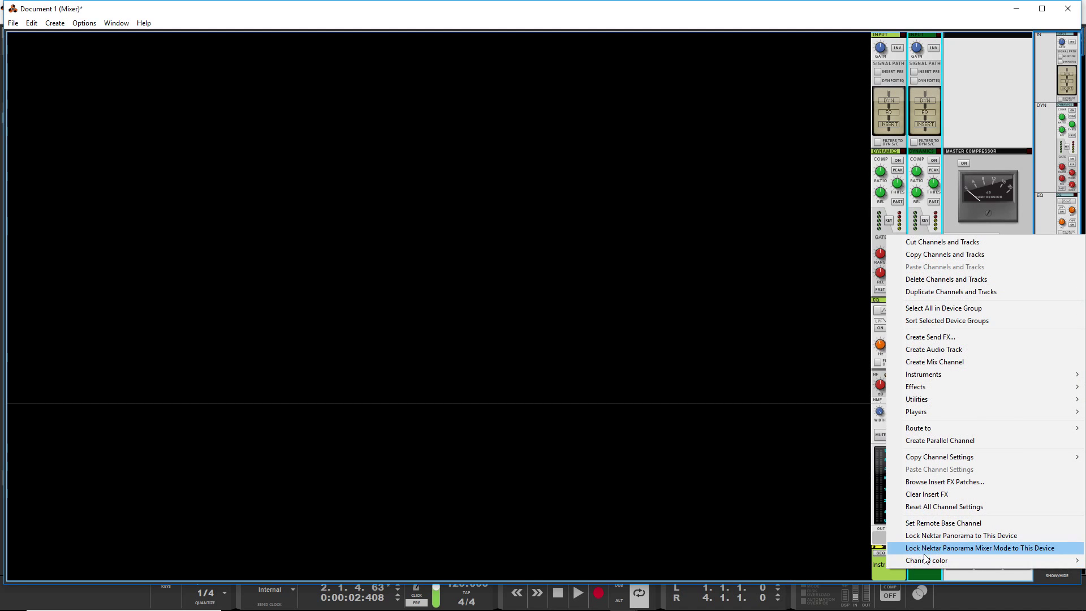
mouse_move(924, 557)
left_click(785, 490)
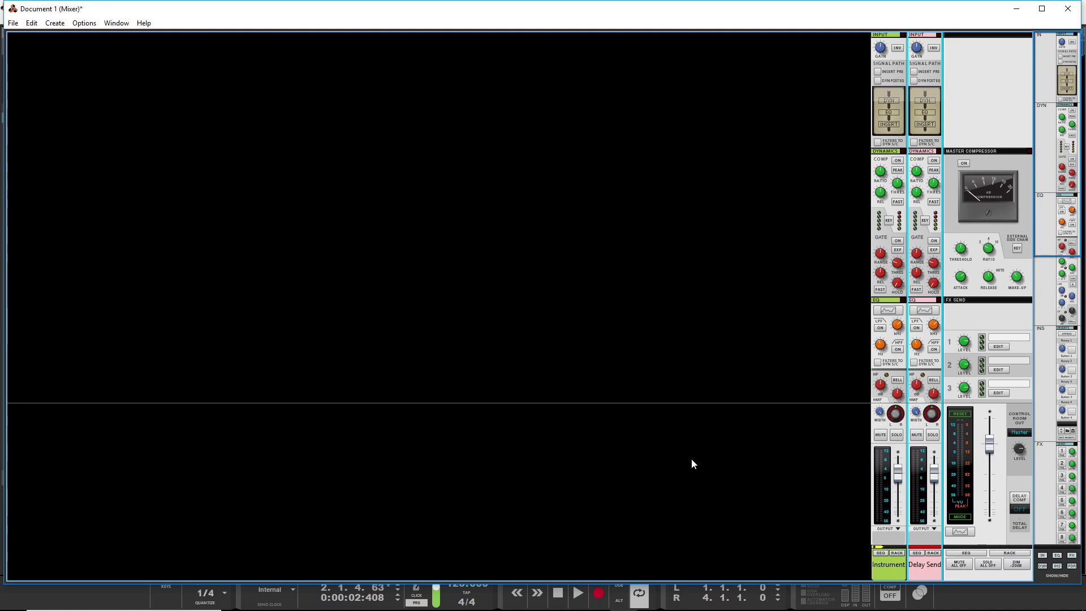
Step: In the rear rack view, cable Master FX Send 1 into Delay Send and its output to FX Return
key("F6")
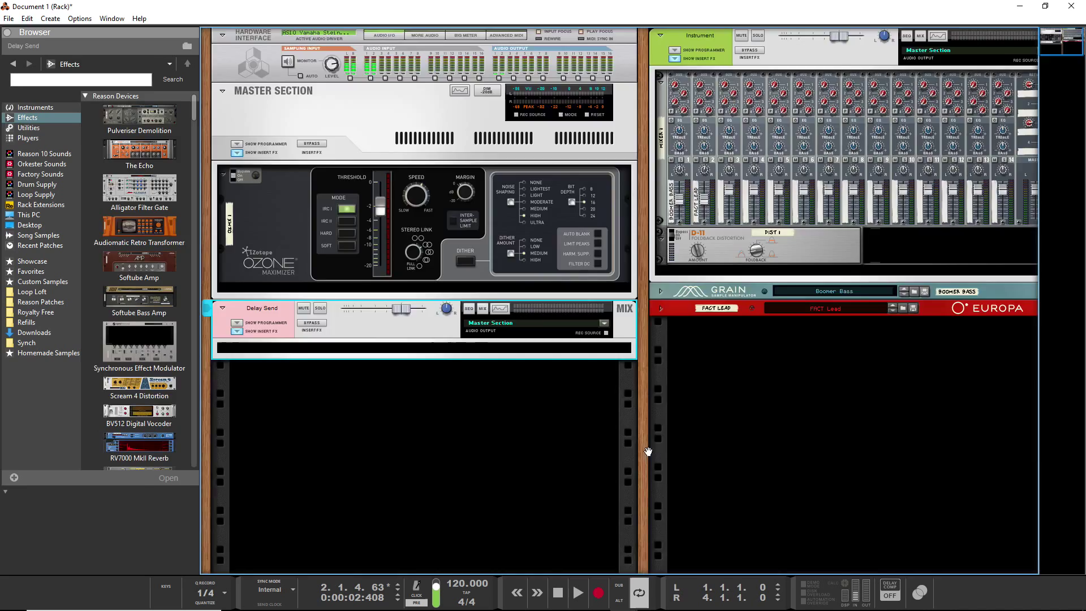
key("F7")
key("F6")
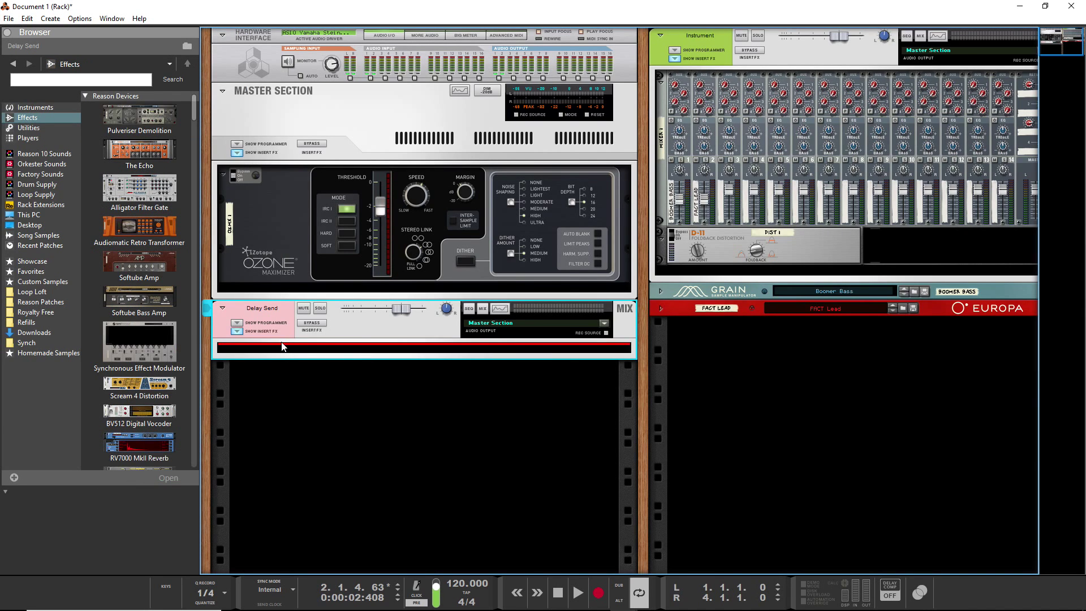
key("Tab")
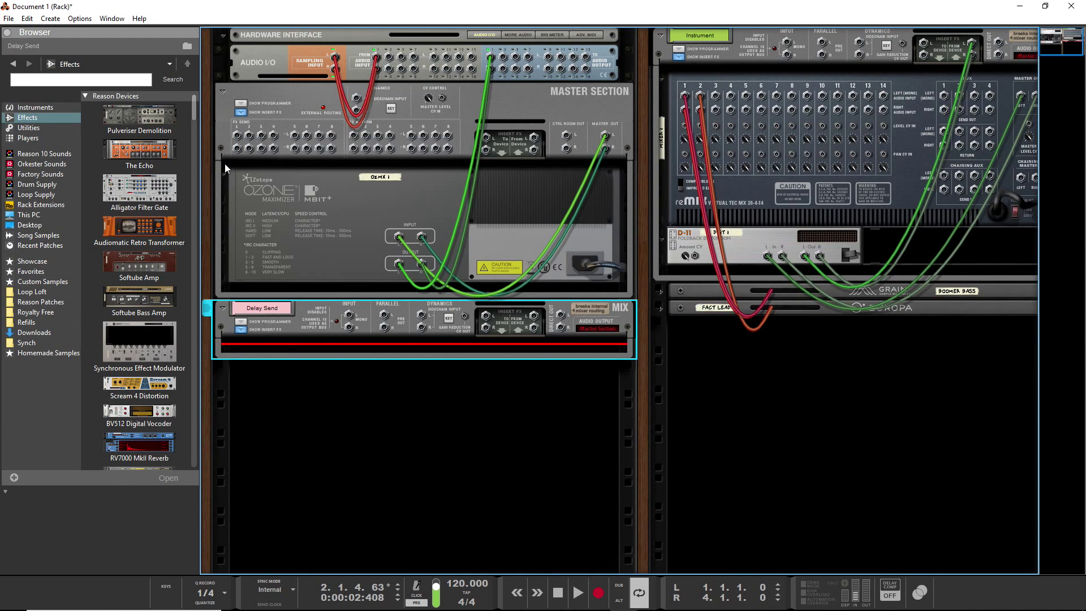
left_click(237, 139)
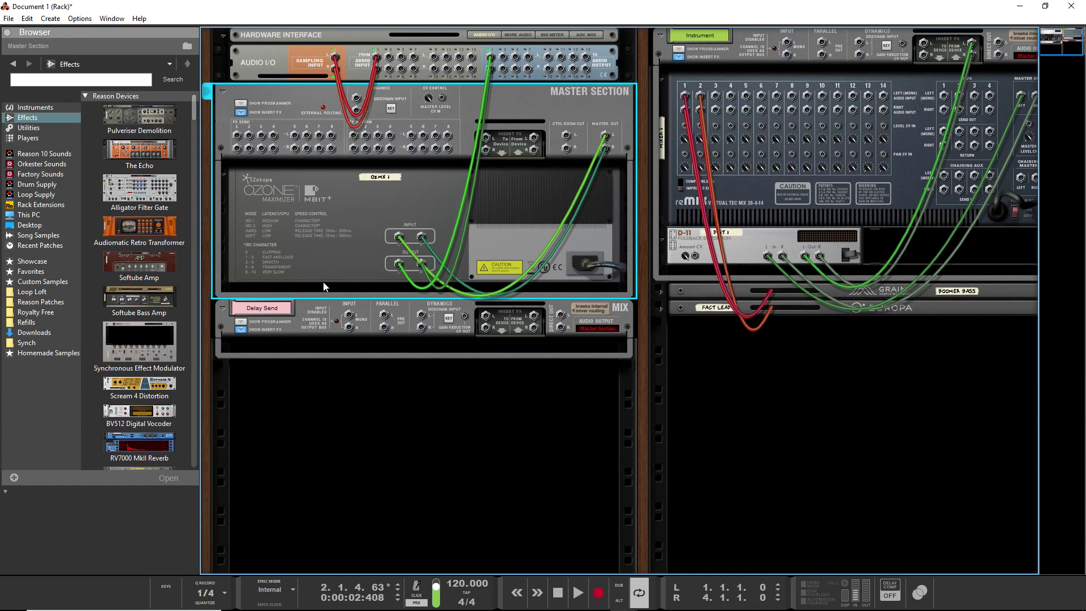
left_click_drag(236, 135, 349, 323)
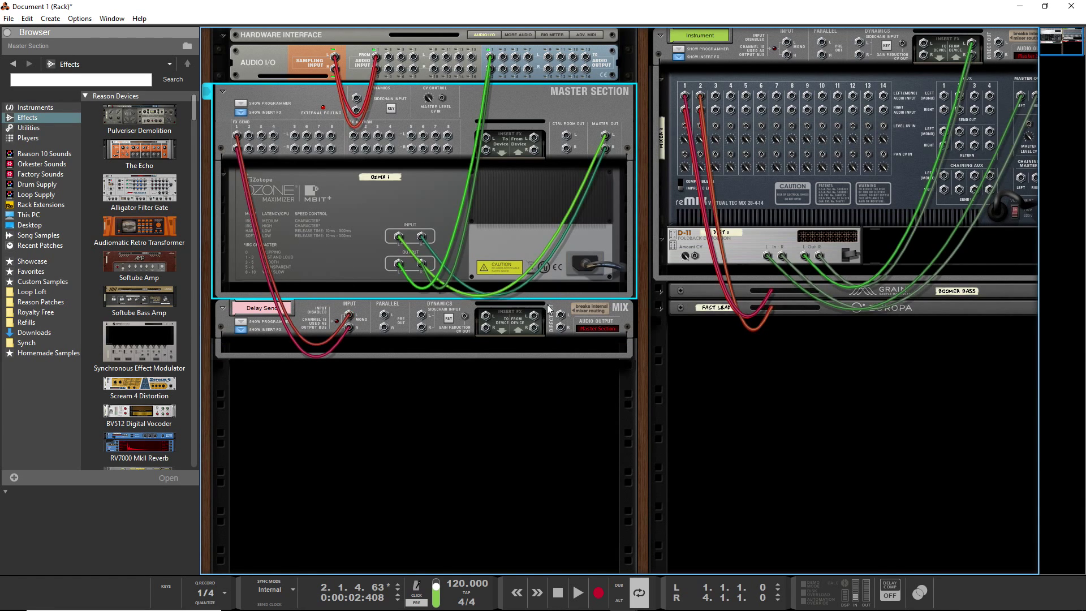
left_click_drag(561, 318, 354, 149)
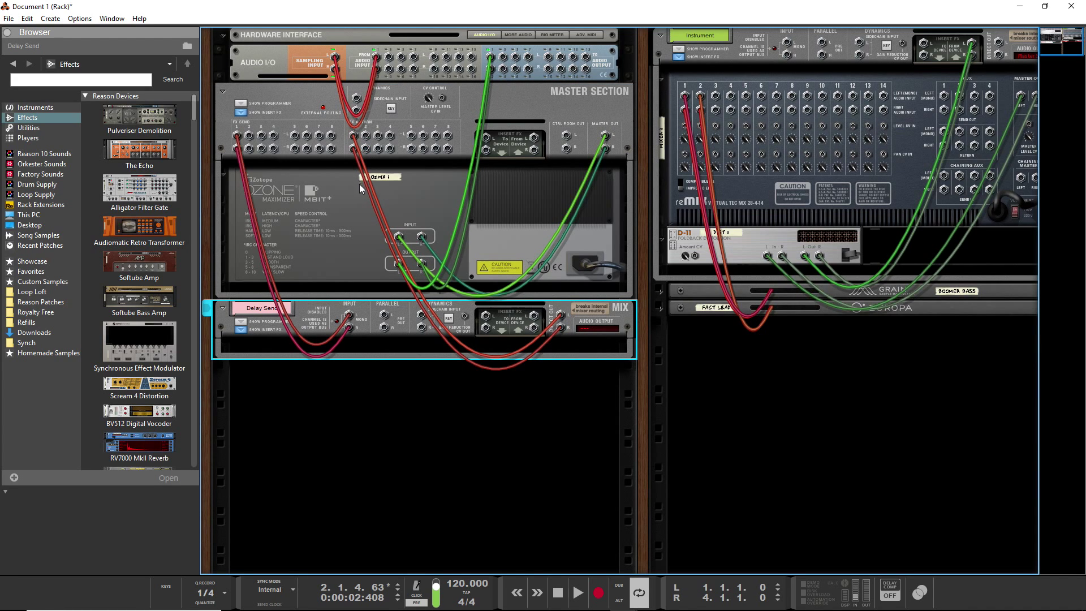
Step: Flip the rack front and drop a DDL-1 Digital Delay Line into Delay Send's insert area
key("Tab")
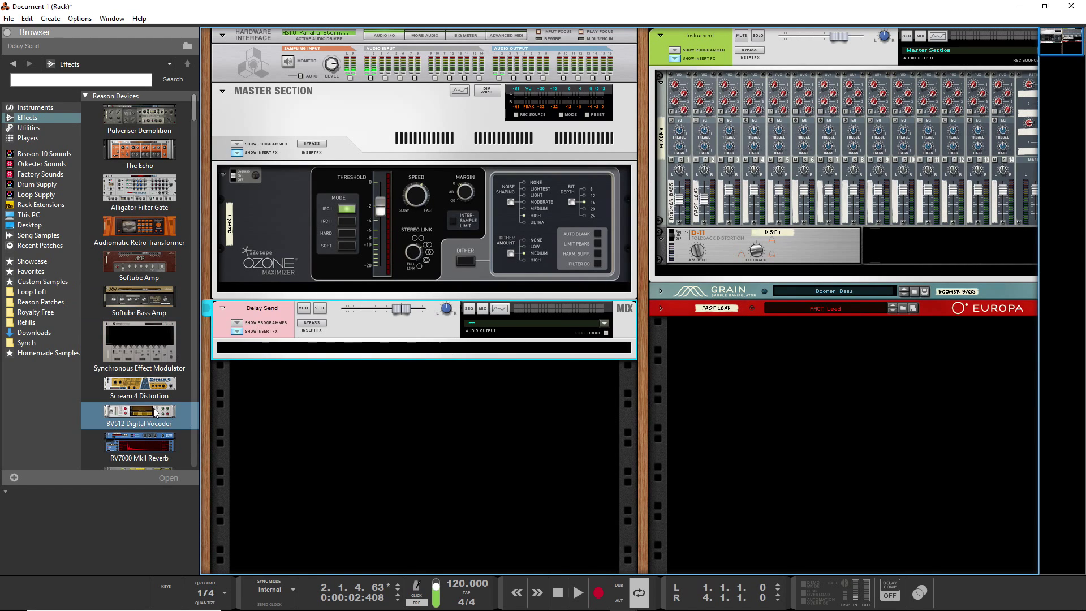
scroll(152, 416, "down", 3)
scroll(152, 416, "down", 4)
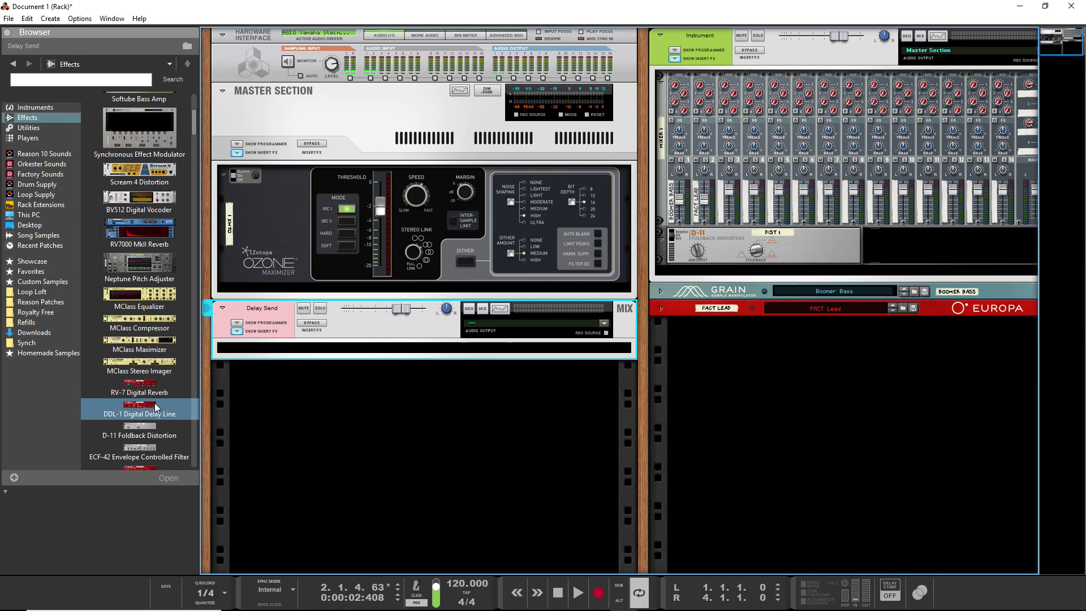
left_click_drag(150, 411, 281, 348)
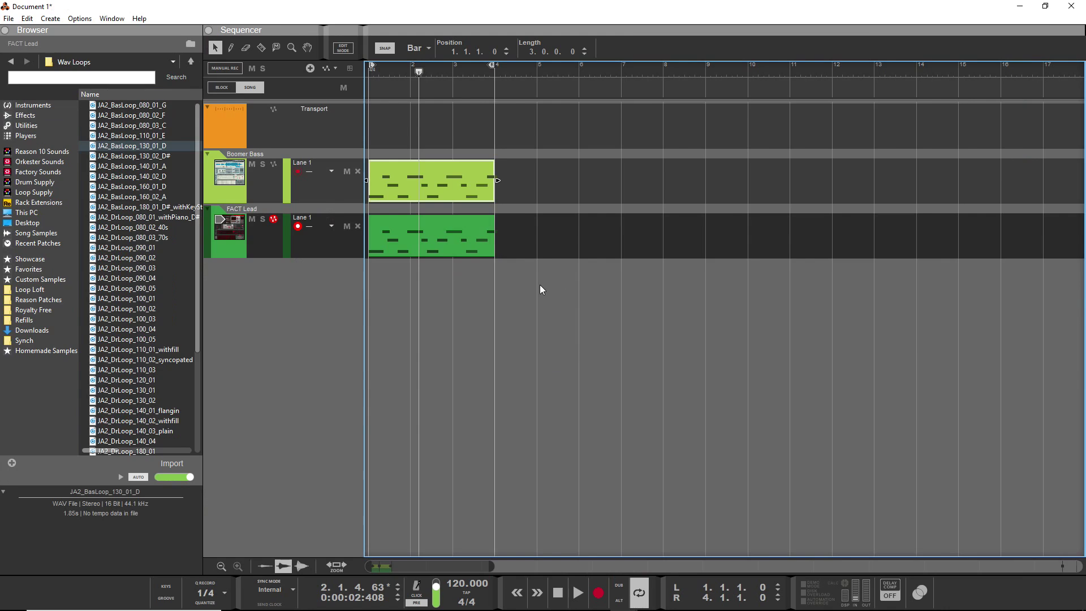
Step: In the mixer, turn on the Instrument channel's FX Send 1 and start playback
key("F5")
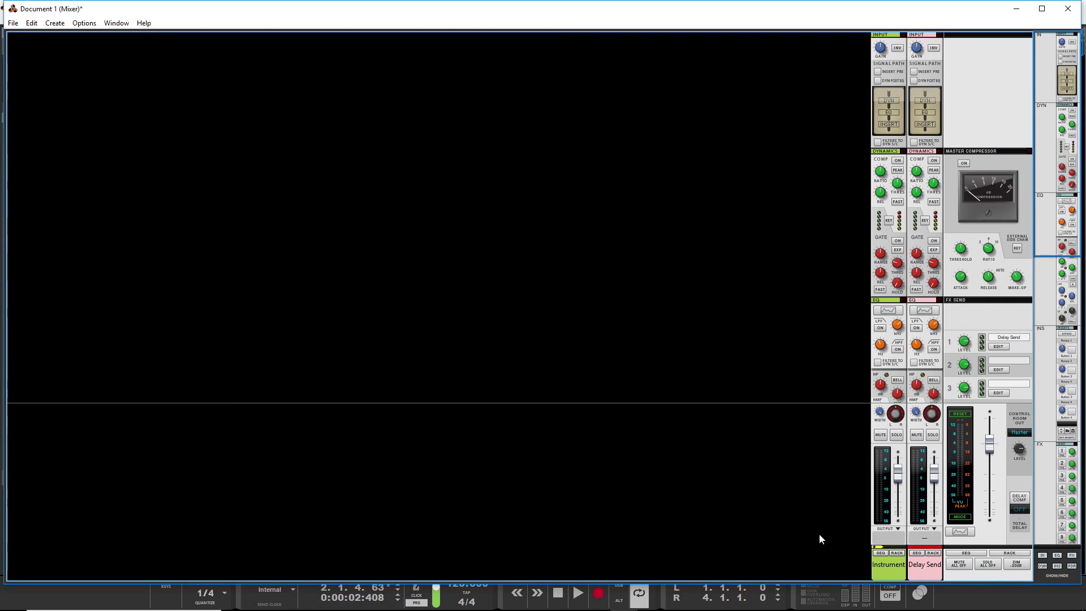
scroll(883, 360, "down", 6)
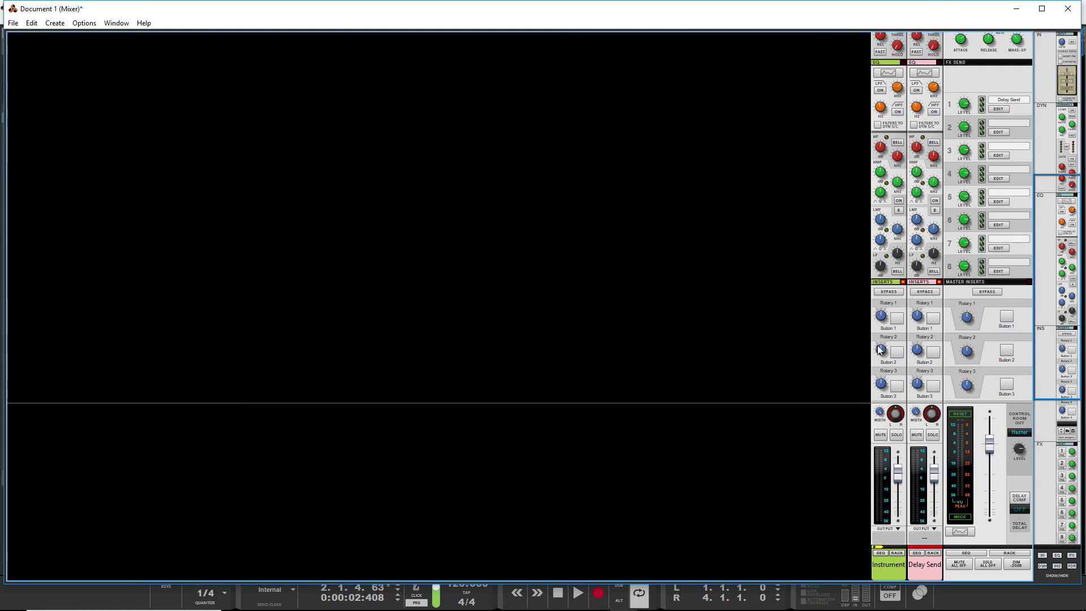
scroll(895, 335, "down", 2)
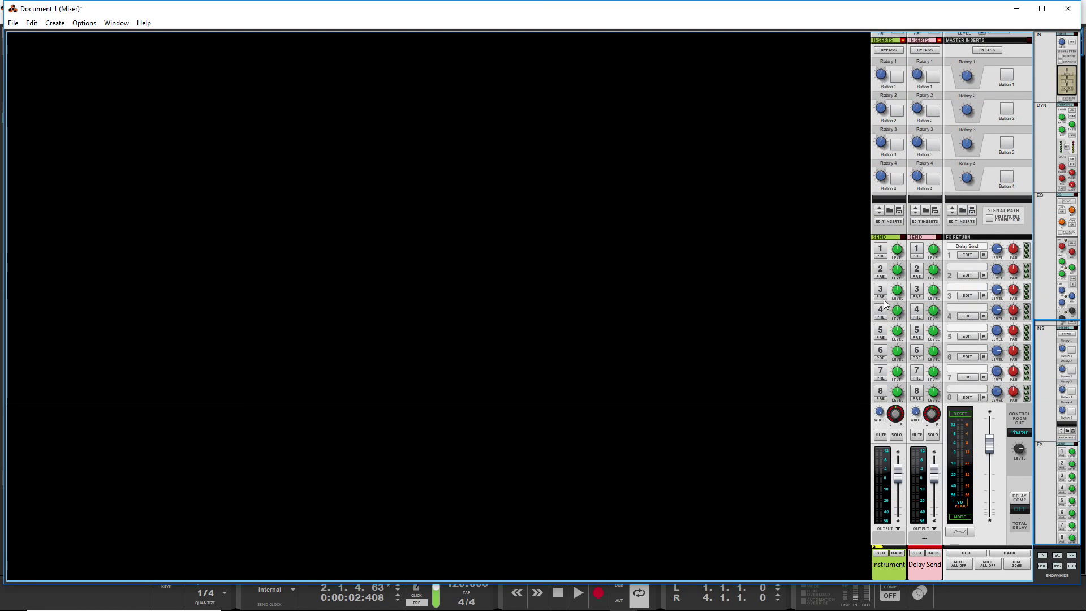
left_click(880, 250)
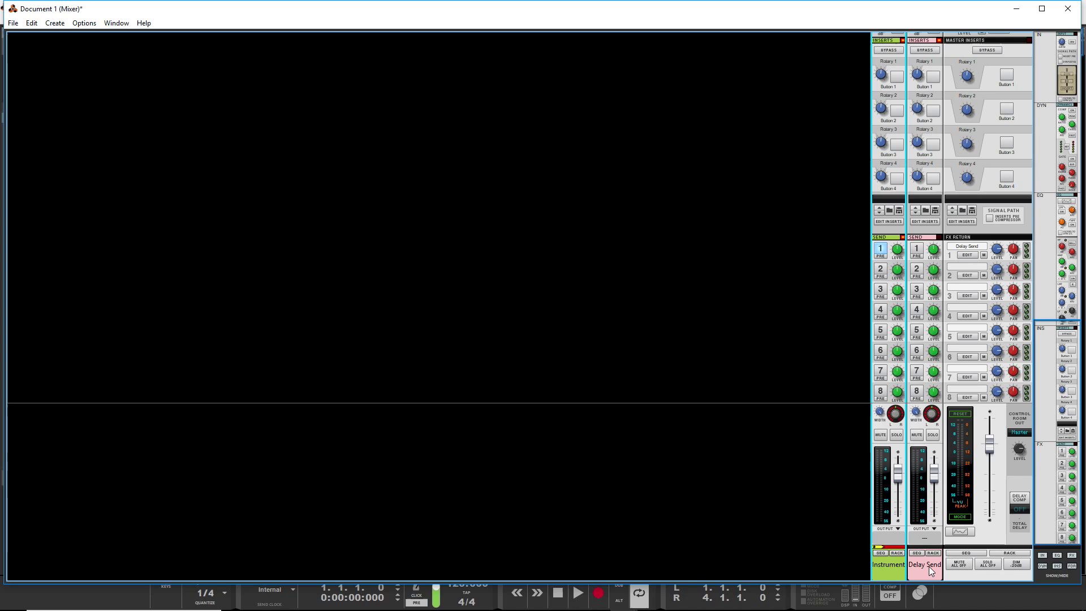
key("space")
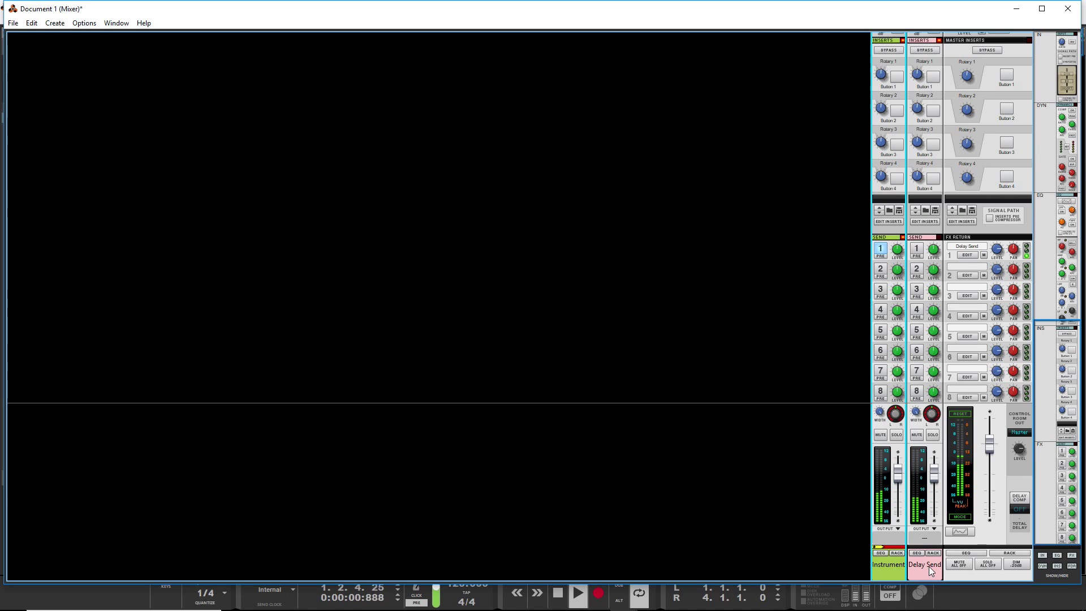
Step: Pan the Delay Send channel to 91 and set its fader to -10.32 dB
left_click(1010, 248)
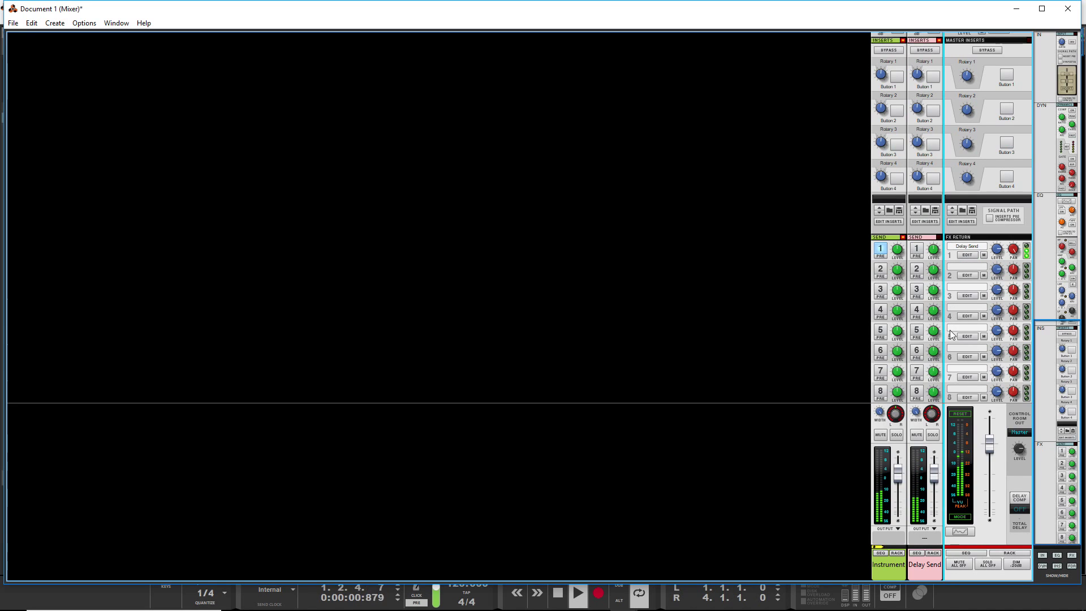
left_click(931, 413)
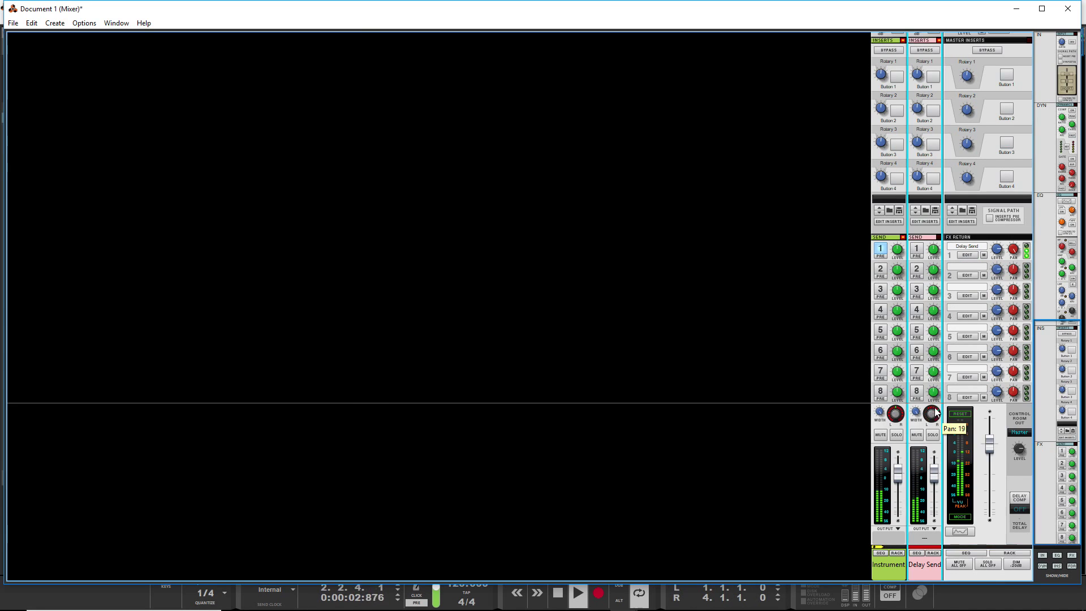
left_click_drag(937, 403, 939, 402)
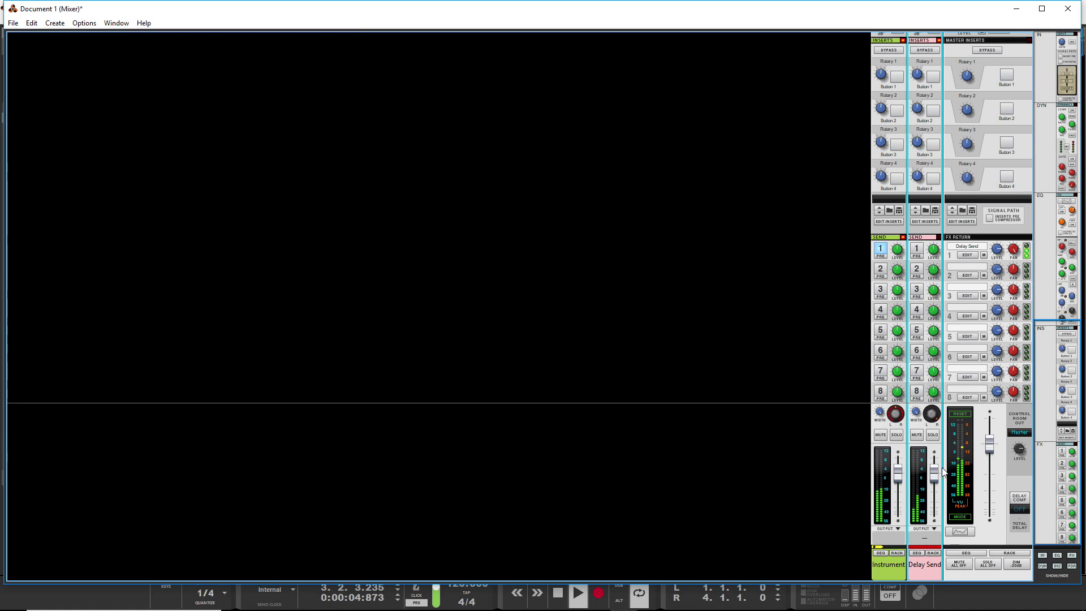
mouse_move(934, 474)
left_mouse_down()
mouse_move(937, 521)
mouse_move(932, 474)
left_mouse_up()
scroll(948, 442, "up", 2)
scroll(948, 443, "up", 4)
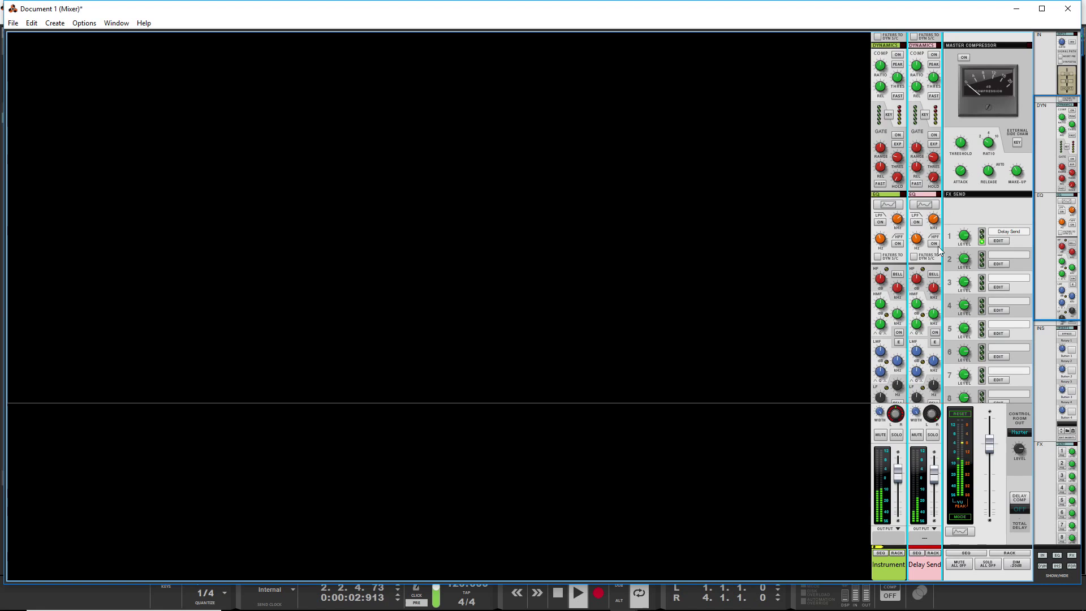
Step: Give Delay Send's Spectrum EQ a 416 Hz high-pass and a +20 dB boost at 8.14 kHz
left_click(924, 205)
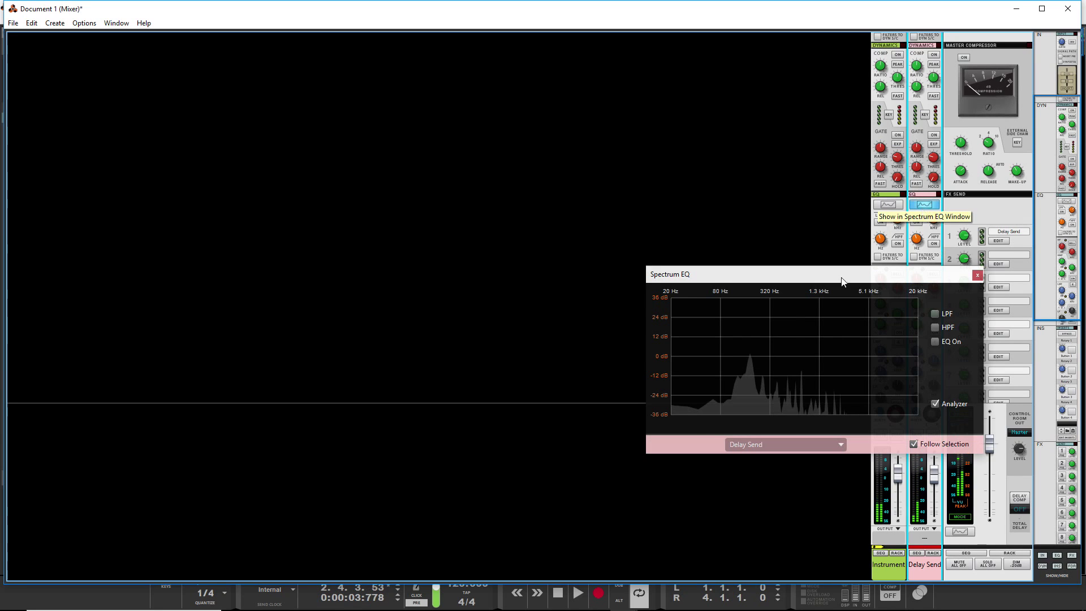
left_click(934, 327)
left_click_drag(757, 363, 785, 363)
left_click(934, 341)
left_click_drag(871, 357, 887, 330)
left_click(978, 275)
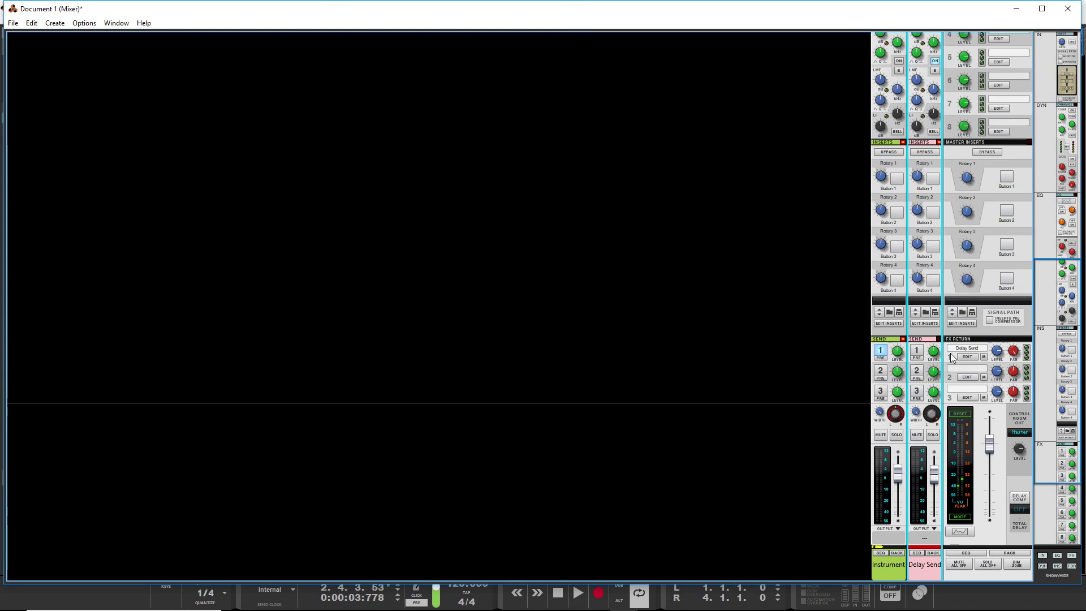
Step: Toggle the Instrument's FX Send 1 during playback, leave it off, stop, and switch to the rack
scroll(907, 347, "down", 5)
key("space")
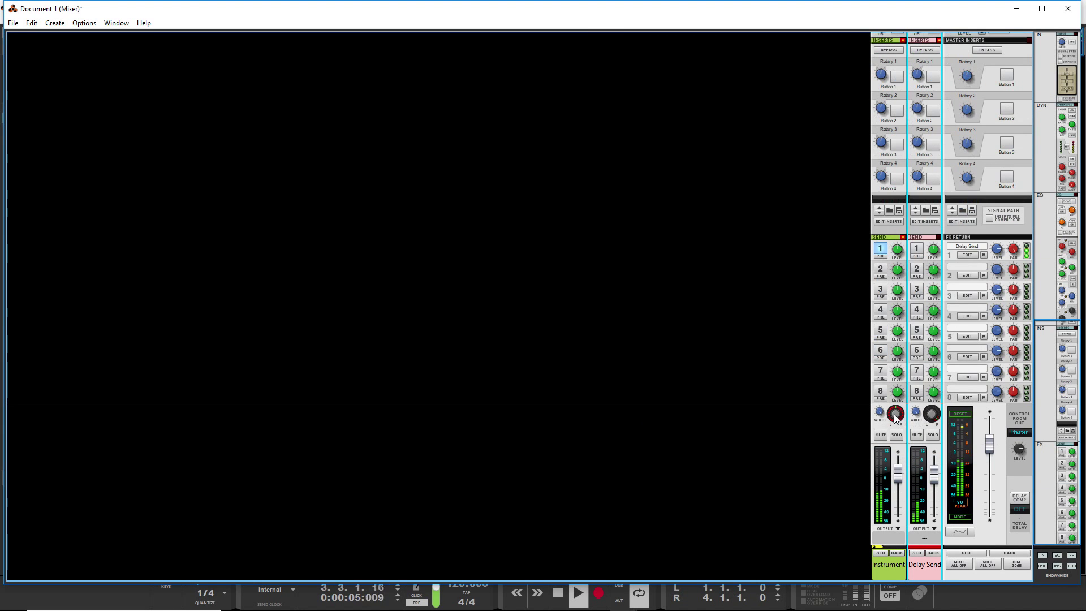
mouse_move(893, 420)
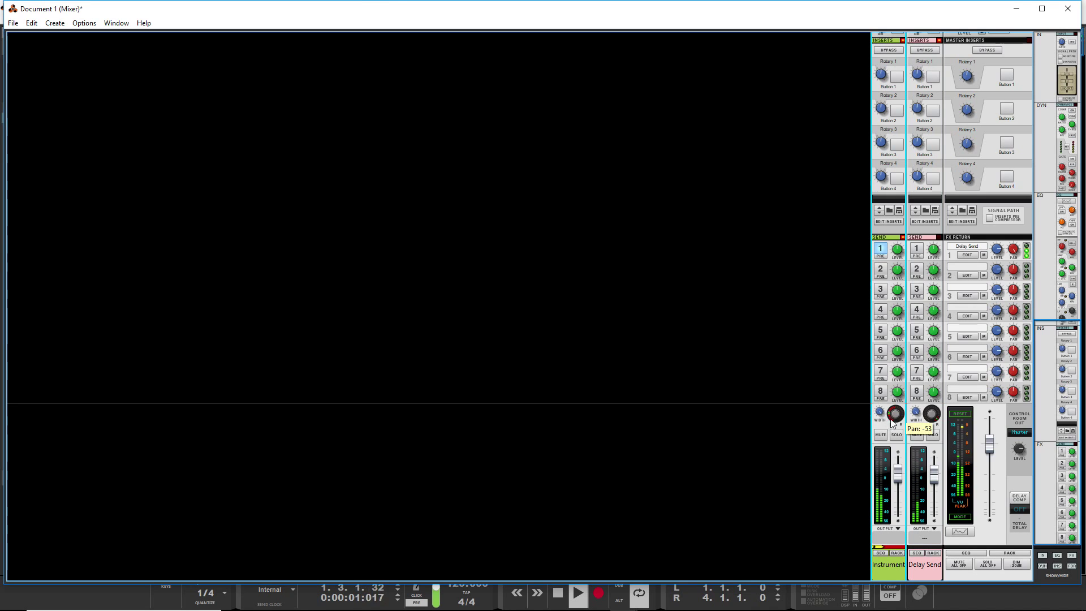
left_click(880, 250)
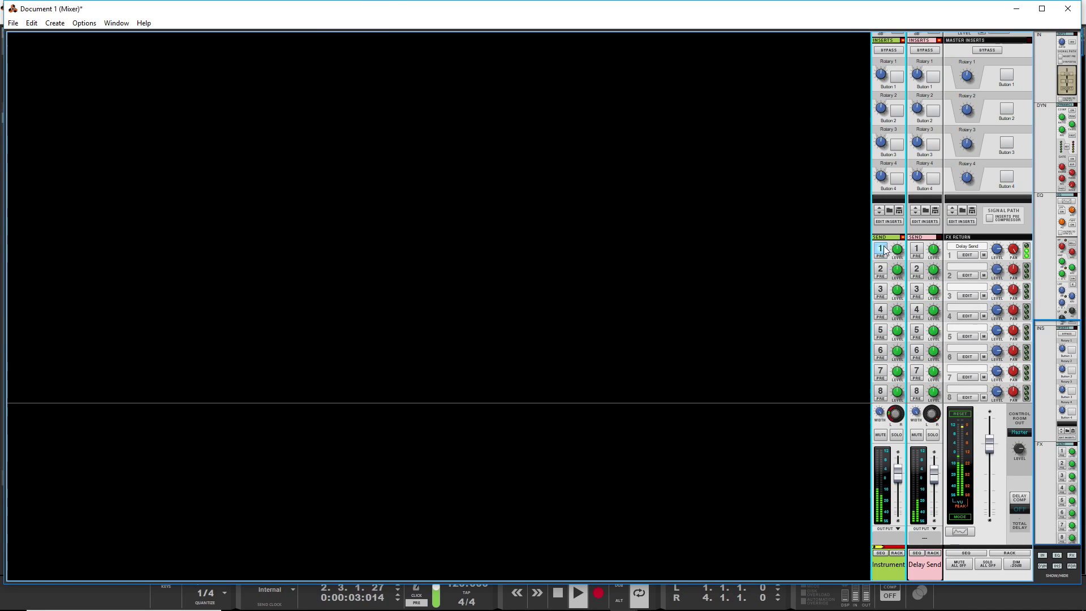
left_click(880, 250)
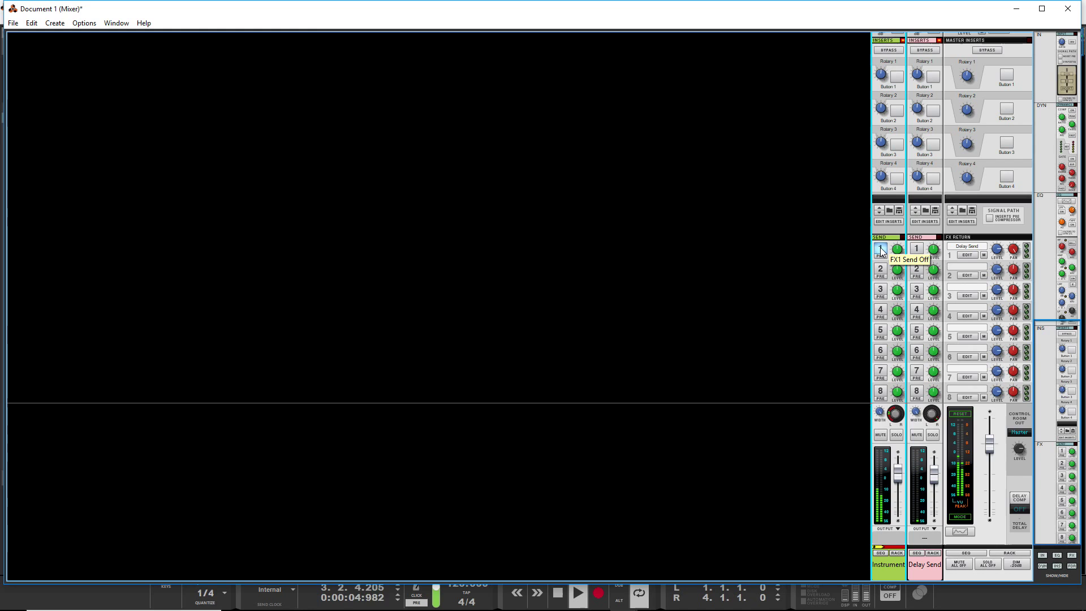
key("space")
left_click(880, 250)
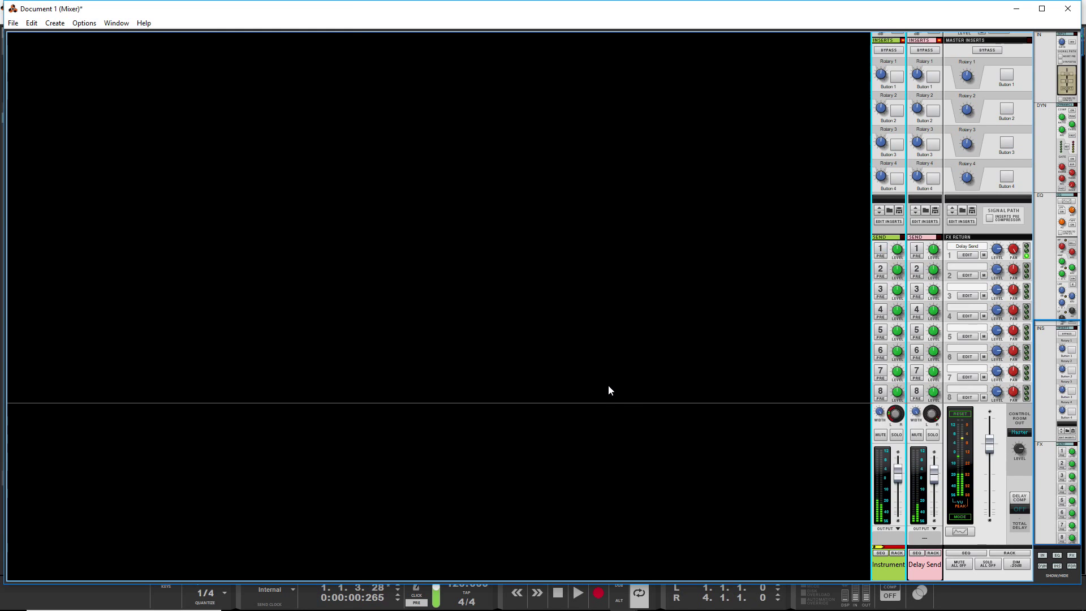
key("alt+Tab")
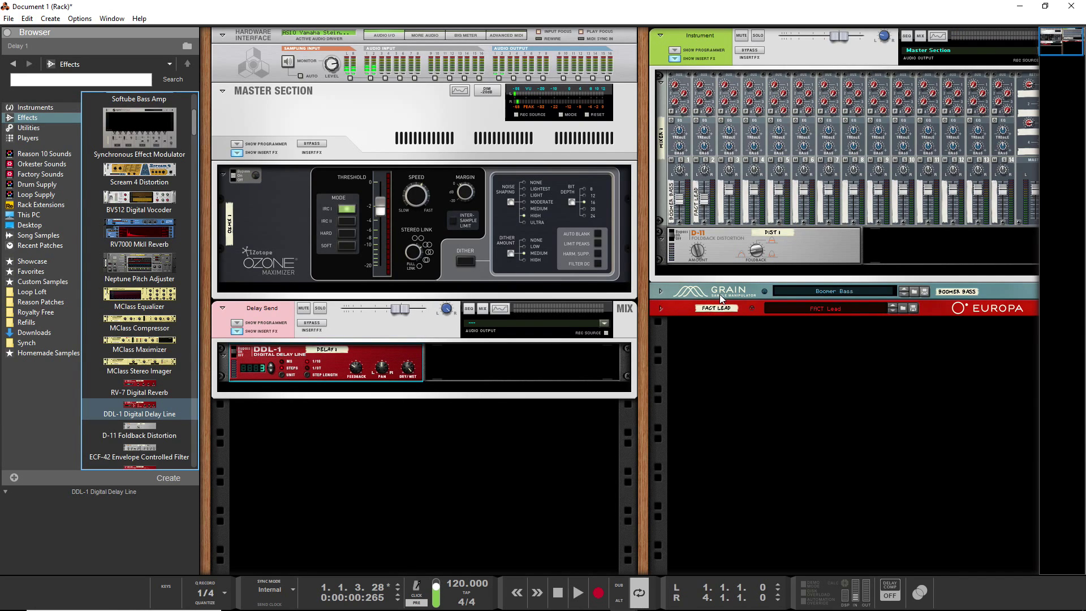
Step: Move Grain and then the FACT Lead Europa into the Instrument combinator beneath the D-11
left_click(690, 289)
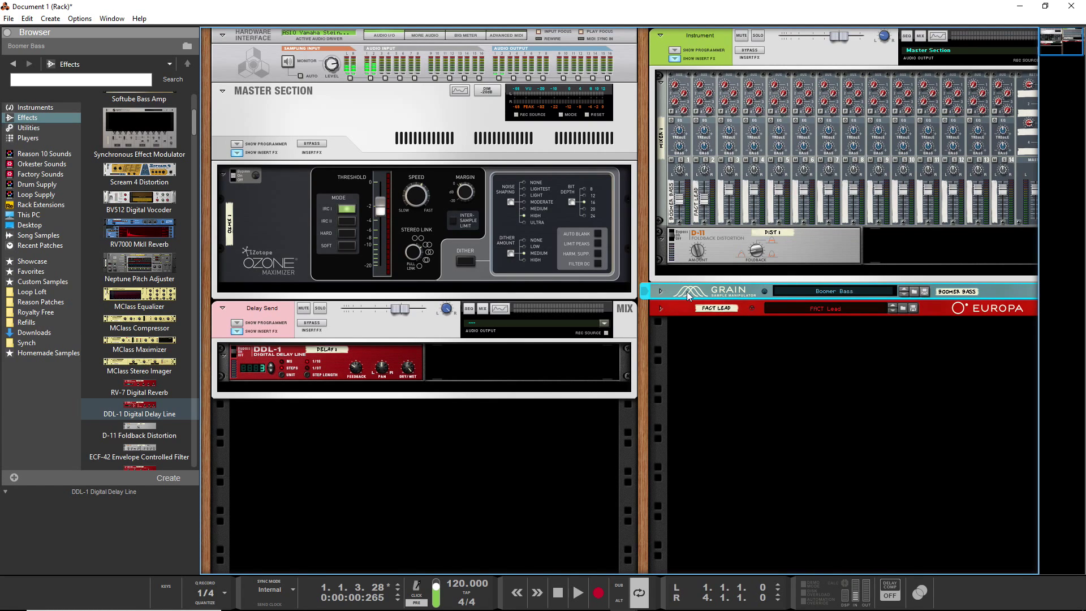
left_click_drag(689, 296, 704, 276)
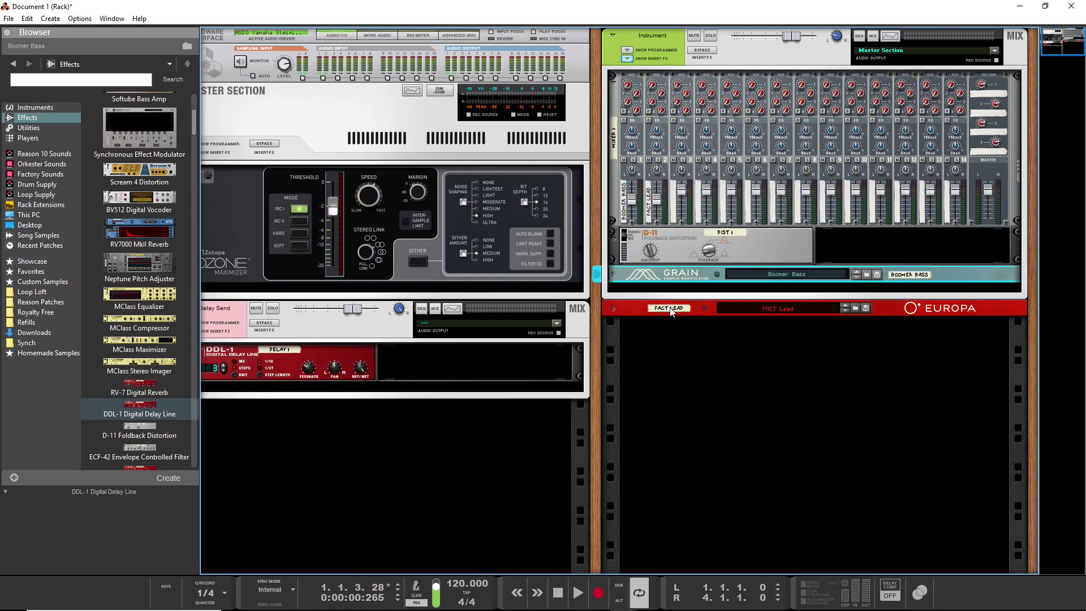
left_click_drag(671, 312, 650, 301)
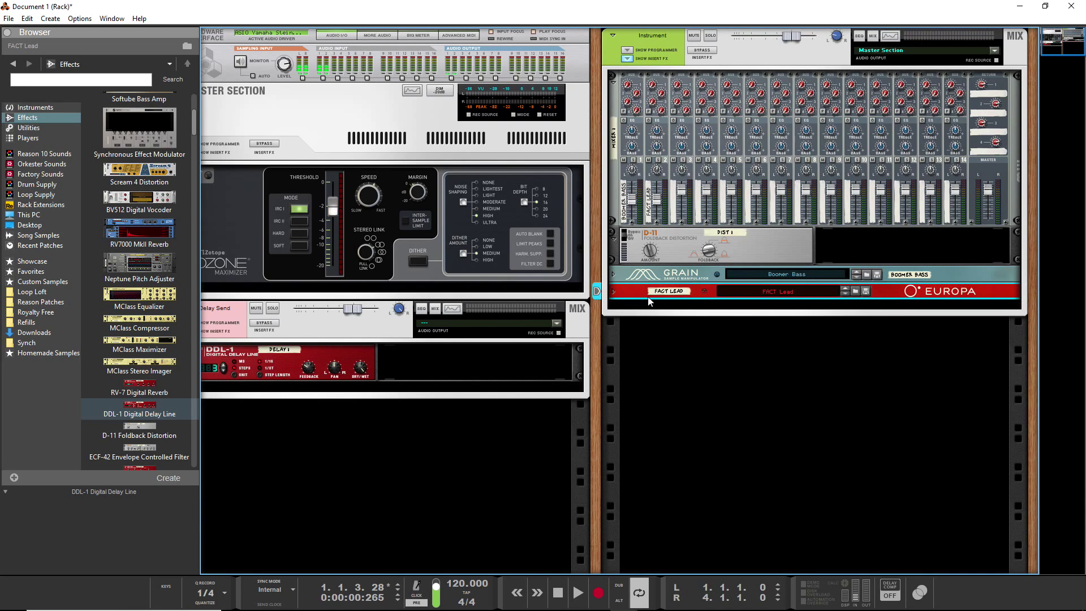
left_click(612, 36)
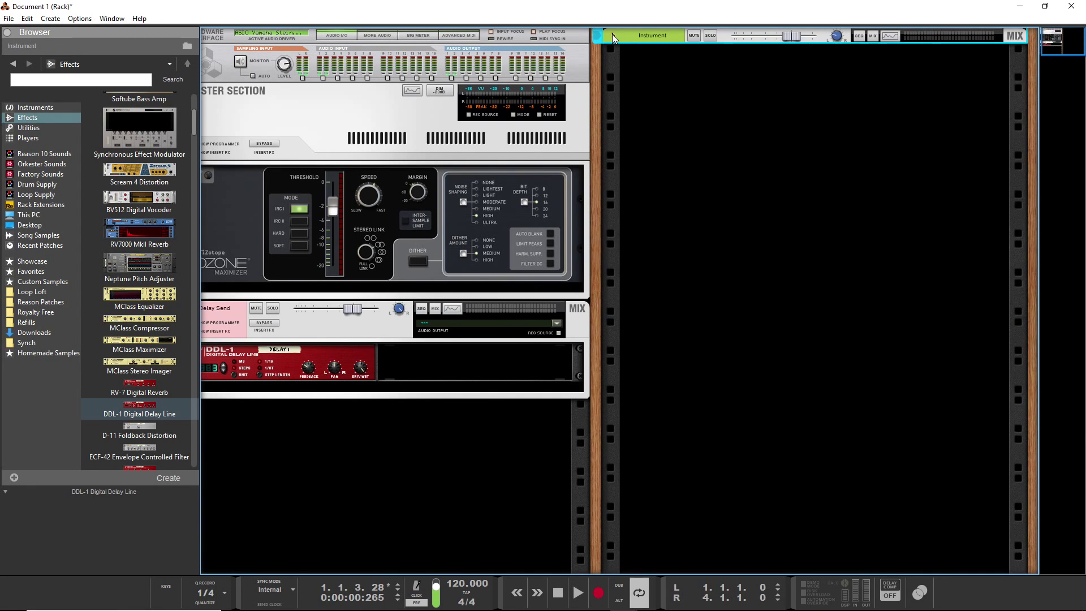
left_click(613, 37)
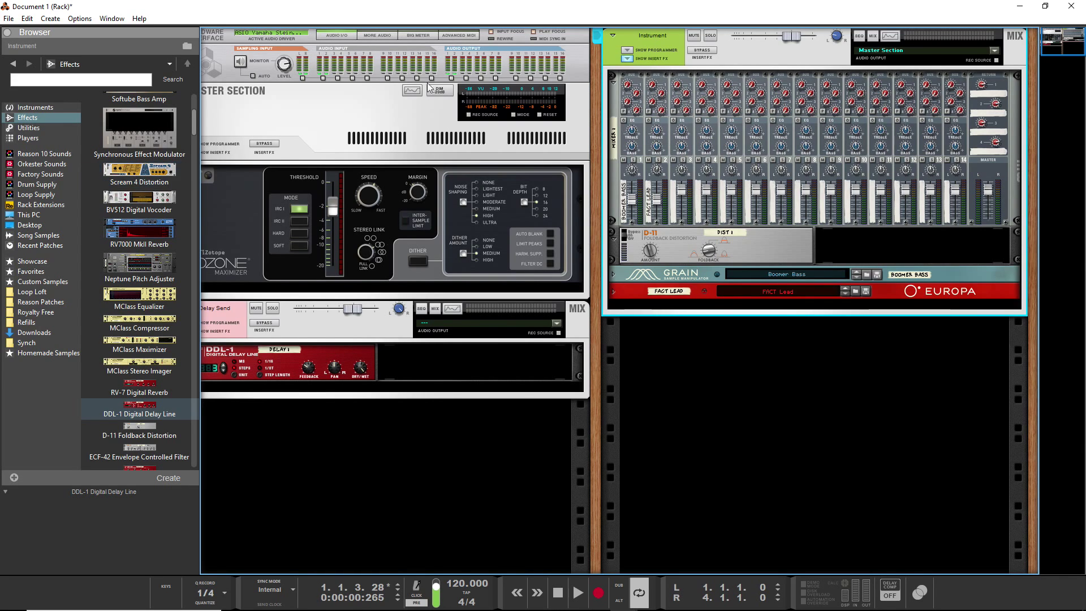
key("Down")
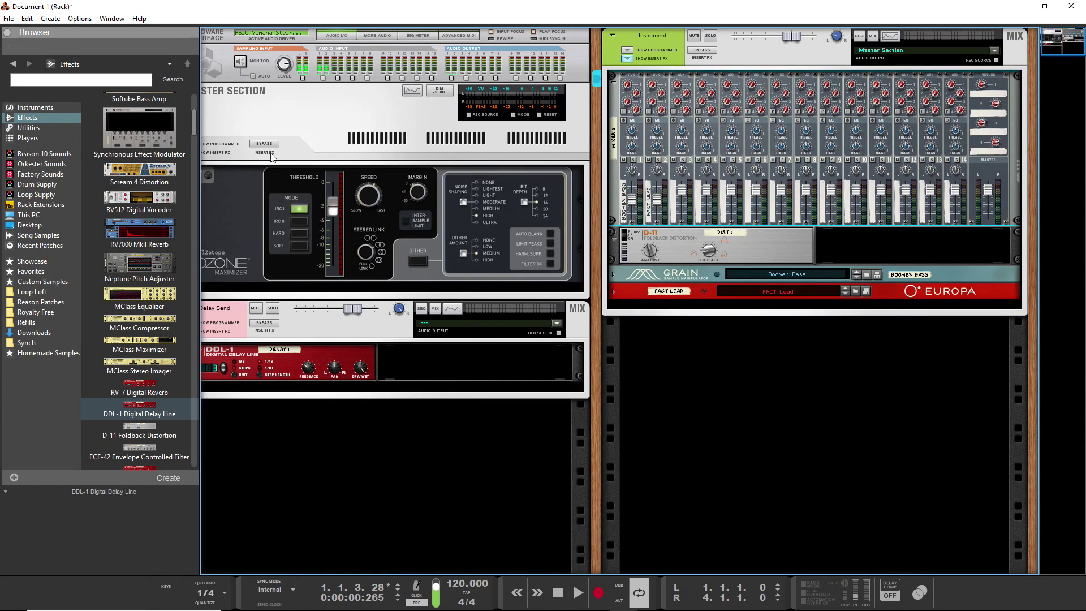
Step: Drag a Matrix Pattern Sequencer from the Browser's Utilities into the rack, then undo it
left_click(31, 128)
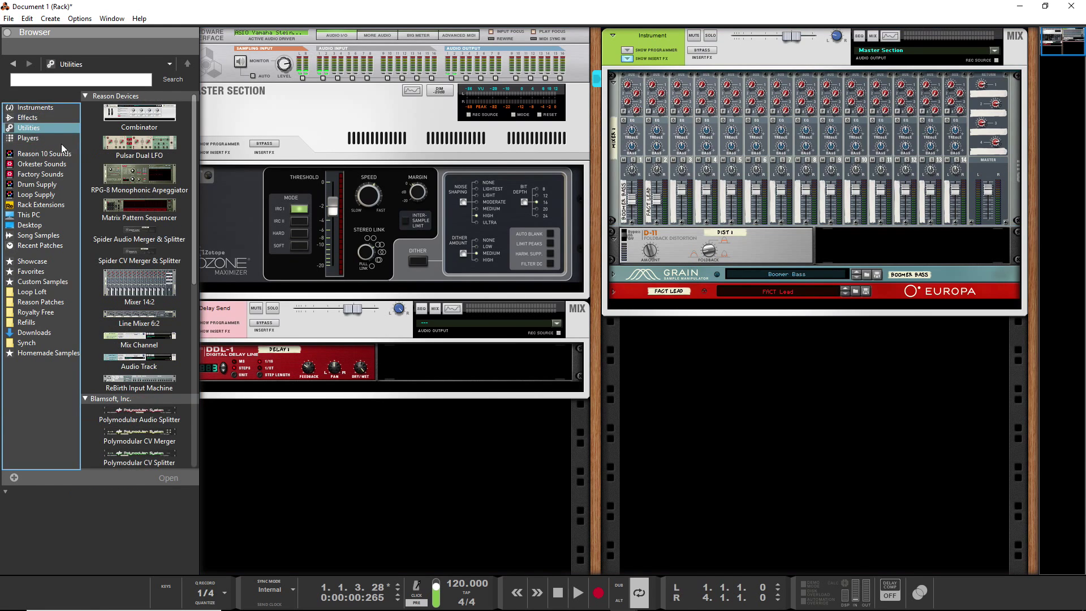
left_click(139, 283)
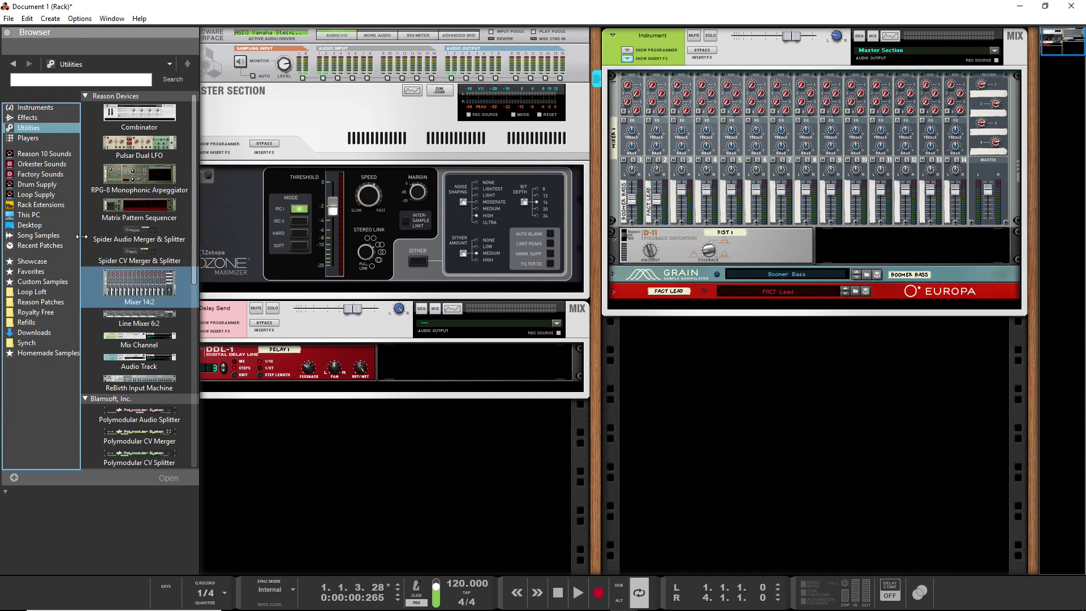
left_click(90, 175)
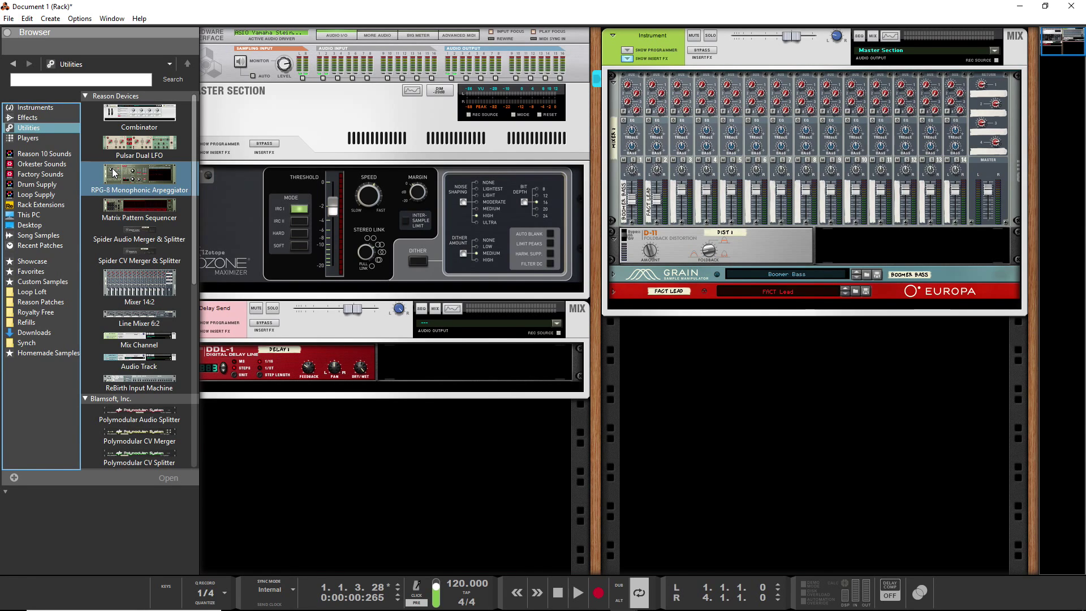
mouse_move(113, 172)
left_mouse_down()
mouse_move(763, 385)
mouse_move(157, 153)
mouse_move(121, 175)
mouse_move(755, 431)
left_mouse_up()
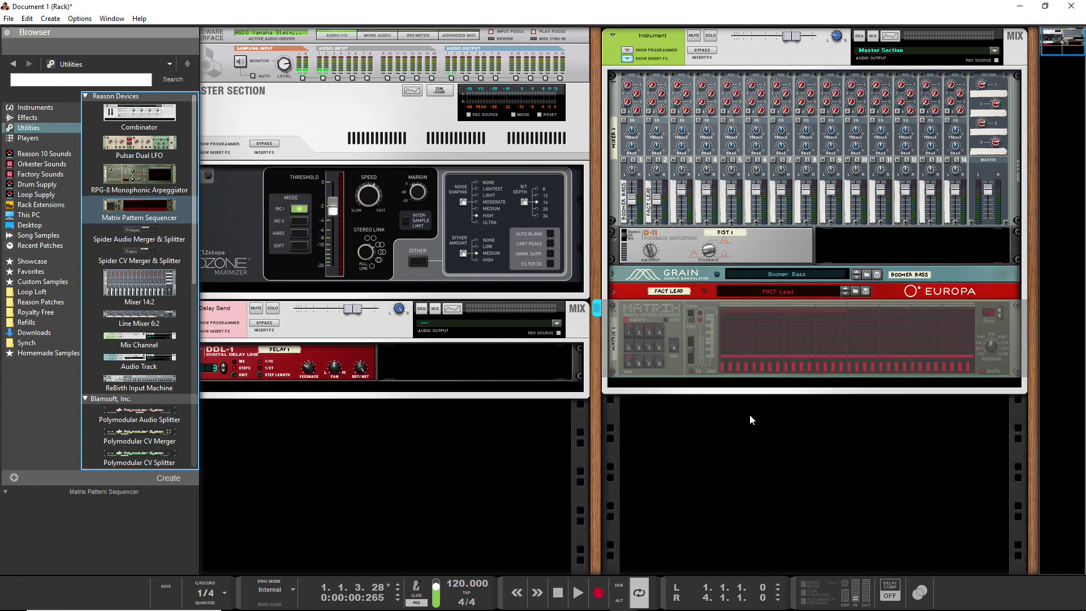
key("Tab")
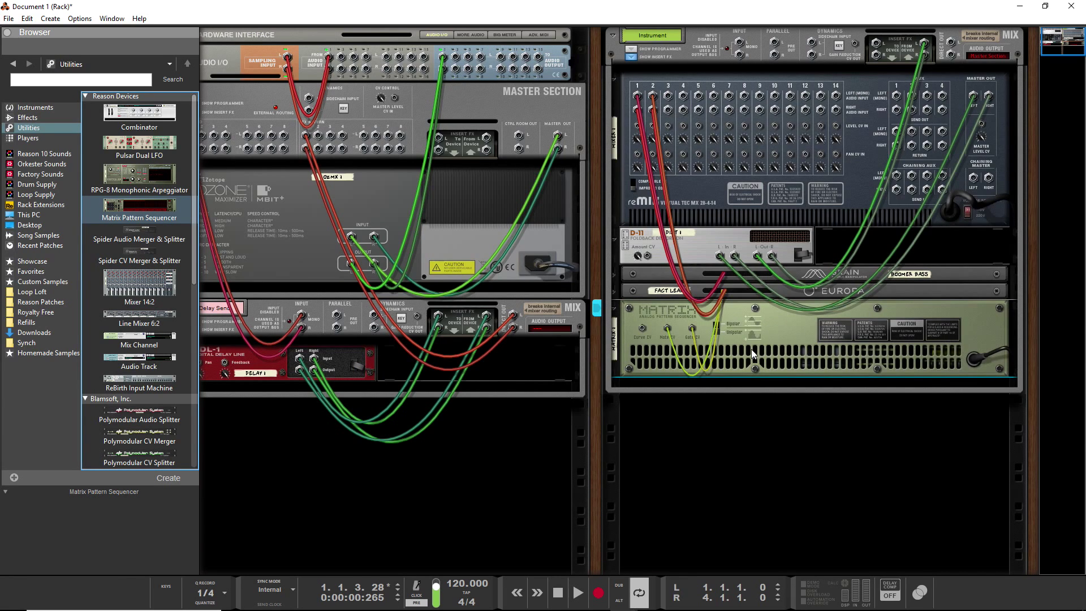
key("ctrl+z")
key("Tab")
Step: Re-add the Matrix Pattern Sequencer directly below Europa and set it running
left_click_drag(169, 204, 806, 432)
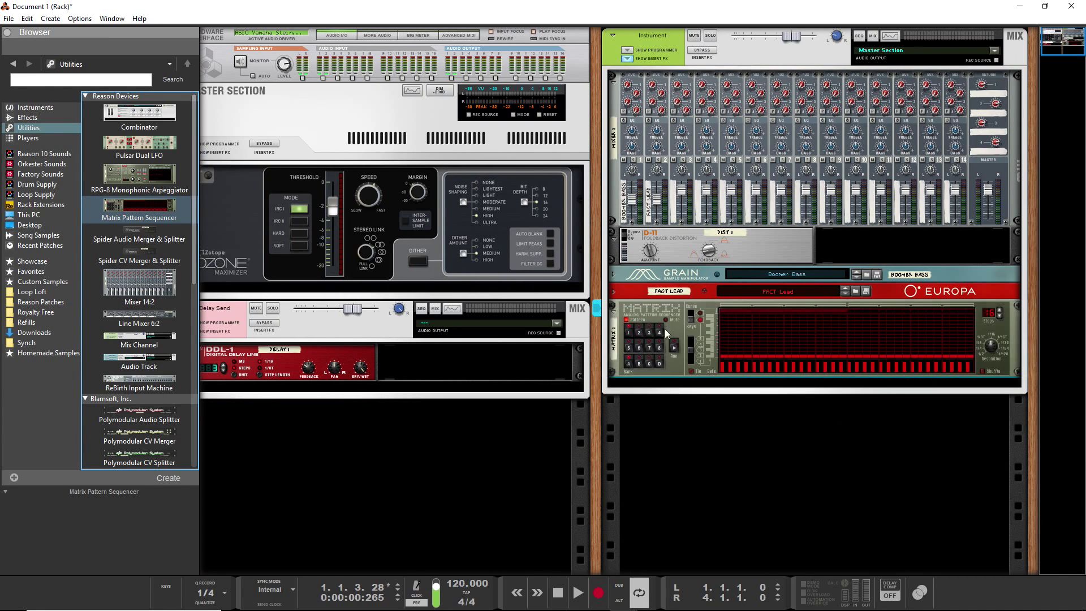
left_click_drag(675, 331, 697, 369)
key("Tab")
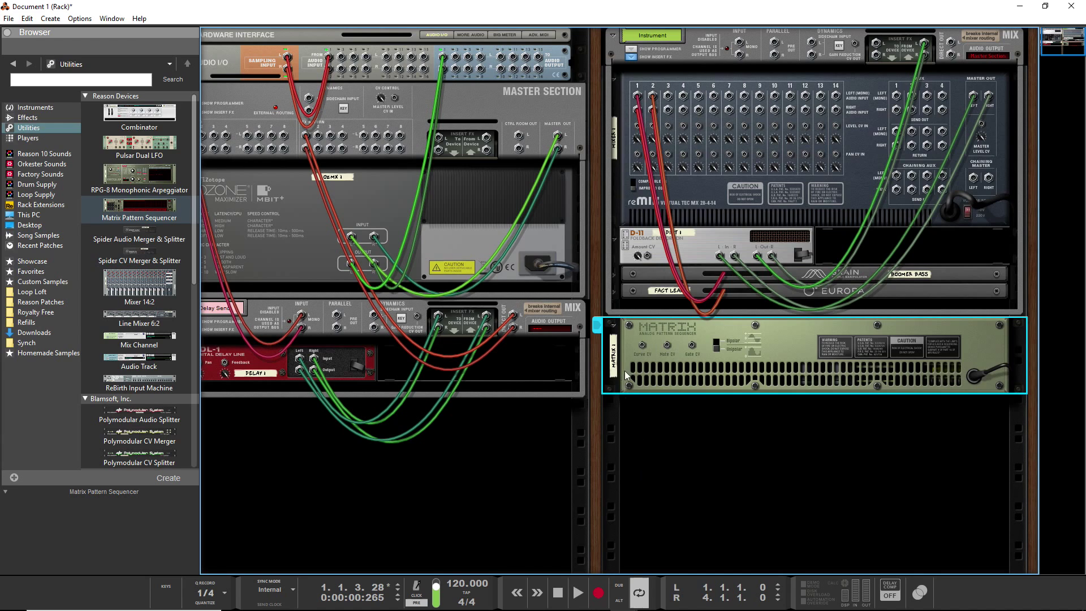
key("Tab")
left_click(671, 360)
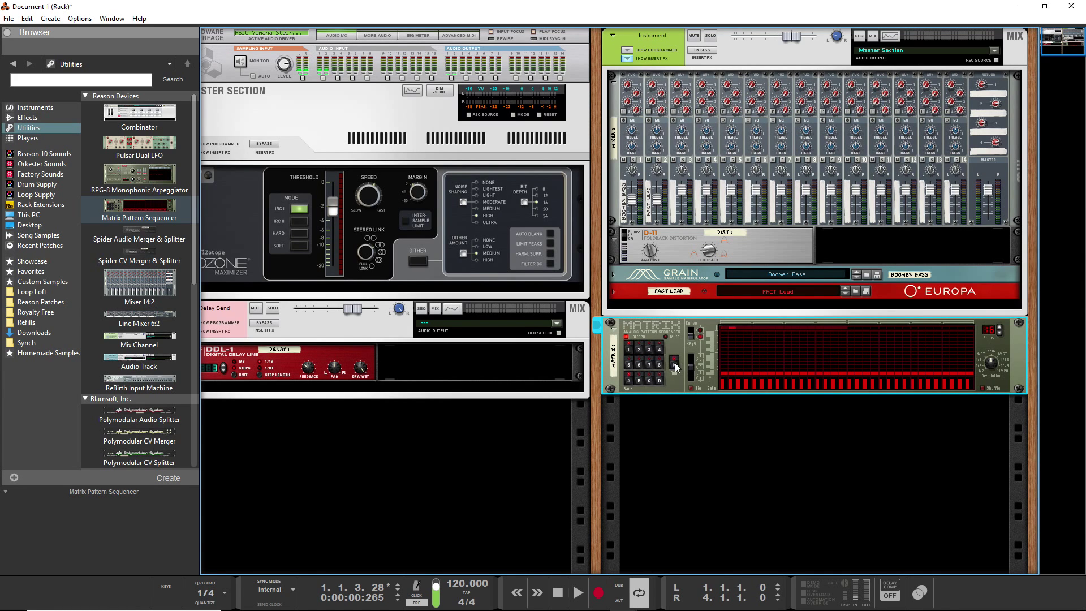
Step: On the rack's rear, cable the Matrix's CV outputs into Europa's Sequencer Control and Mod Wheel inputs
key("Tab")
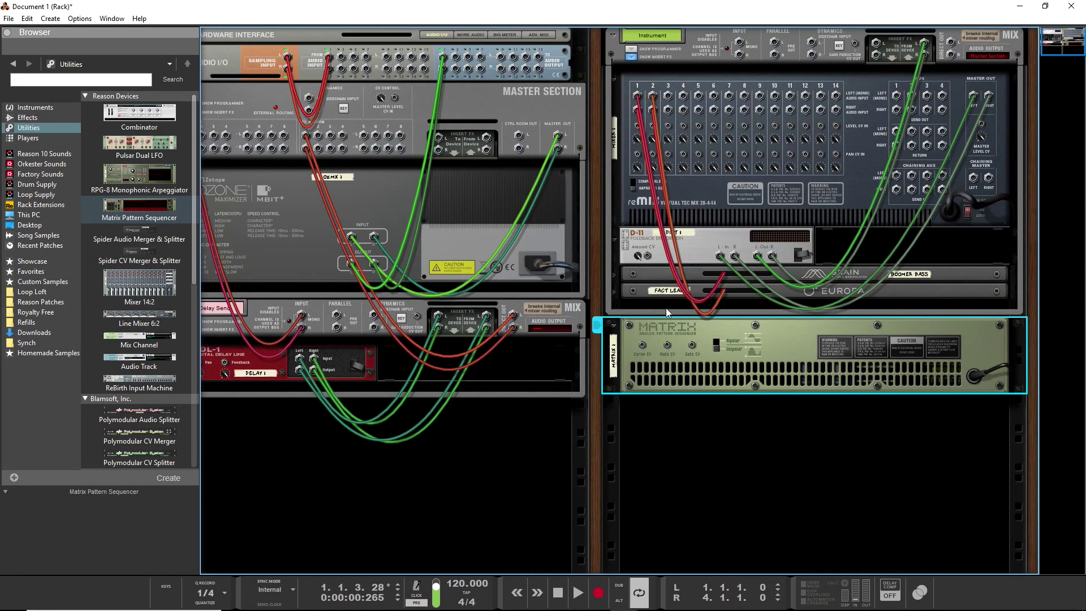
left_click(615, 290)
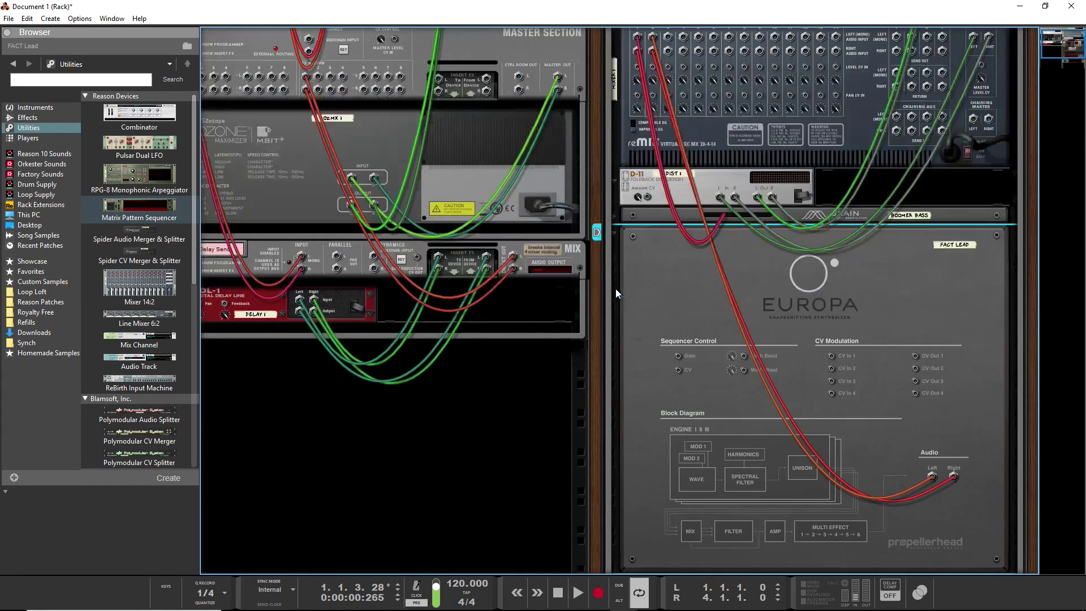
left_click(613, 215)
scroll(623, 233, "down", 10)
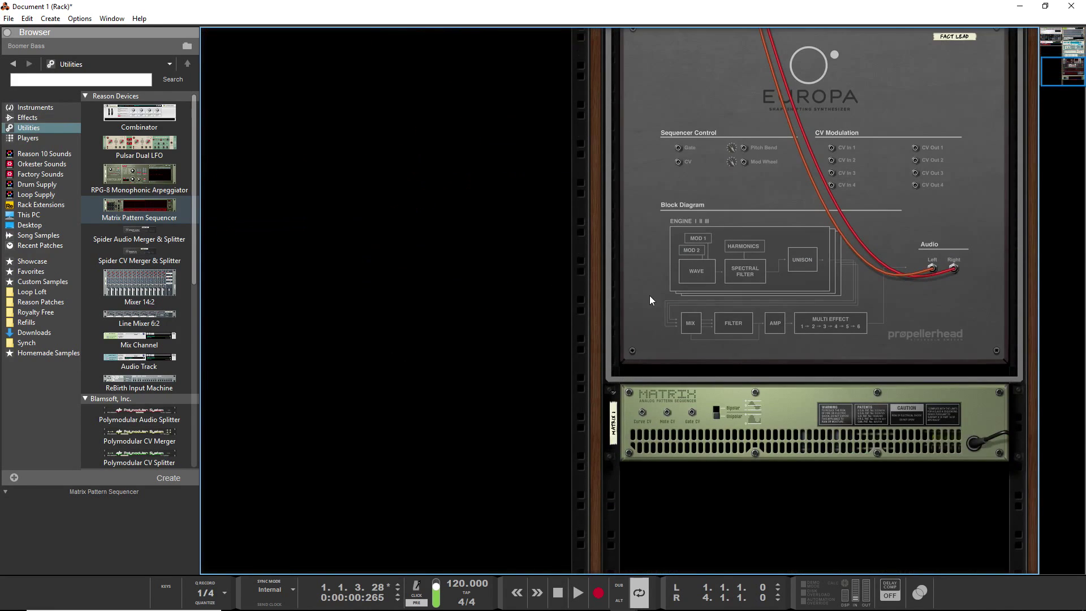
left_click_drag(642, 413, 741, 295)
scroll(656, 334, "up", 3)
scroll(650, 408, "down", 3)
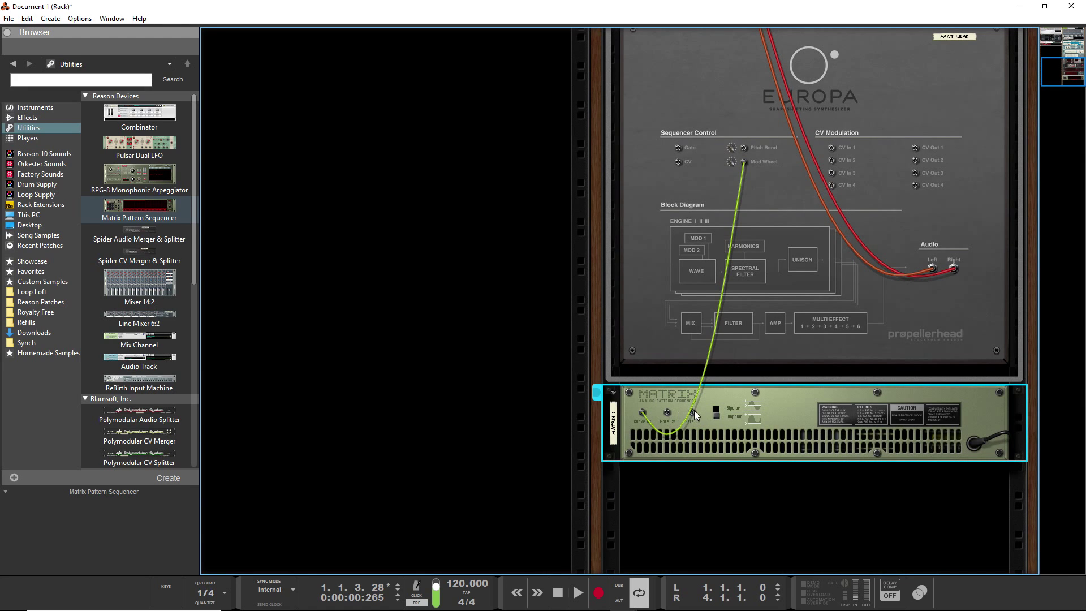
left_click_drag(691, 412, 272, 272)
scroll(456, 341, "up", 11)
scroll(577, 328, "down", 10)
Step: Return to the front panels, redraw the Matrix gate steps in curve mode, and stop playback
key("Tab")
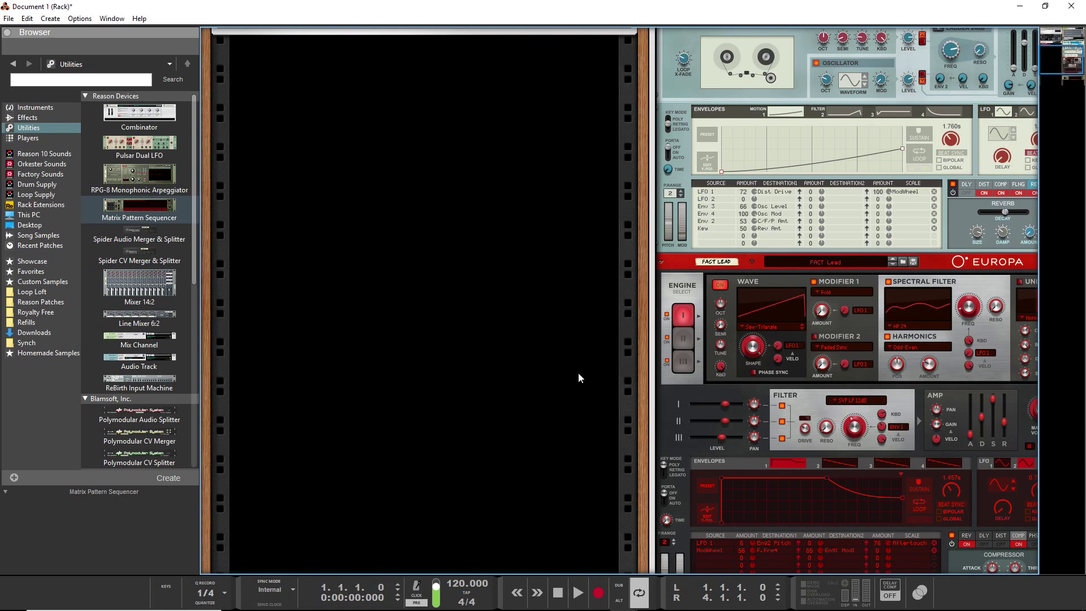
scroll(941, 403, "down", 5)
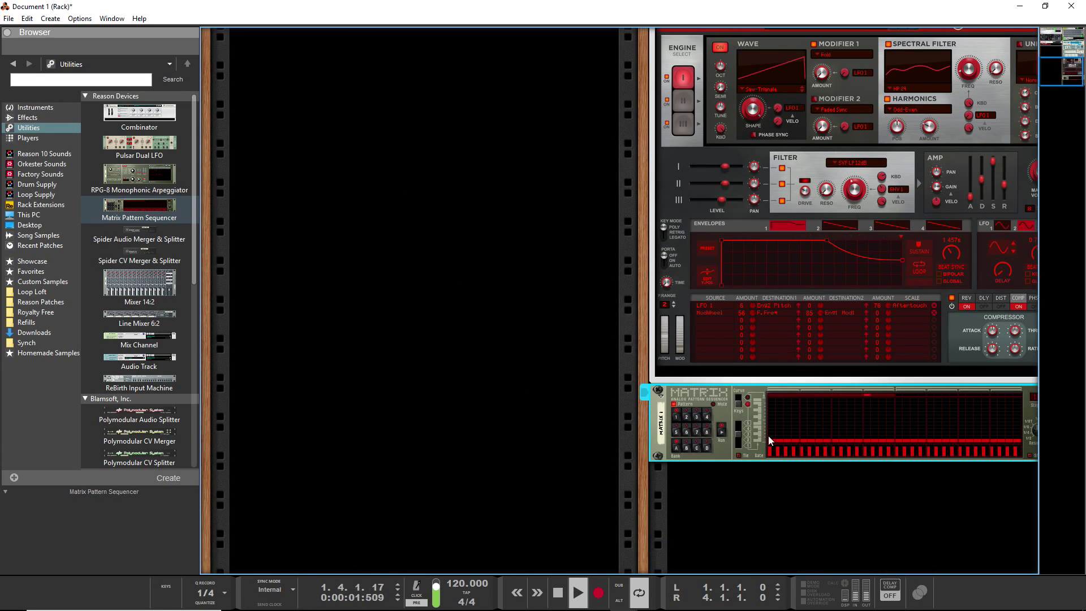
left_click(762, 422)
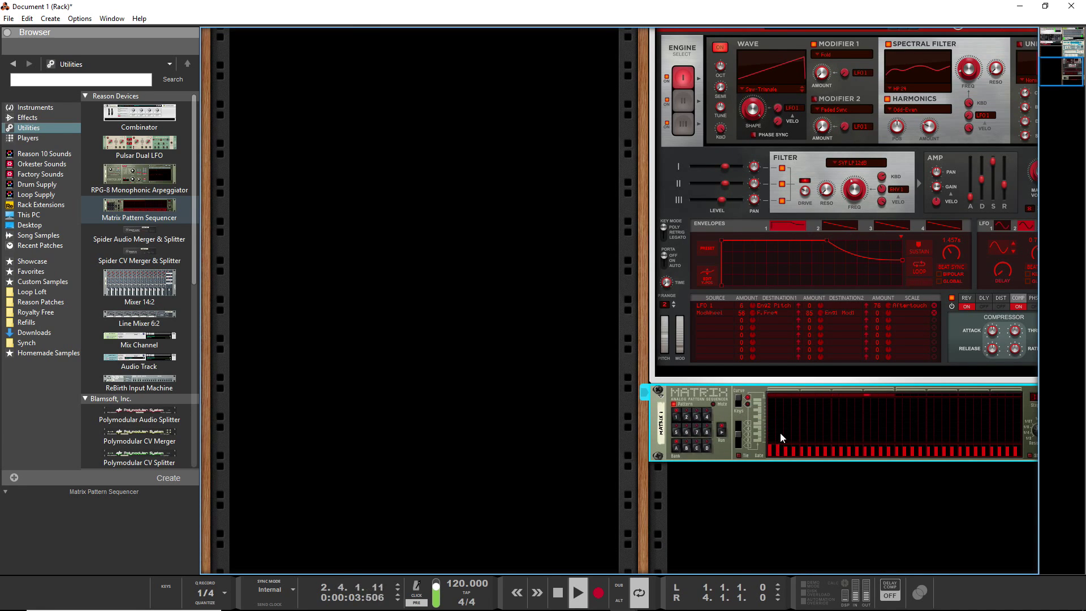
mouse_move(844, 451)
left_mouse_down()
mouse_move(827, 471)
mouse_move(782, 451)
mouse_move(1021, 440)
mouse_move(777, 424)
mouse_move(958, 416)
left_mouse_up()
scroll(662, 402, "up", 5)
scroll(630, 367, "up", 5)
scroll(663, 361, "down", 5)
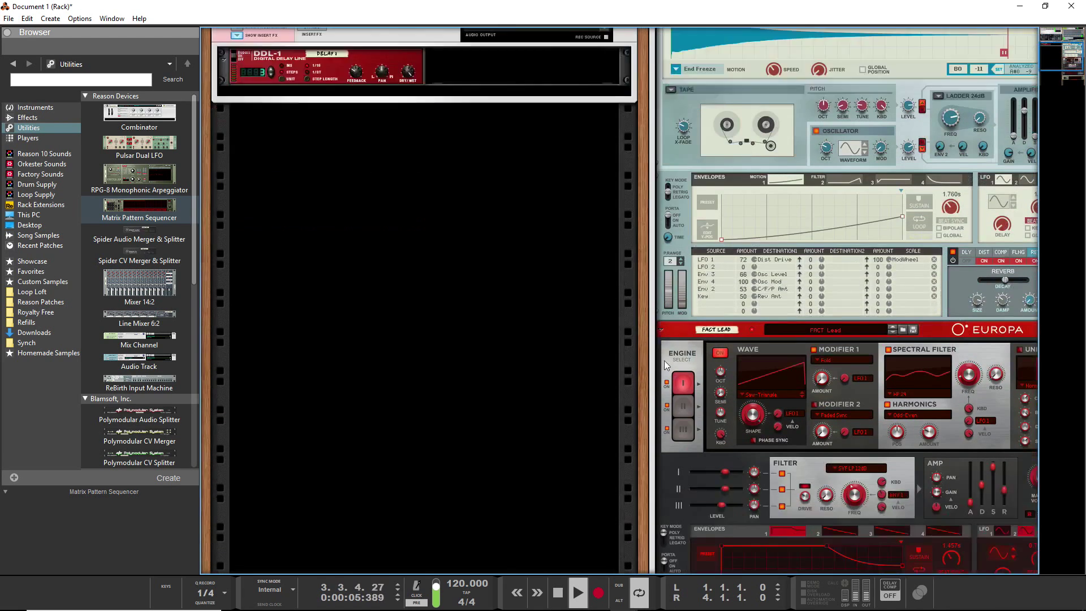
key("space")
Step: Delete the Matrix Pattern Sequencer from the rack, confirming the deletion
scroll(843, 384, "down", 5)
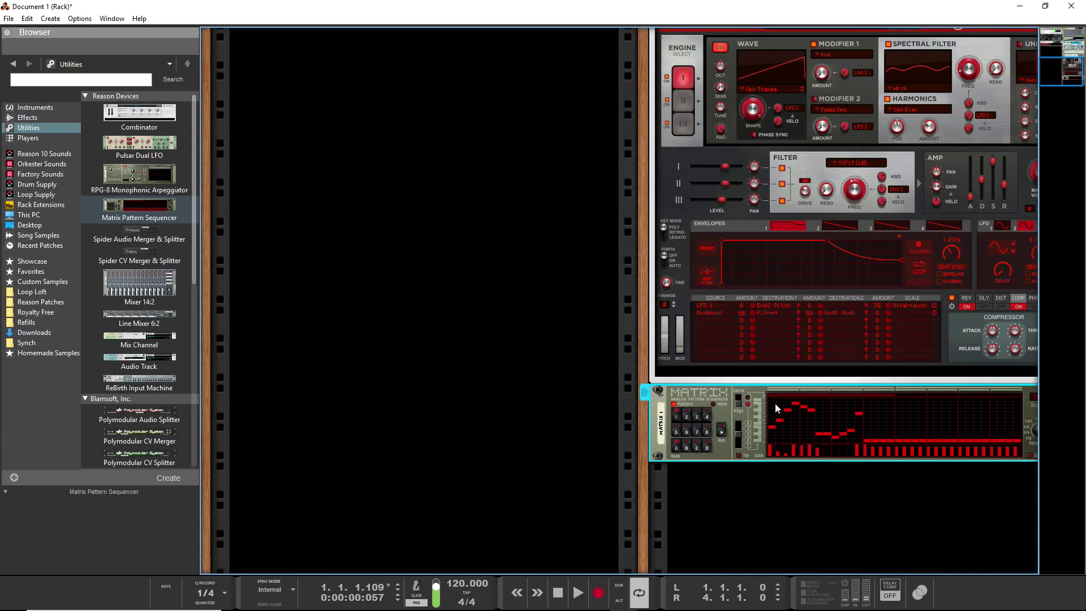
key("Delete")
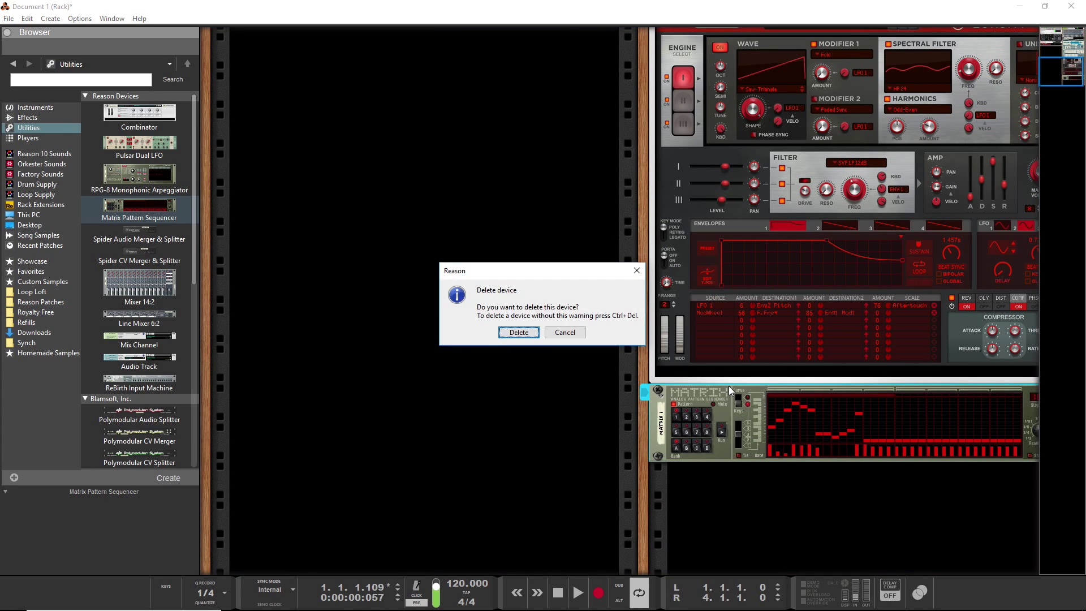
key("Return")
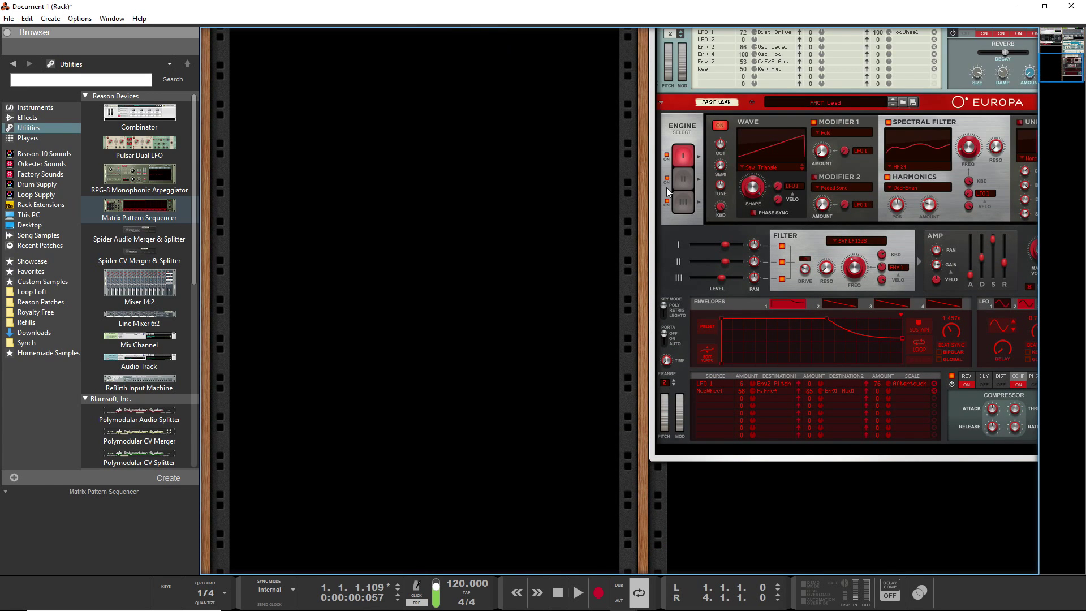
scroll(691, 151, "up", 4)
scroll(632, 200, "up", 3)
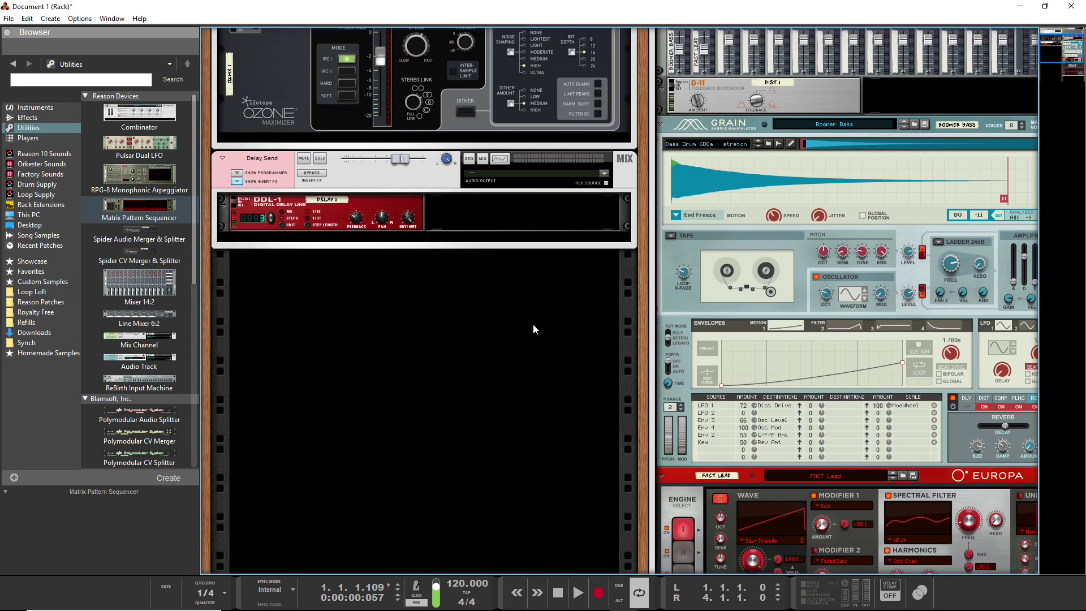
scroll(536, 328, "down", 5)
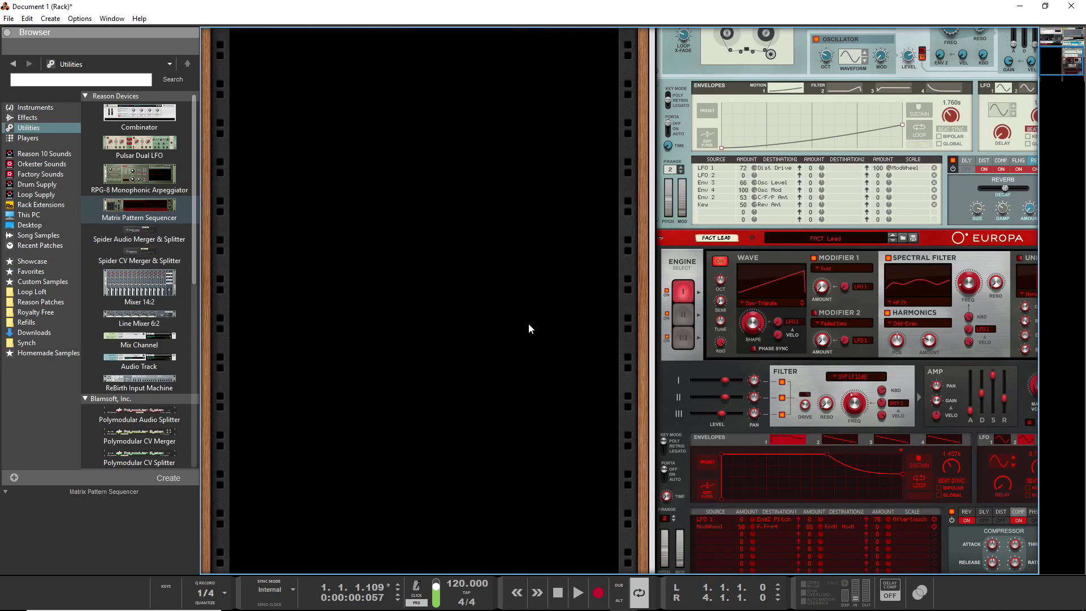
left_click(24, 141)
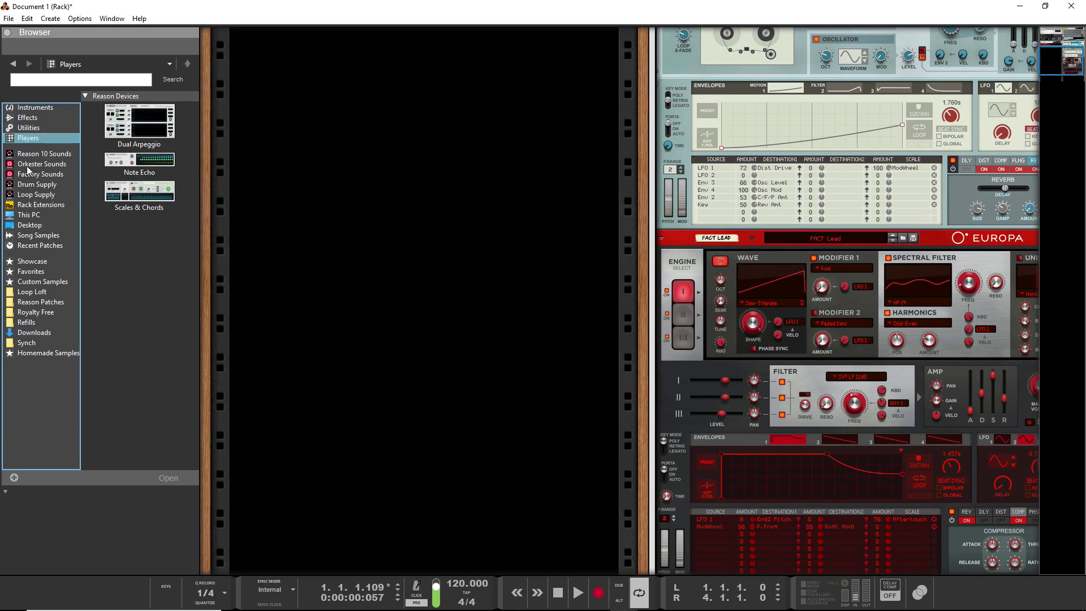
scroll(554, 287, "right", 2)
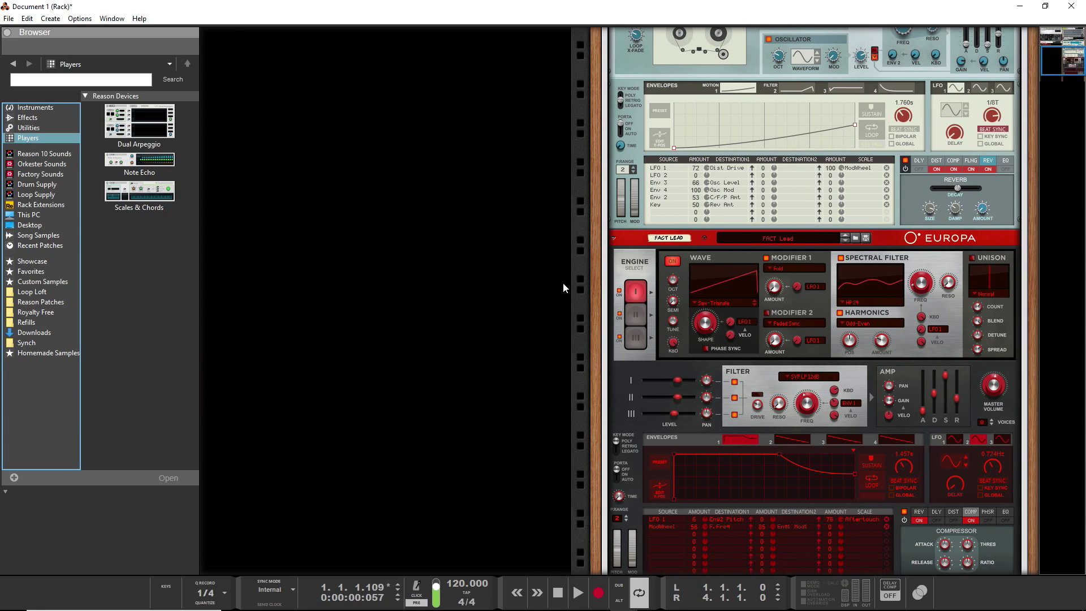
scroll(642, 262, "up", 3)
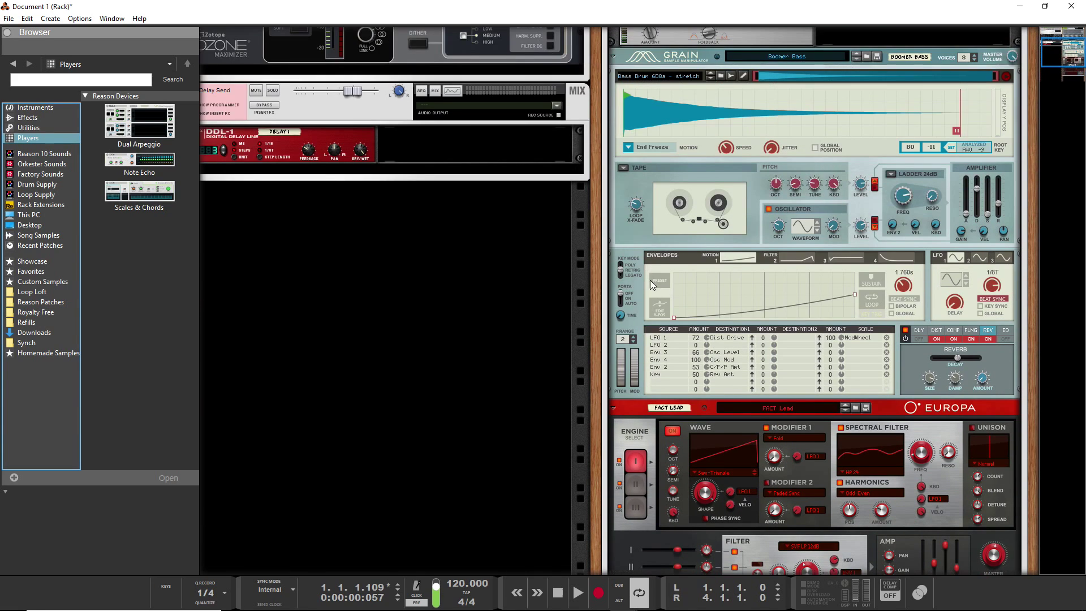
Step: Attach a Note Echo player with its Default patch to the FACT Lead Europa
left_click(158, 127)
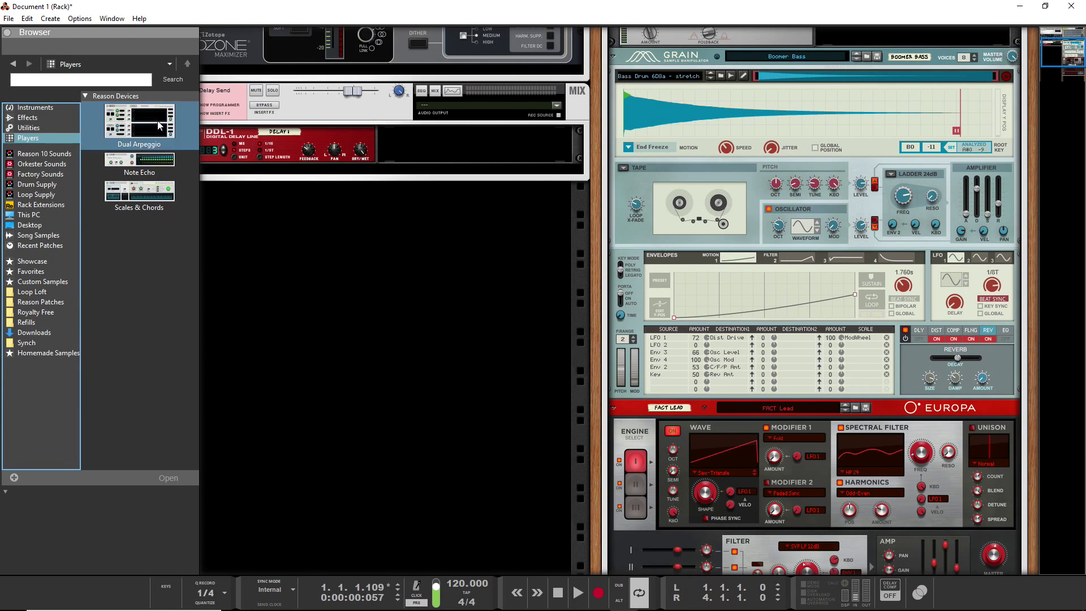
left_click_drag(166, 158, 768, 409)
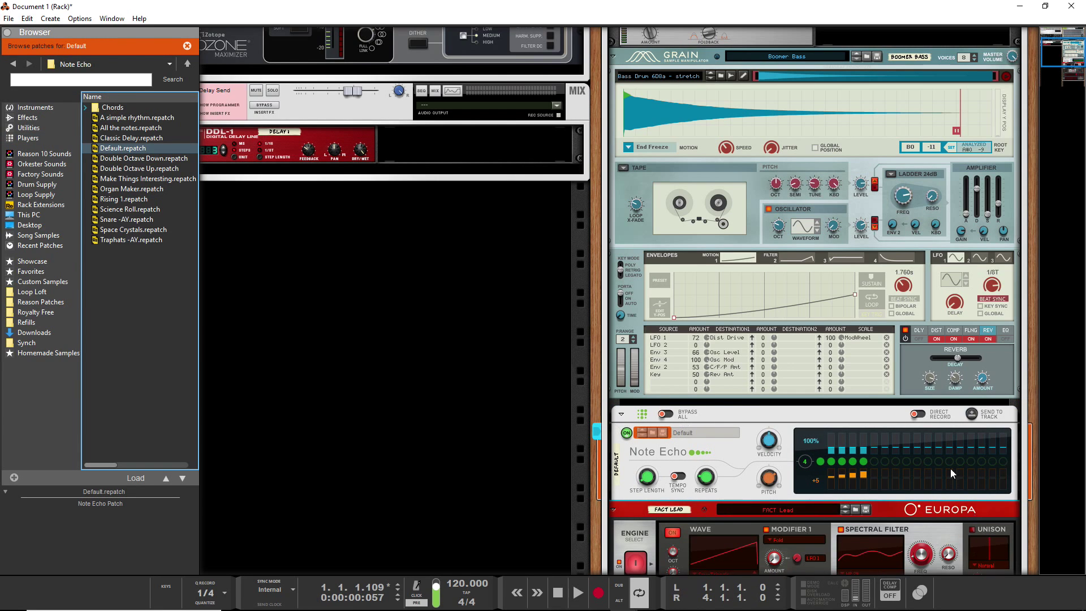
scroll(681, 490, "down", 3)
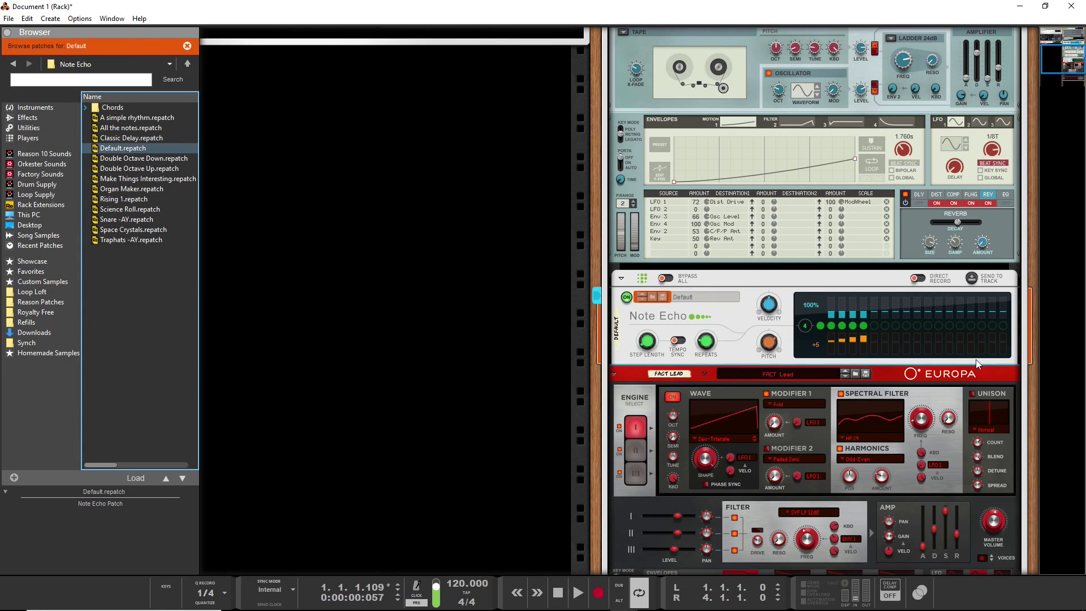
Step: Flip the rack to inspect the rear cabling, then back to the front panels
key("Tab")
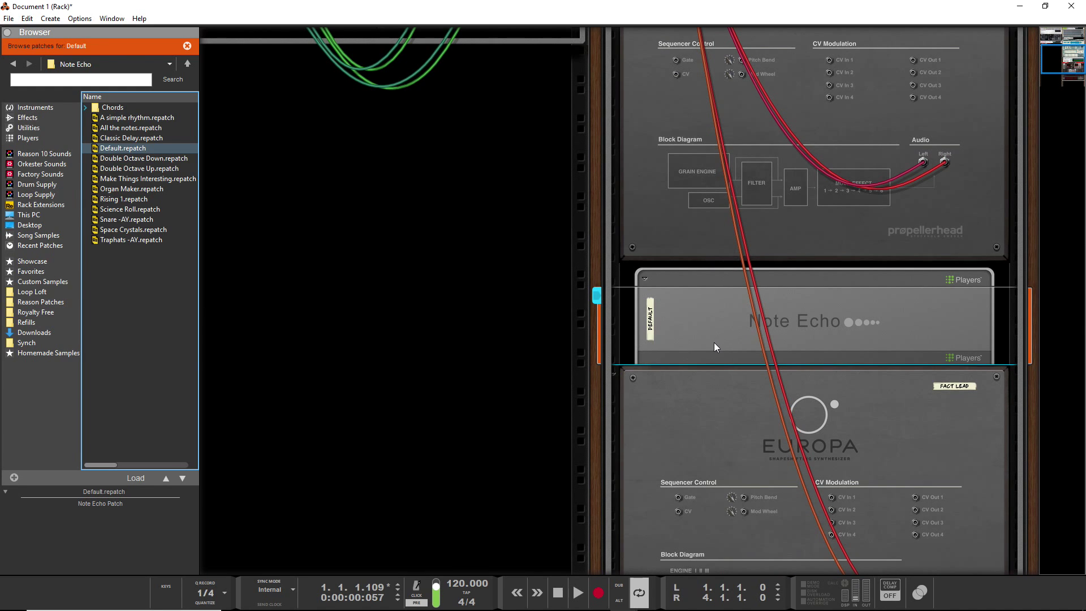
key("Tab")
scroll(751, 348, "down", 3)
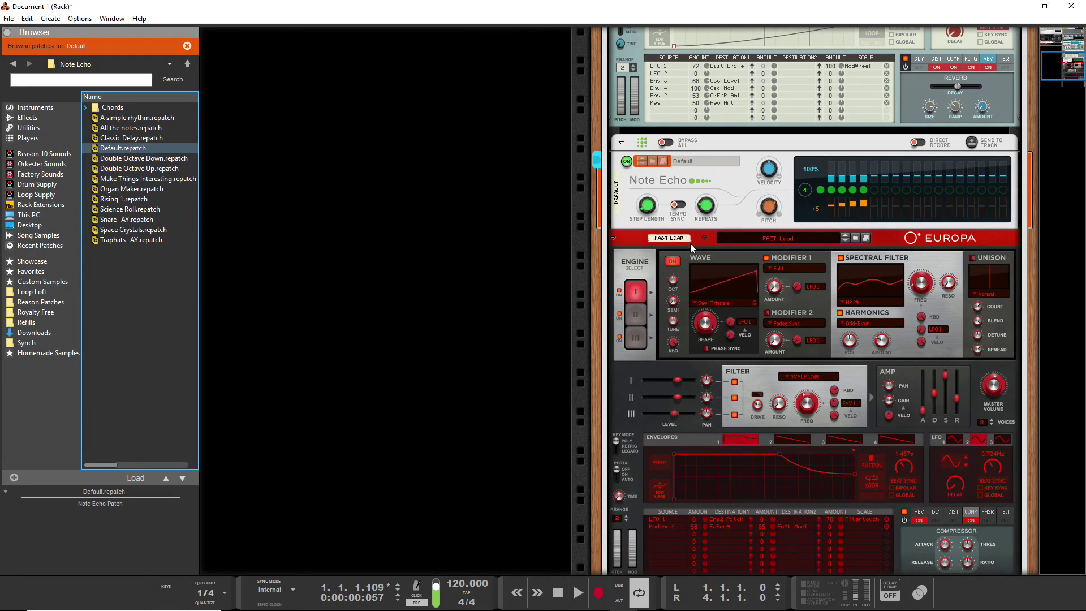
scroll(582, 267, "up", 9)
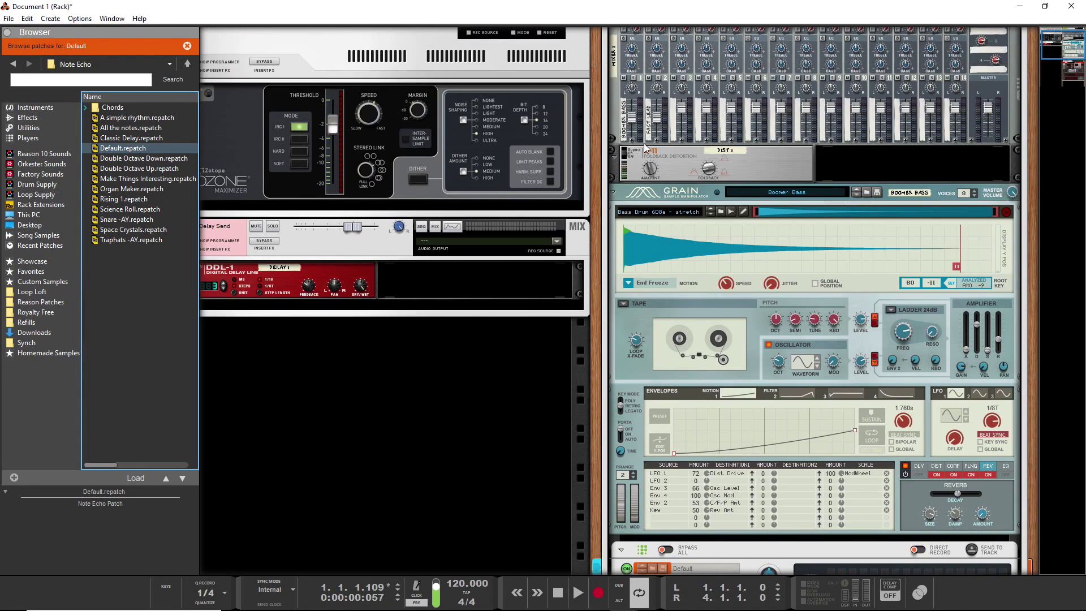
Step: Mute mixer channel 1 and start playback to hear the echo
left_click(625, 78)
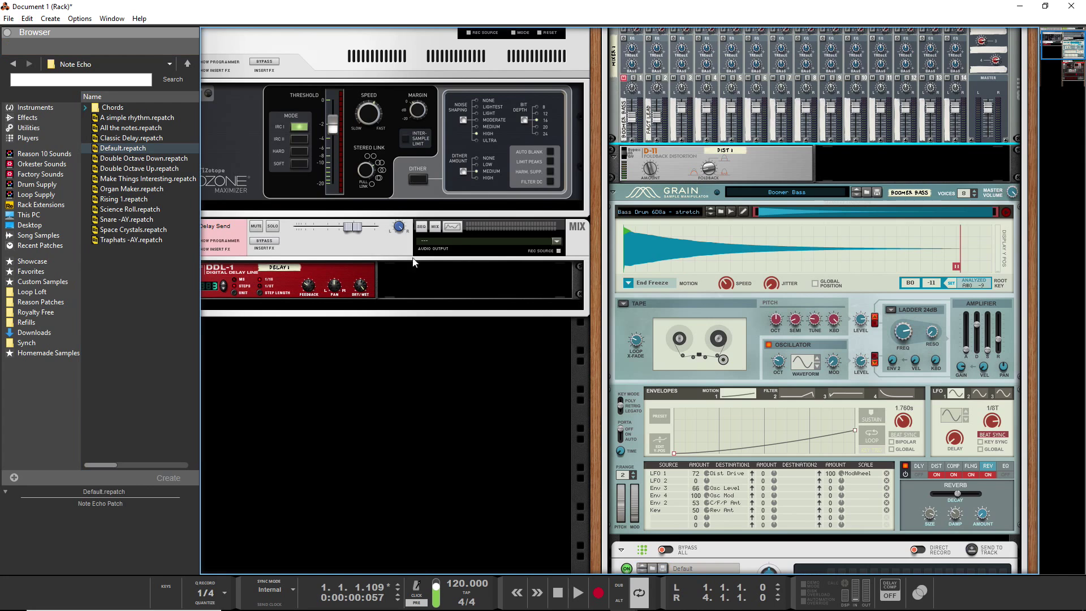
key("space")
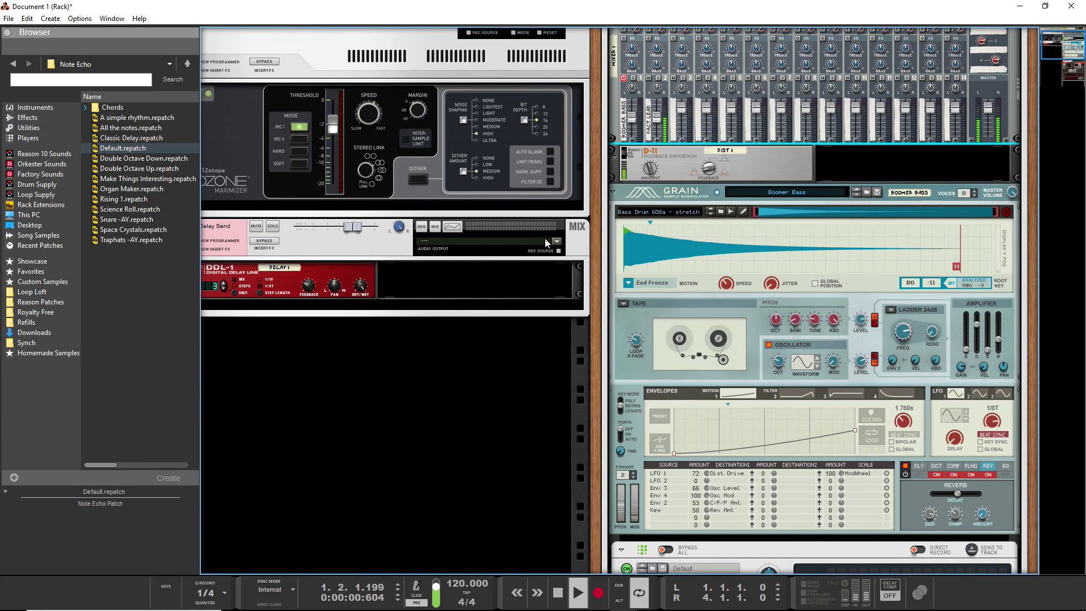
scroll(690, 248, "down", 6)
Step: Set Note Echo to 136% velocity, 10 repeats and +7 semitones pitch, then toggle its bypass
mouse_move(769, 306)
left_mouse_down()
mouse_move(773, 334)
mouse_move(773, 324)
left_mouse_up()
left_click_drag(706, 341, 711, 331)
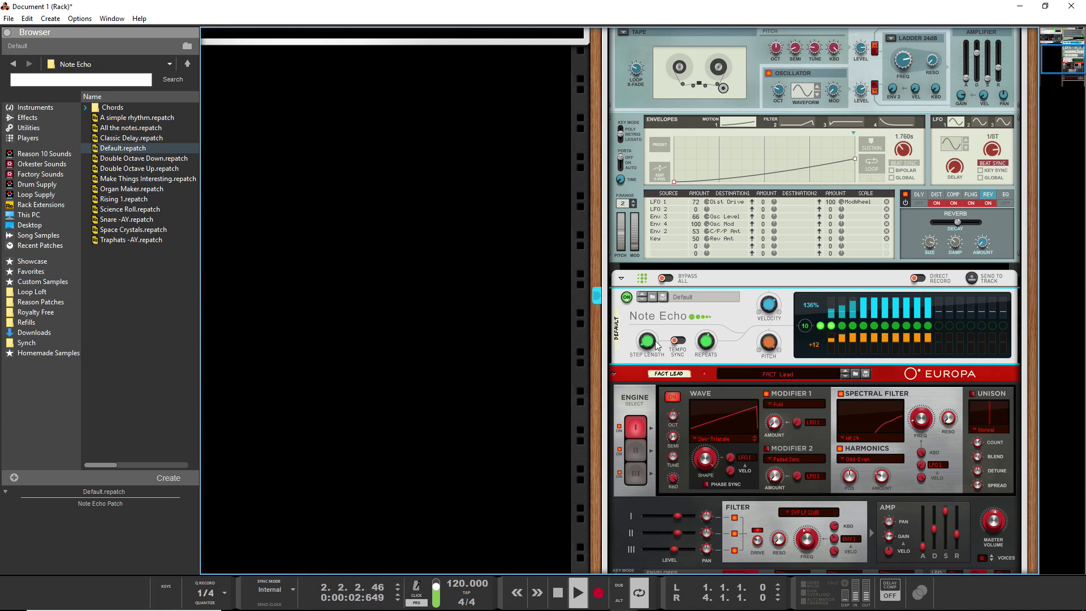
left_click_drag(769, 342, 769, 350)
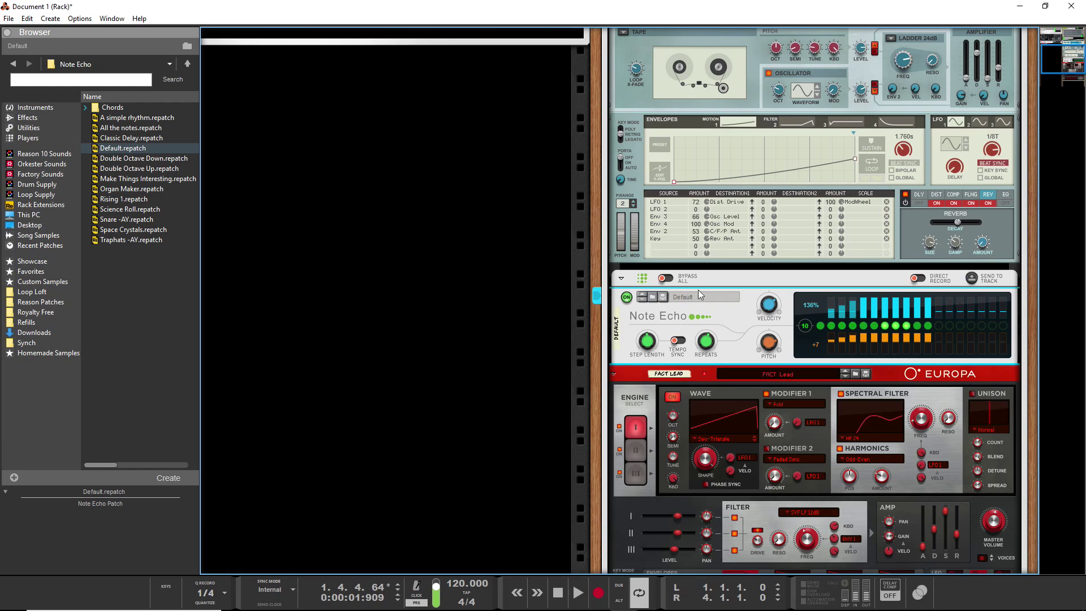
left_click(666, 277)
scroll(699, 313, "up", 5)
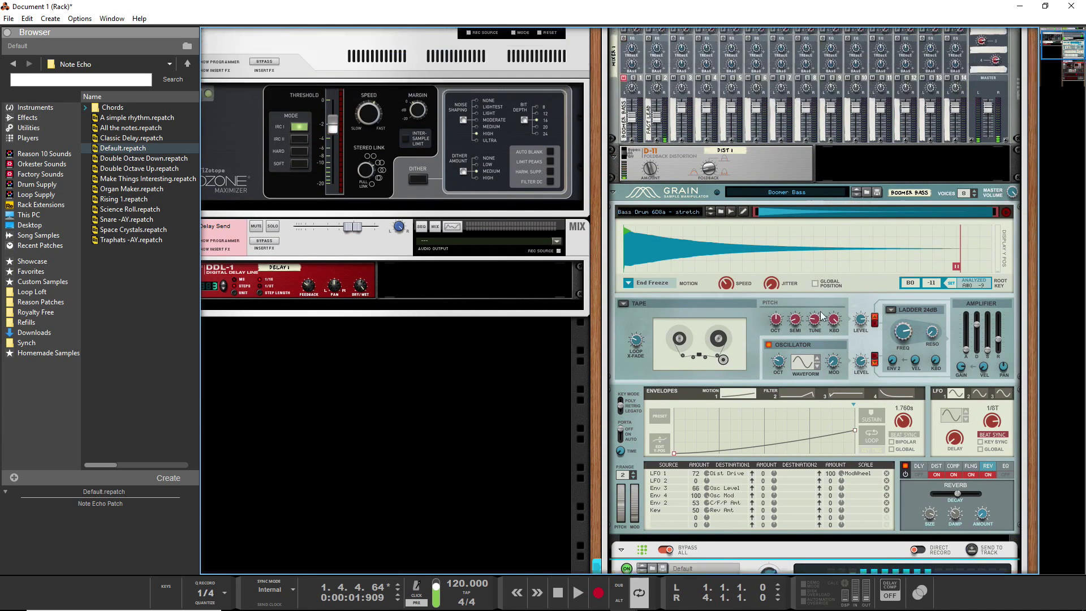
scroll(820, 315, "up", 2)
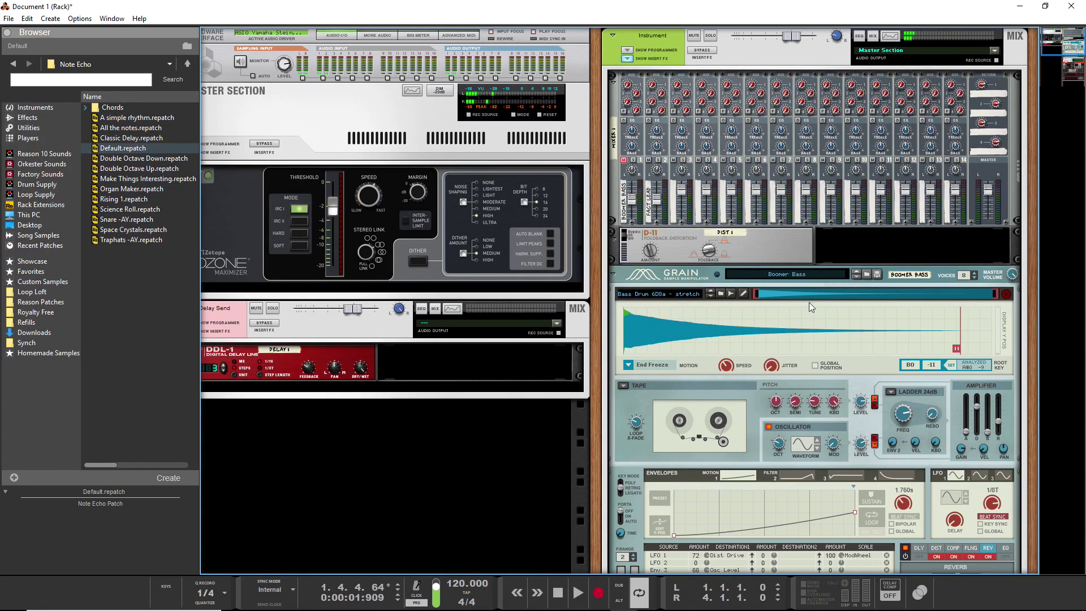
Step: Fold the Instrument combinator and create Audio Track 1, expanding its settings and insert FX area
left_click(612, 35)
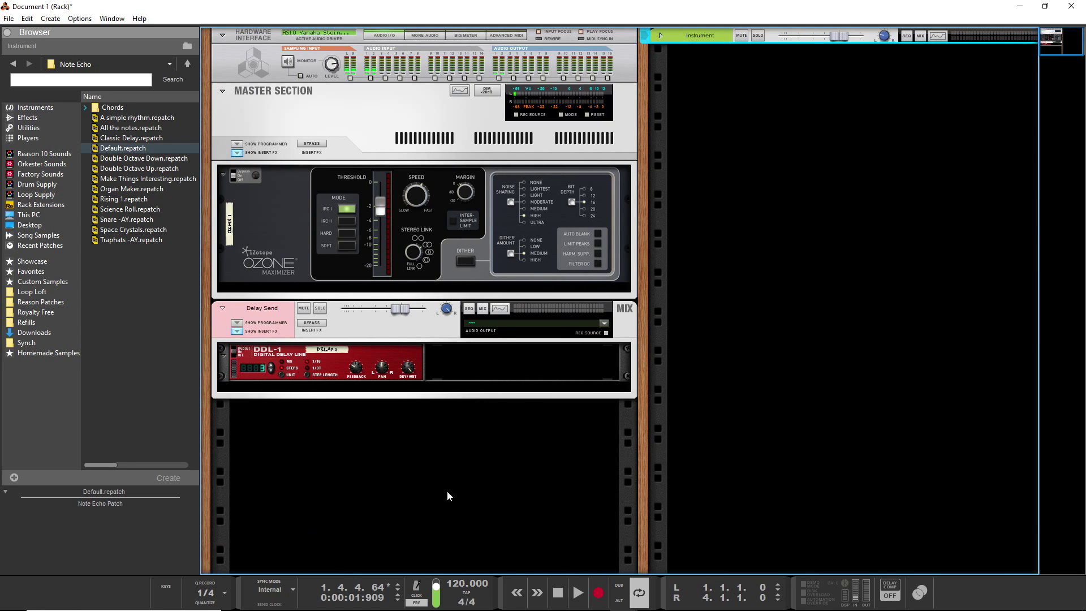
right_click(395, 500)
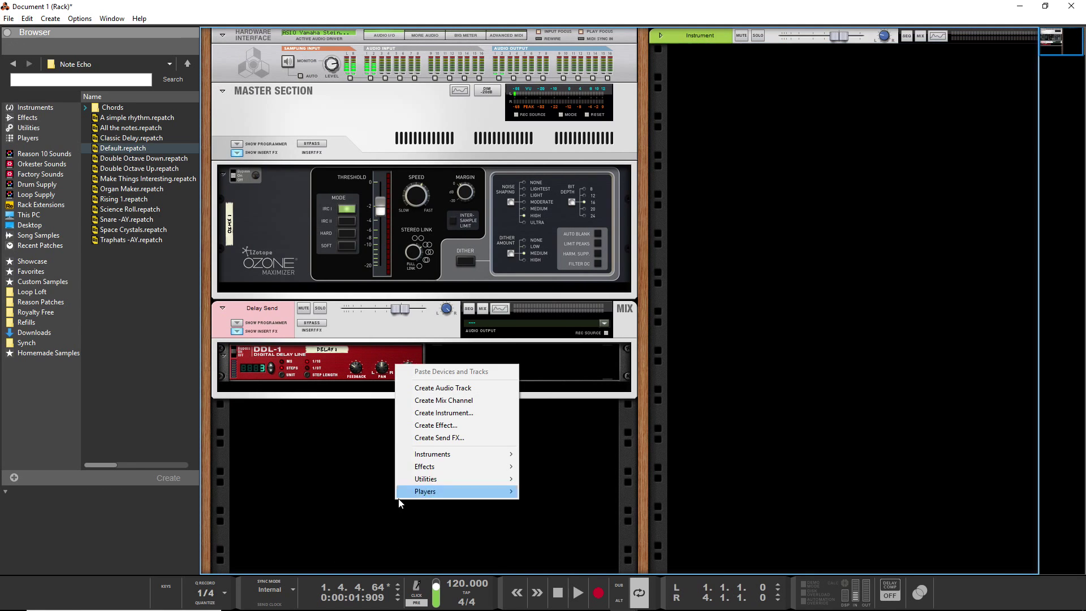
left_click(457, 390)
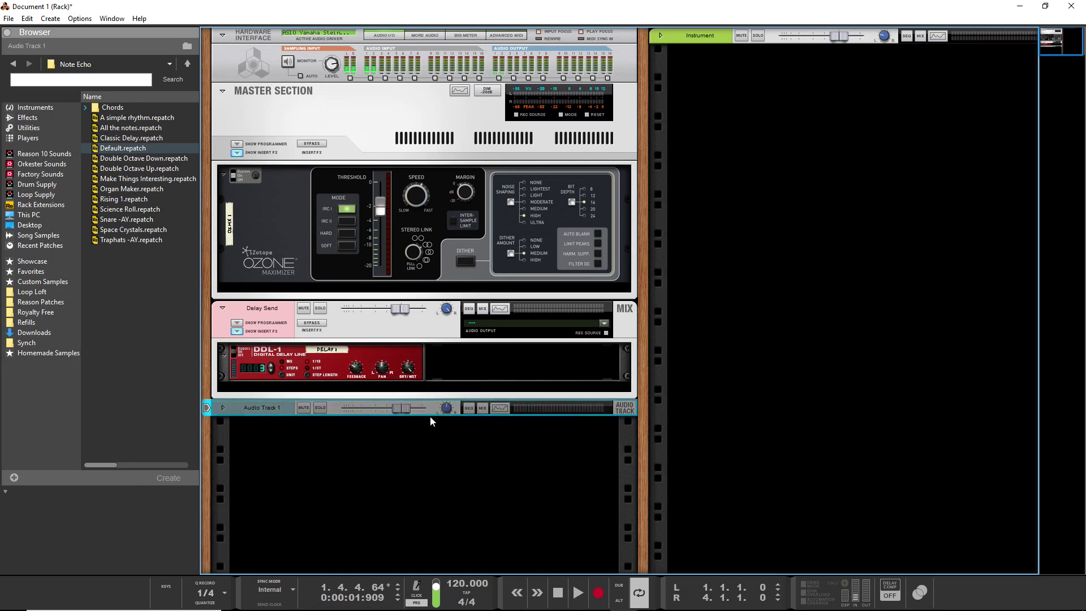
left_click(224, 408)
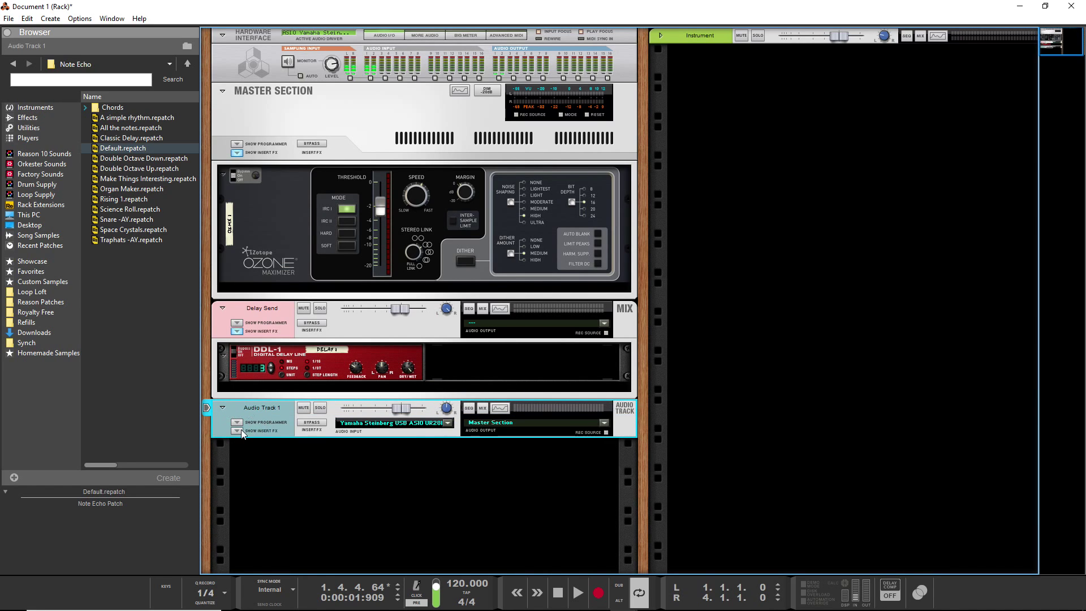
left_click(240, 431)
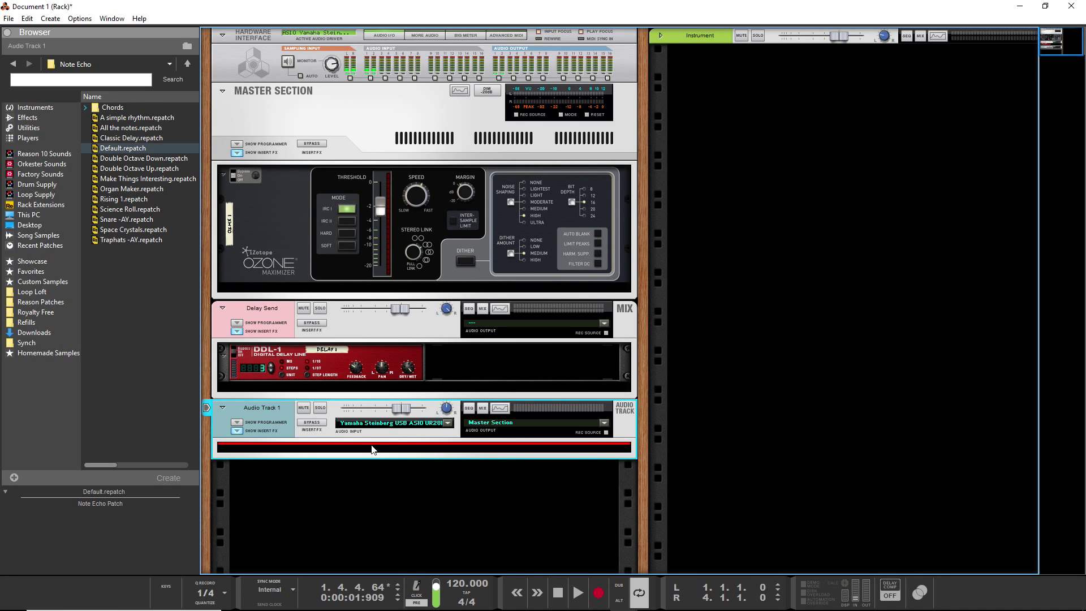
right_click(372, 449)
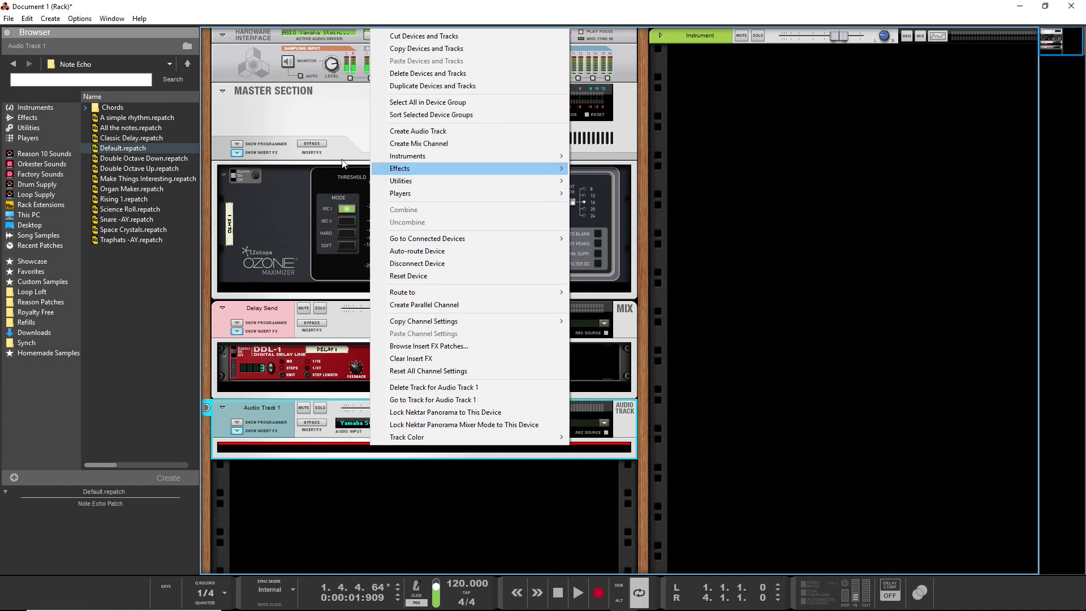
mouse_move(422, 164)
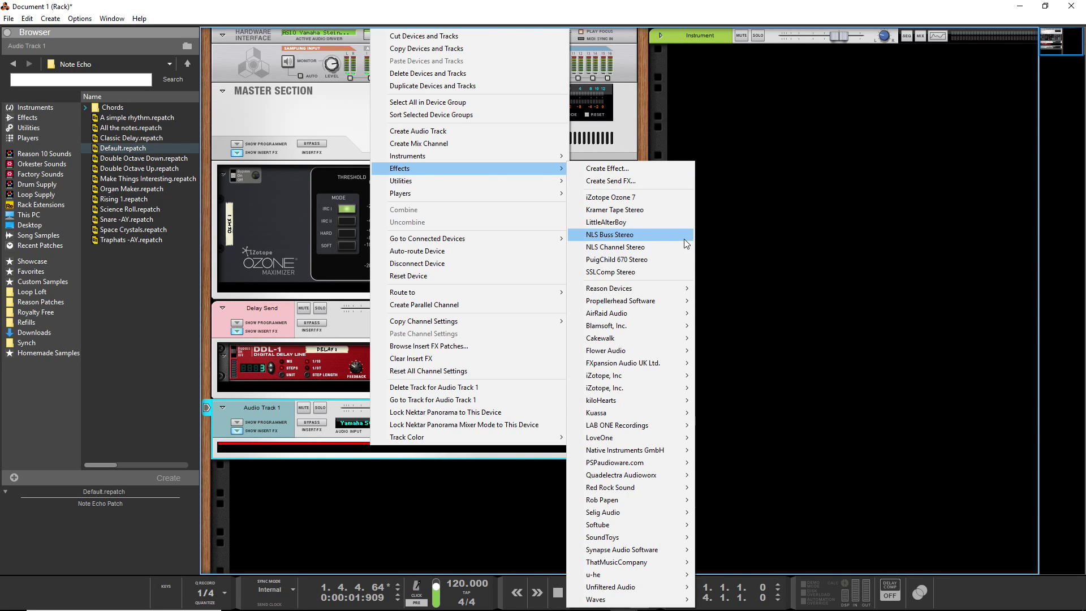
left_click(300, 528)
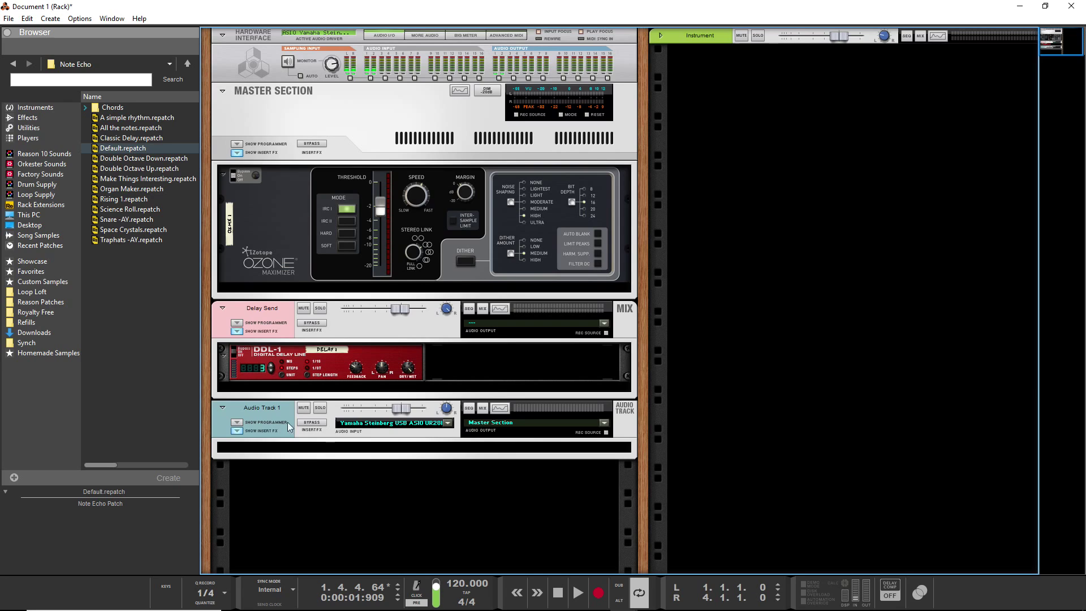
left_click(107, 149)
left_click(164, 178)
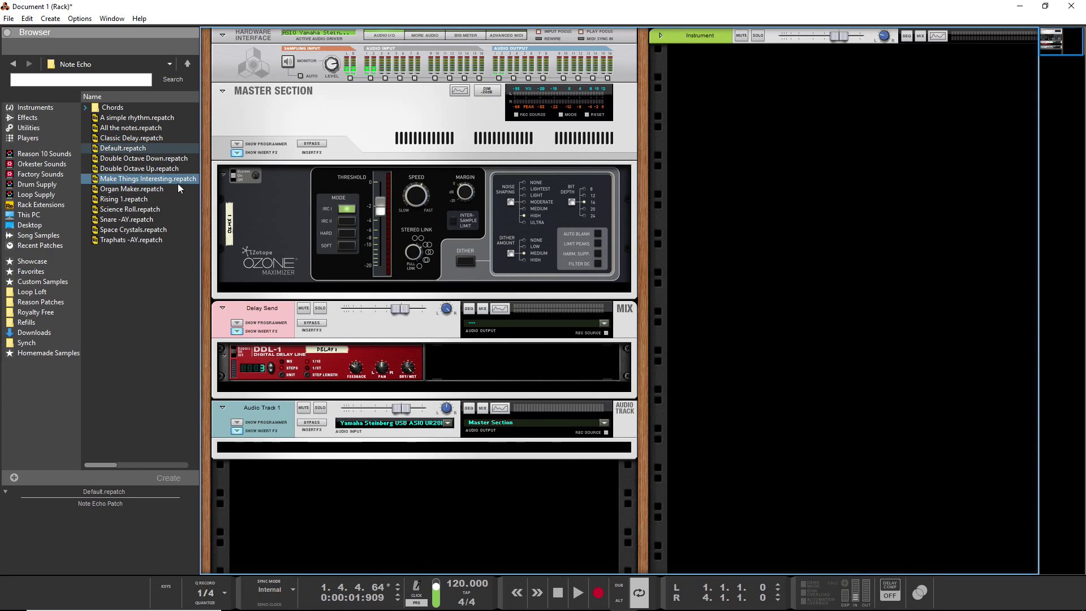
left_click(186, 188)
left_click(189, 199)
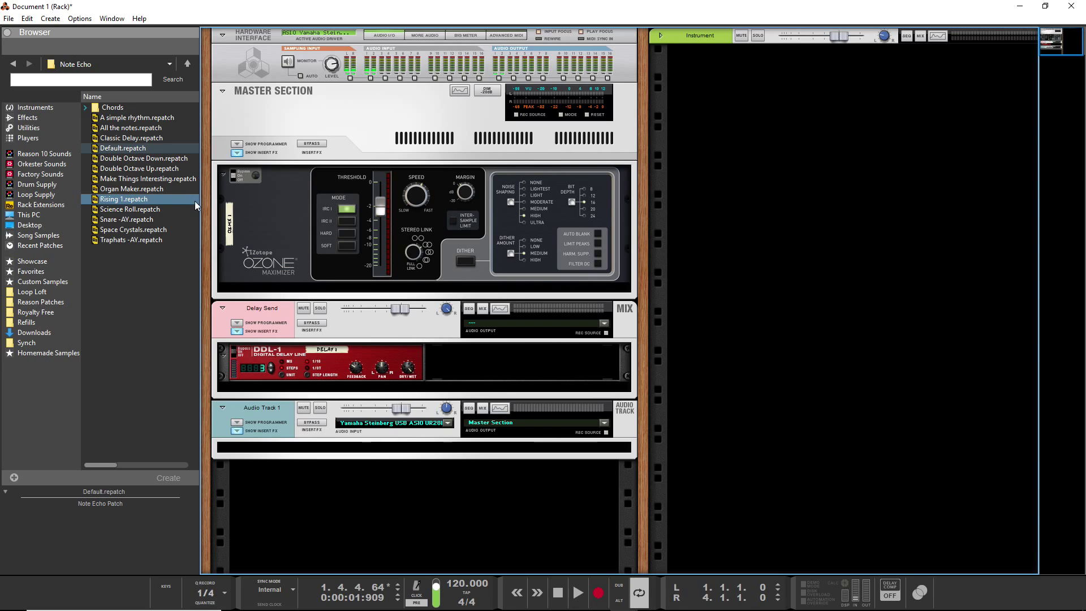